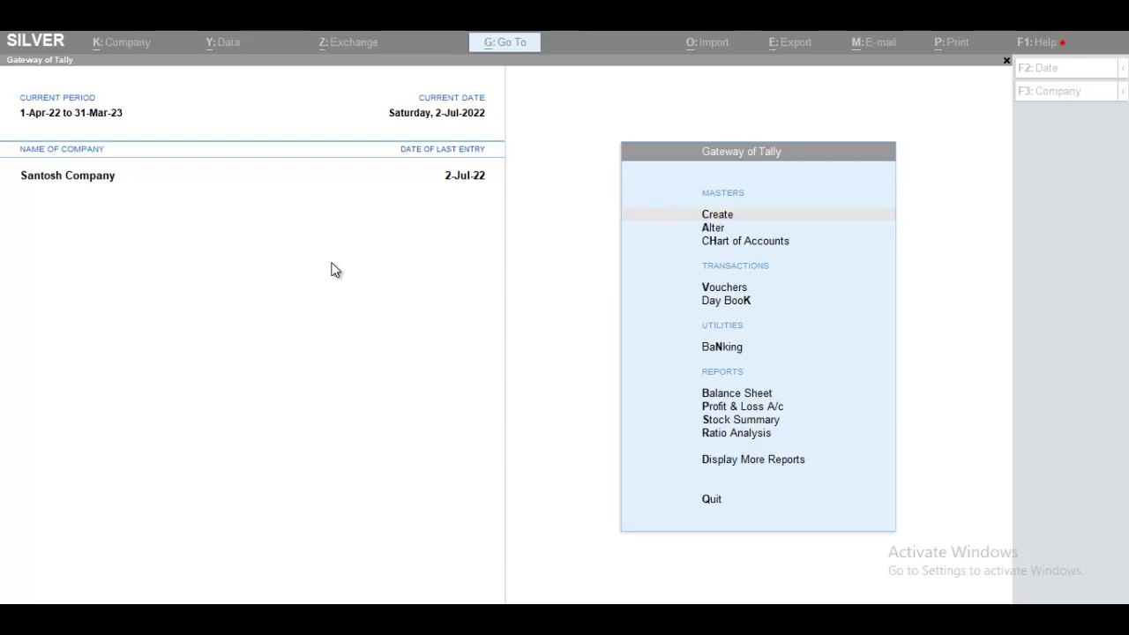
Start creating a new ledger master named Gta Service, leaving its alias blank.
left_click(711, 217)
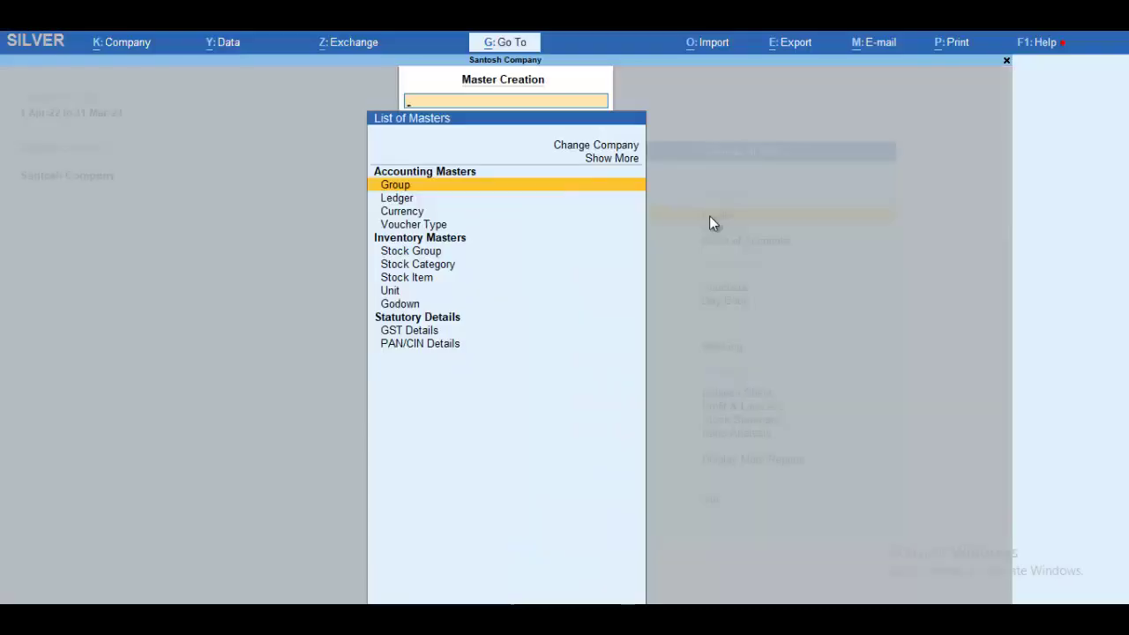
left_click(710, 216)
key("Down")
key("Return")
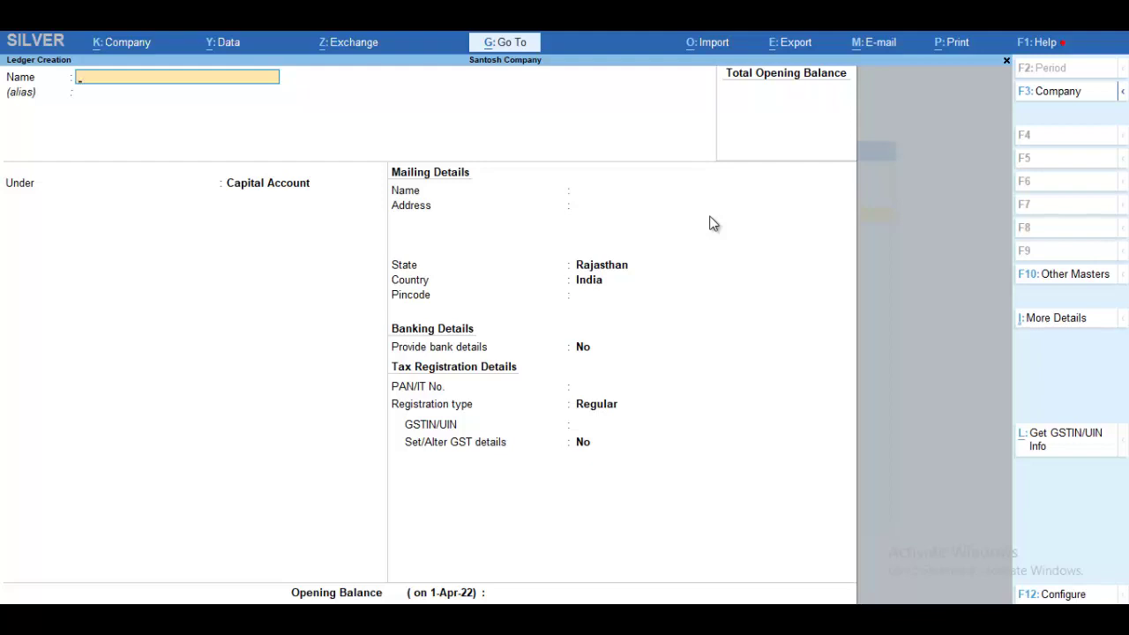
type("Gta Service")
key("Return")
key("Return")
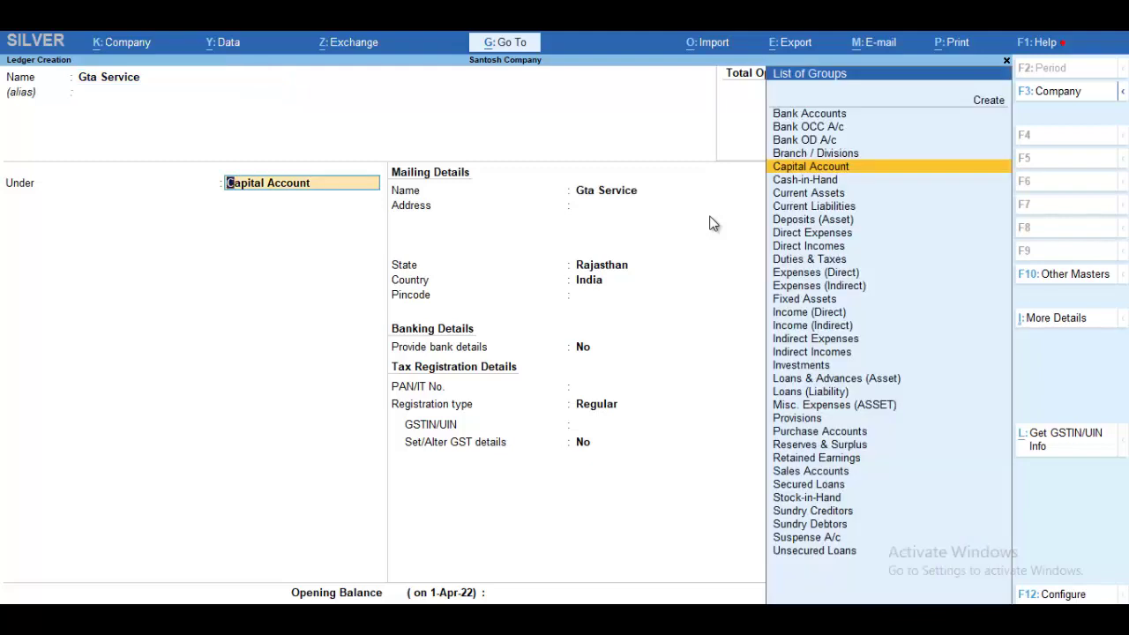
Place the Gta Service ledger under Indirect Expenses with ledger type Not Applicable and GST set to Applicable.
type("E")
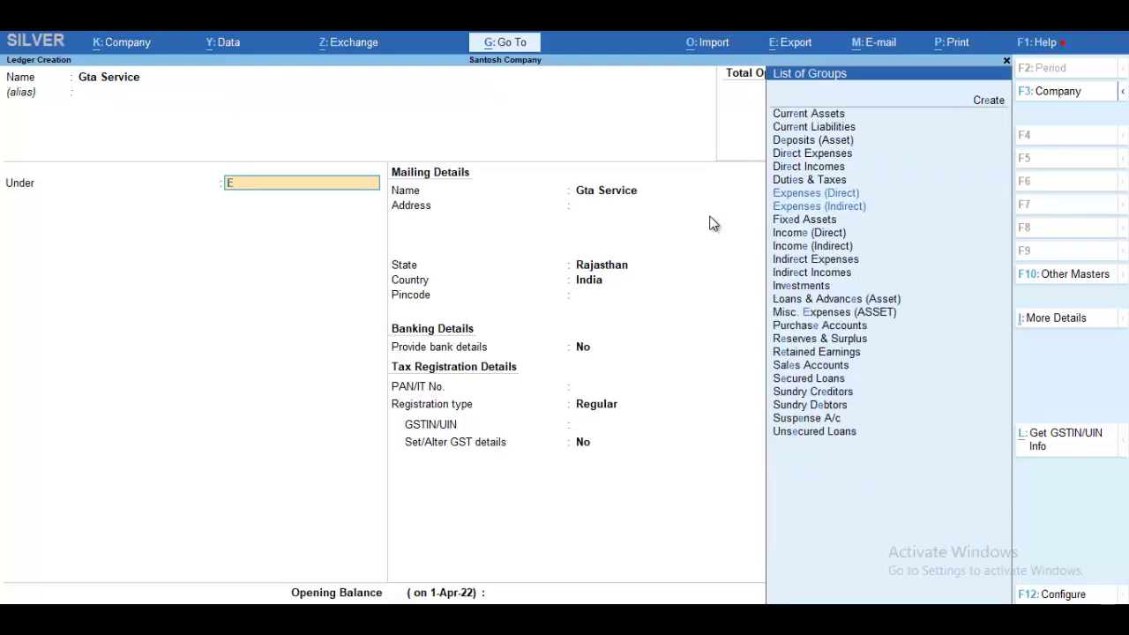
key("Down")
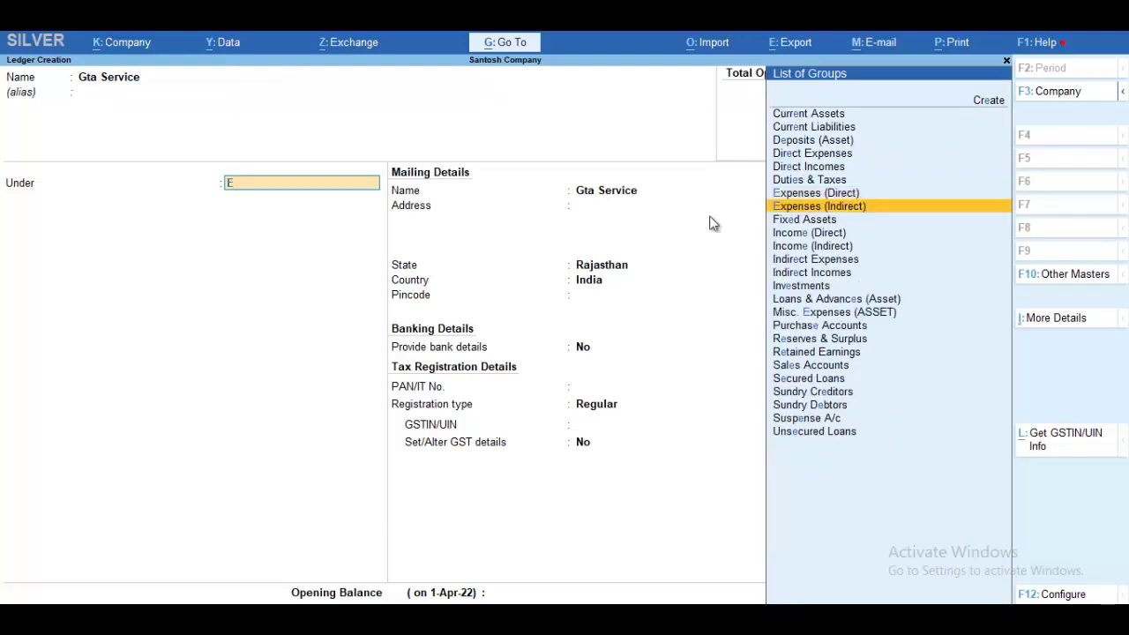
key("Return")
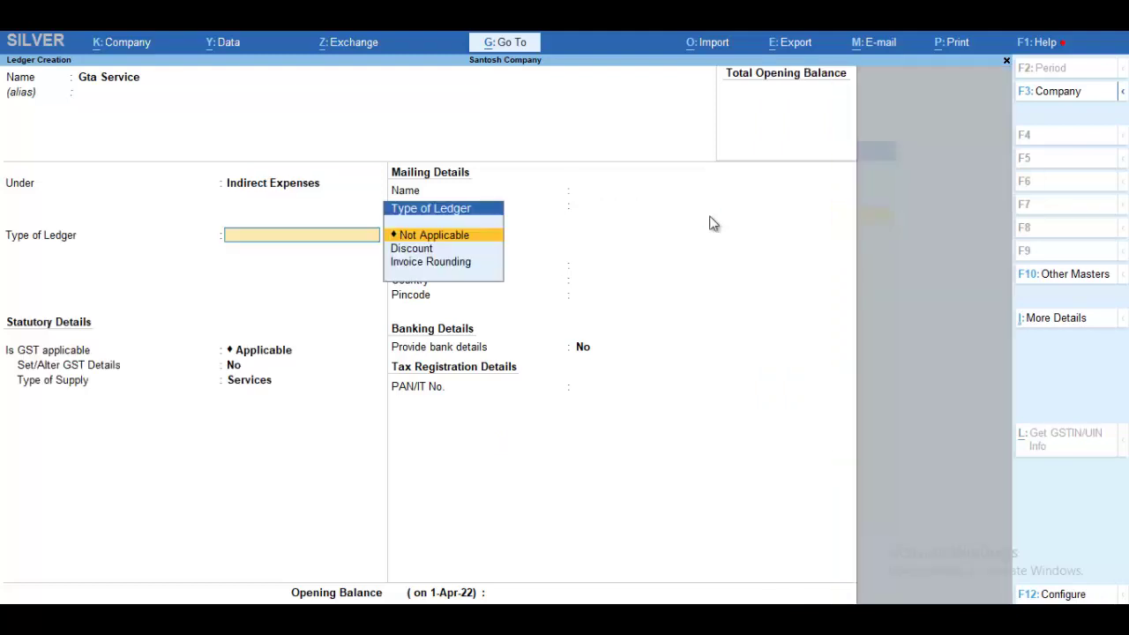
key("Return")
key("Return")
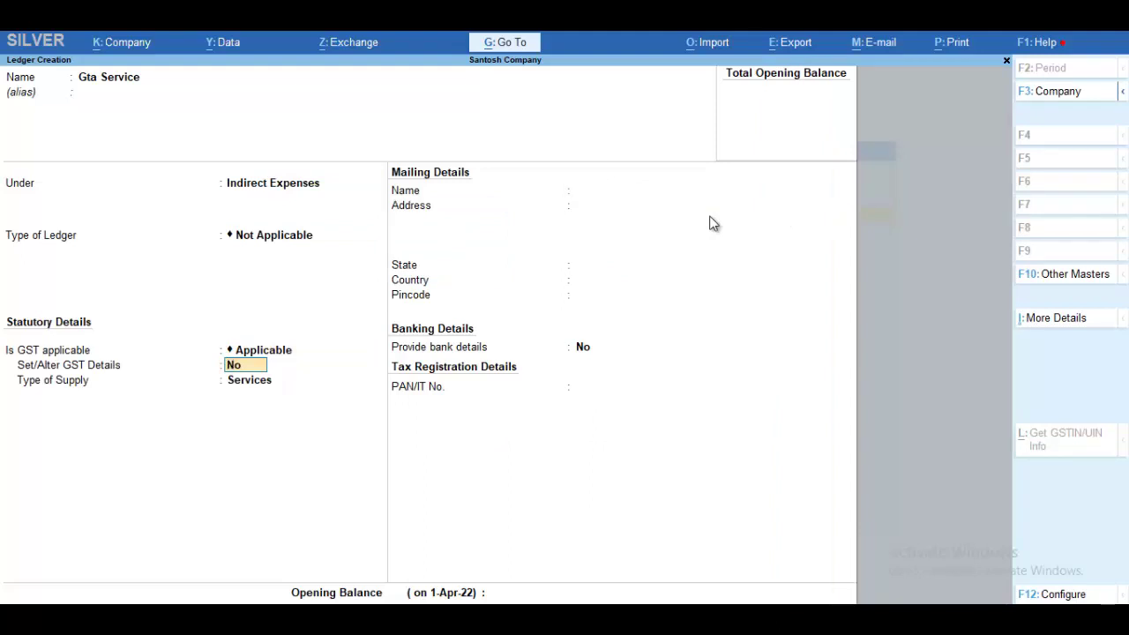
Enable GST details for the ledger and enter the description Goods Transport Agency with HSN/SAC 23456756.
type("y")
key("Return")
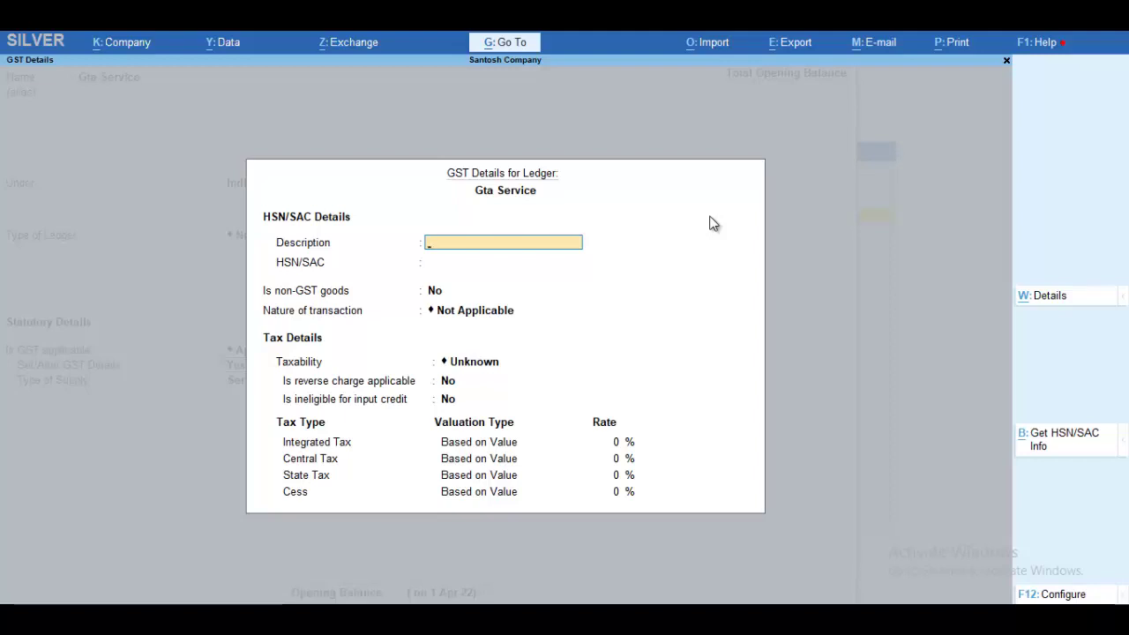
type("Goods Tram")
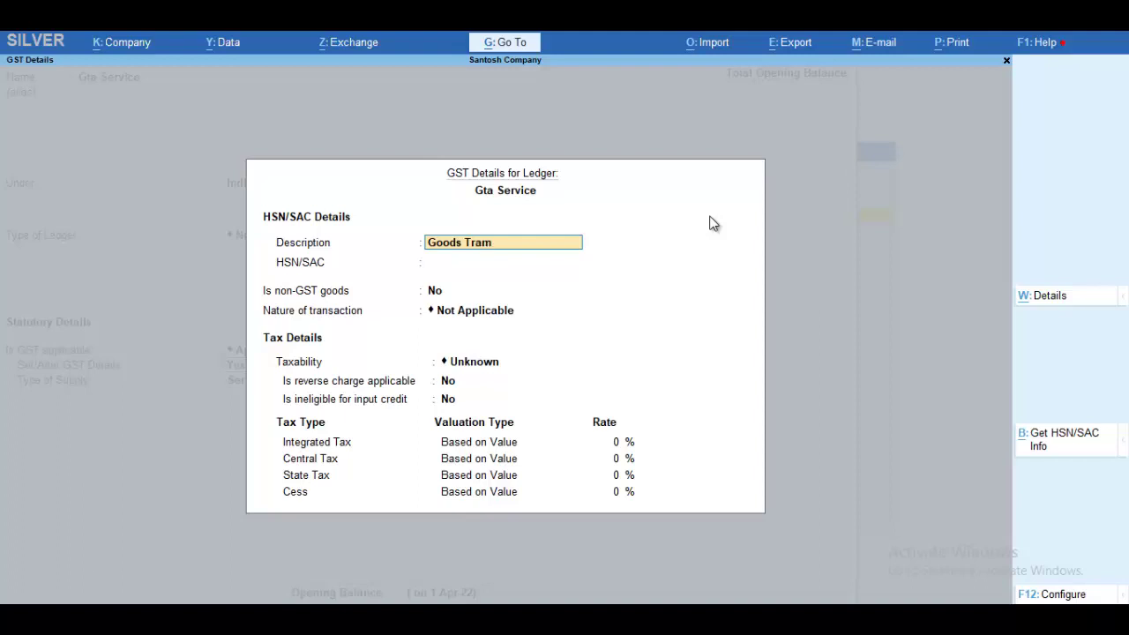
key("BackSpace")
type("nsport Agency")
key("Return")
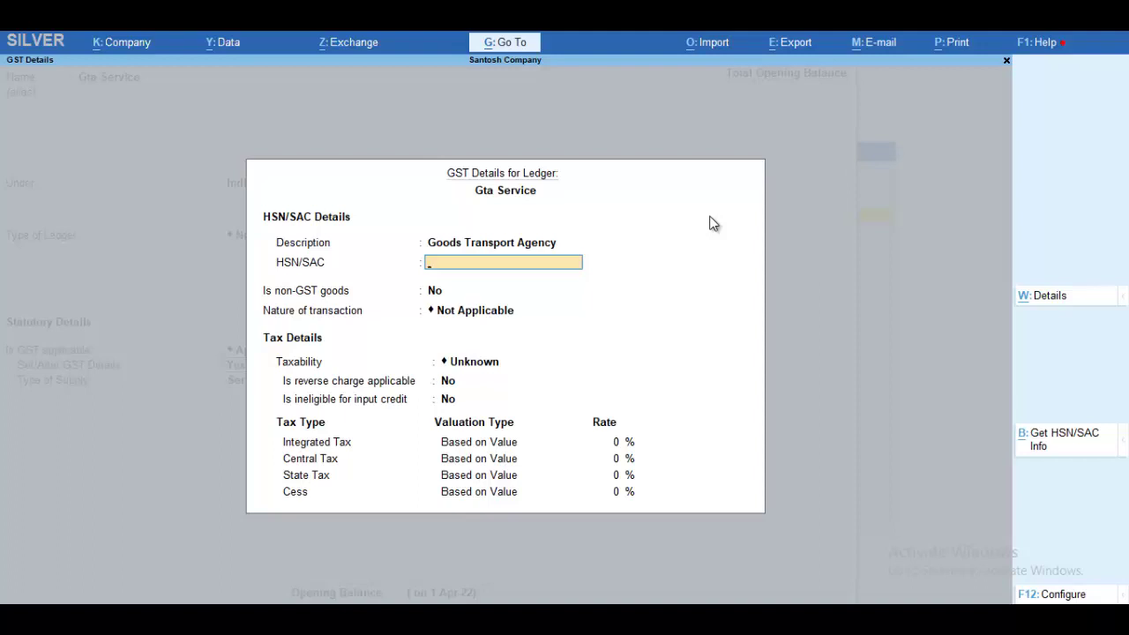
type("23456756")
key("Return")
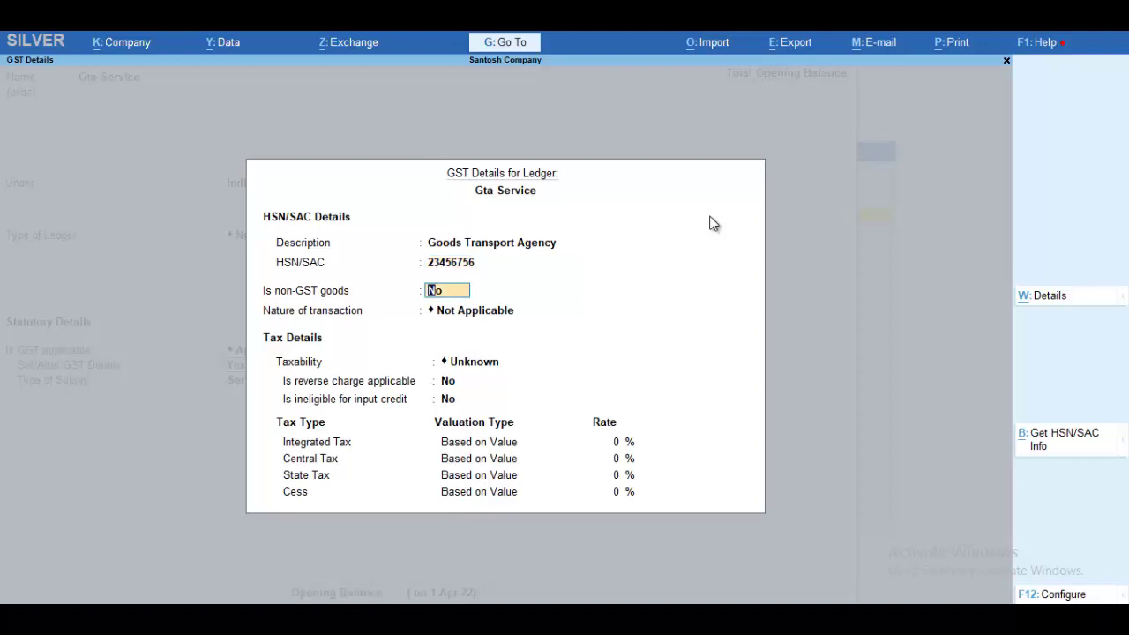
Set taxability to Taxable with reverse charge applicable, keeping non-GST goods at No, nature of transaction Not Applicable and input-credit ineligibility at No.
key("Return")
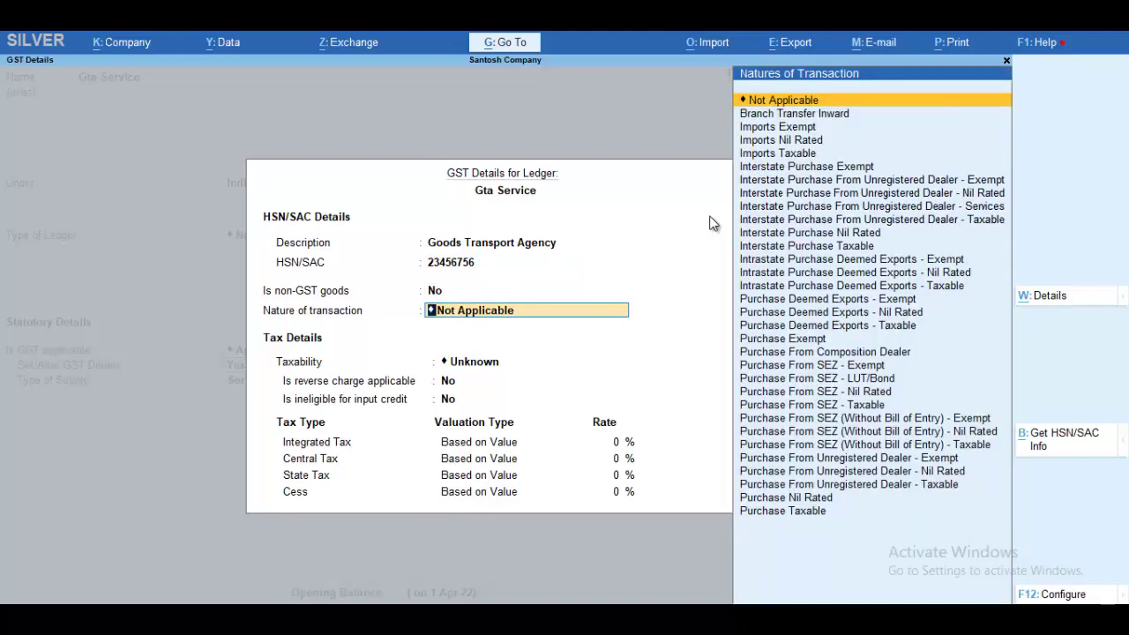
key("Return")
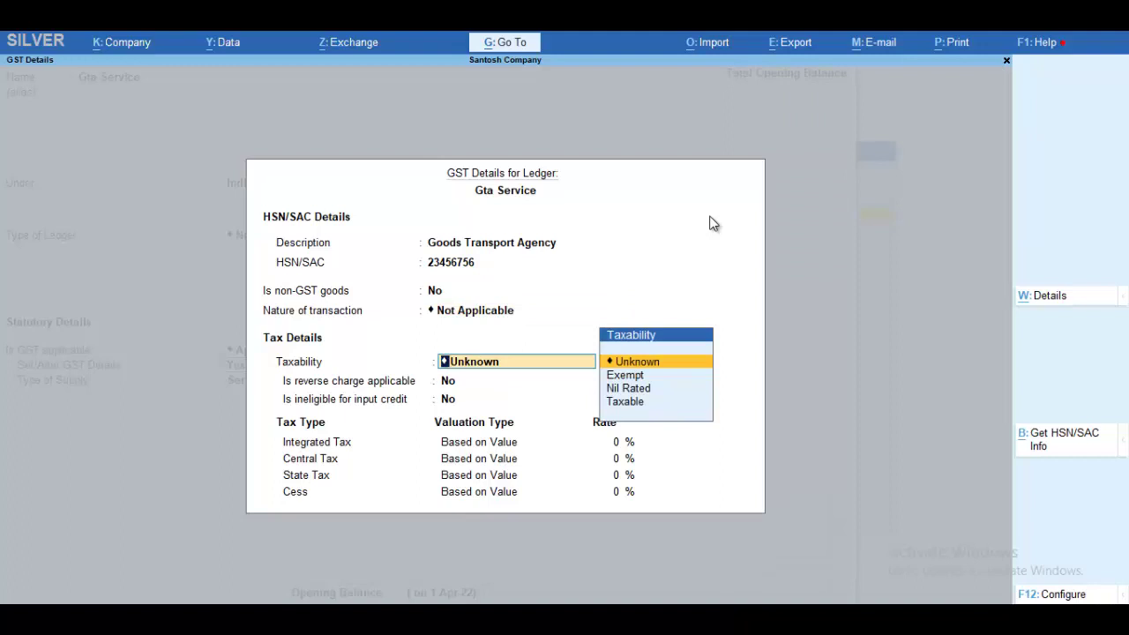
key("Down")
key("Down")
key("Down")
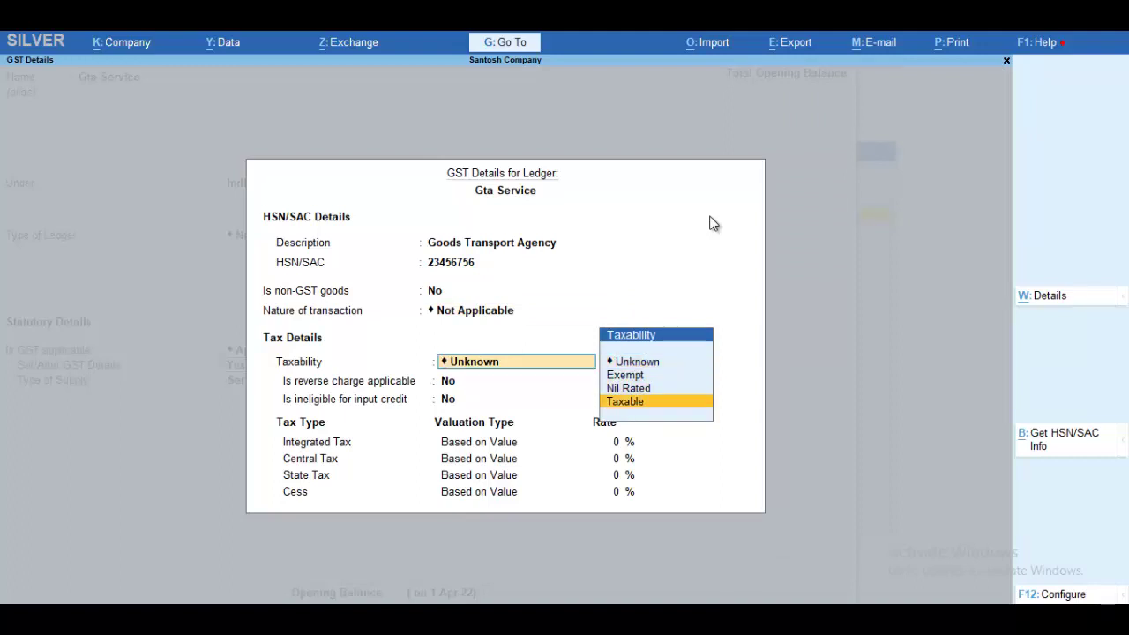
key("Return")
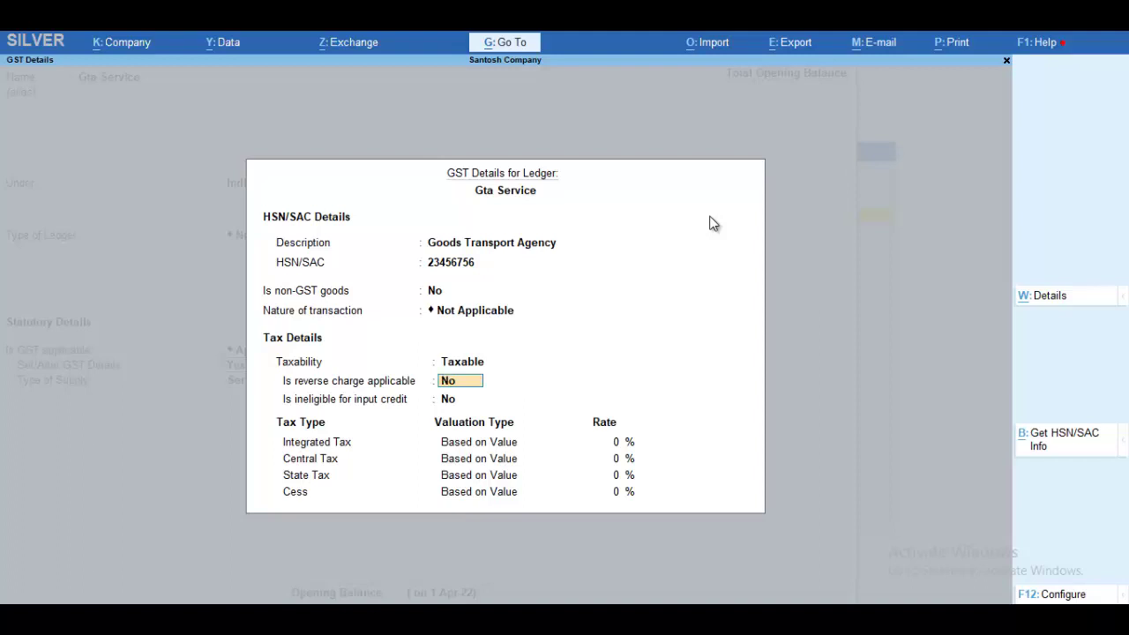
type("y")
key("Return")
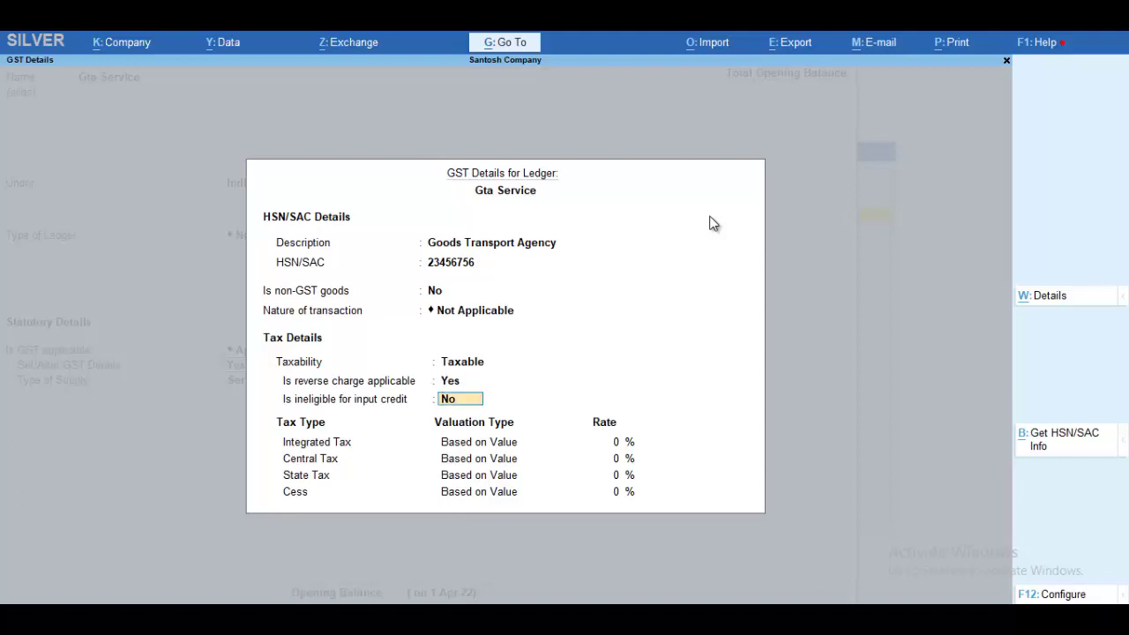
key("Return")
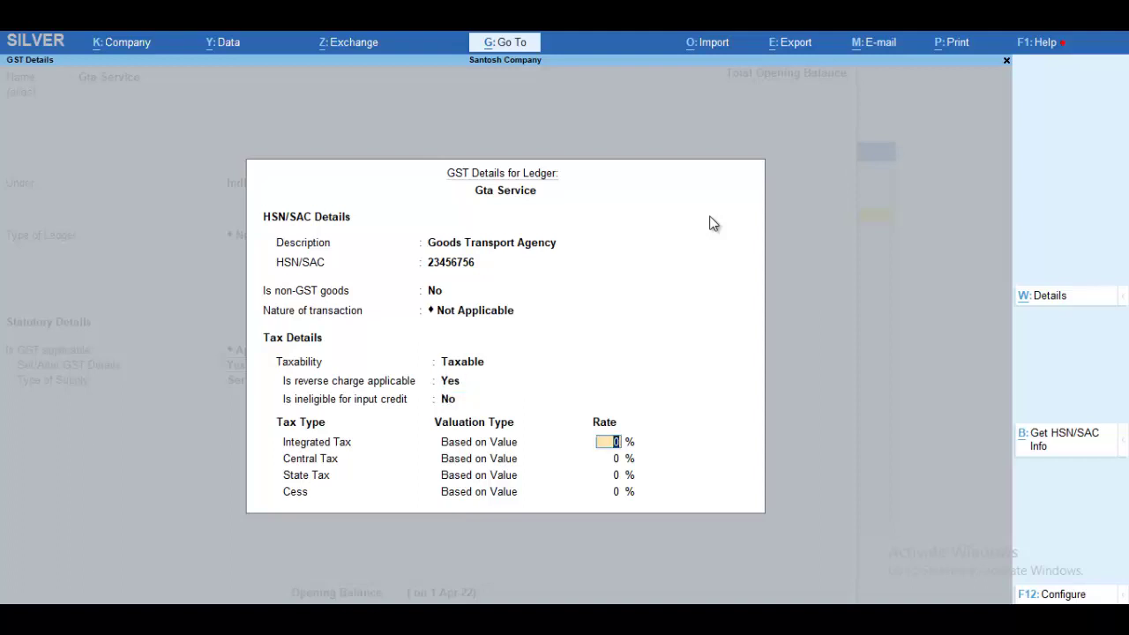
Set the integrated tax rate to 5% and accept the remaining tax rates in the GST details.
type("5")
key("Return")
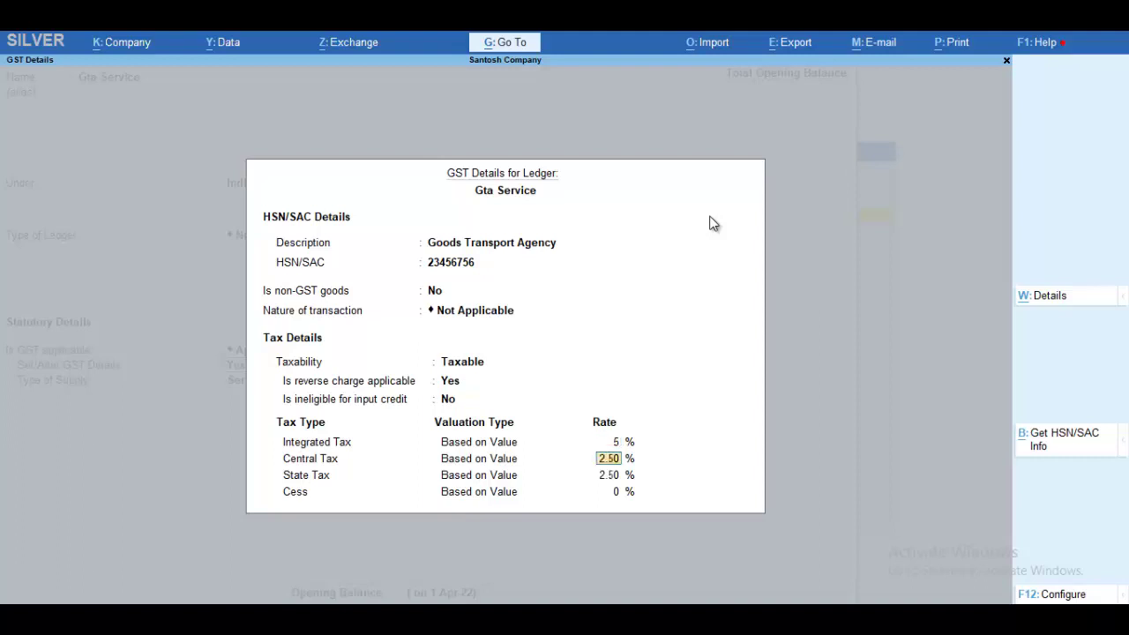
key("Return")
key("Return")
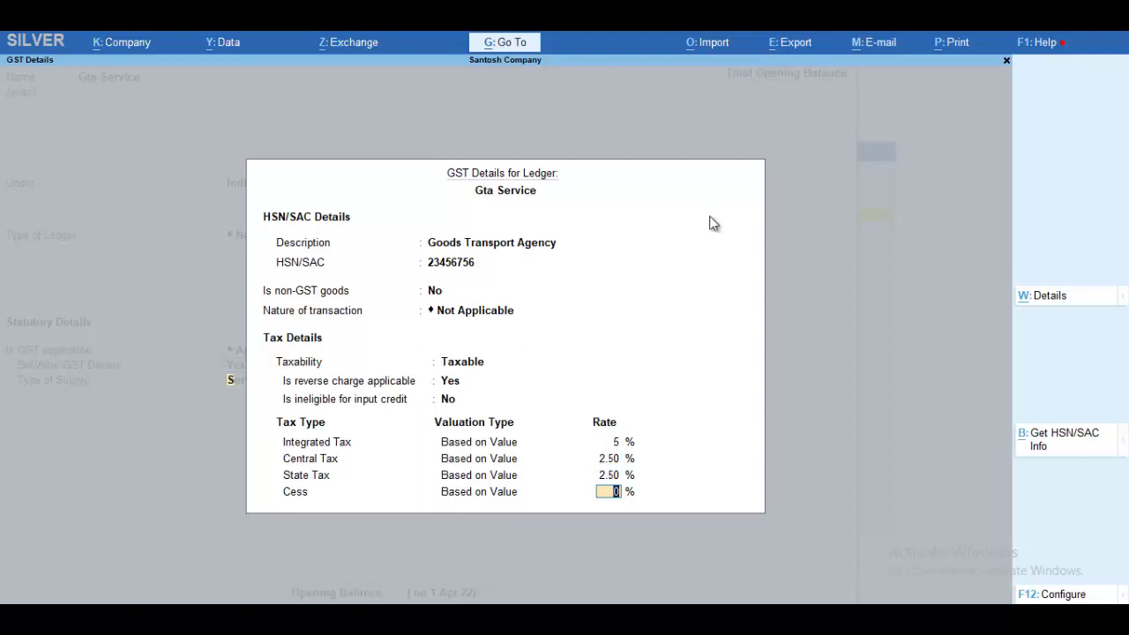
key("Return")
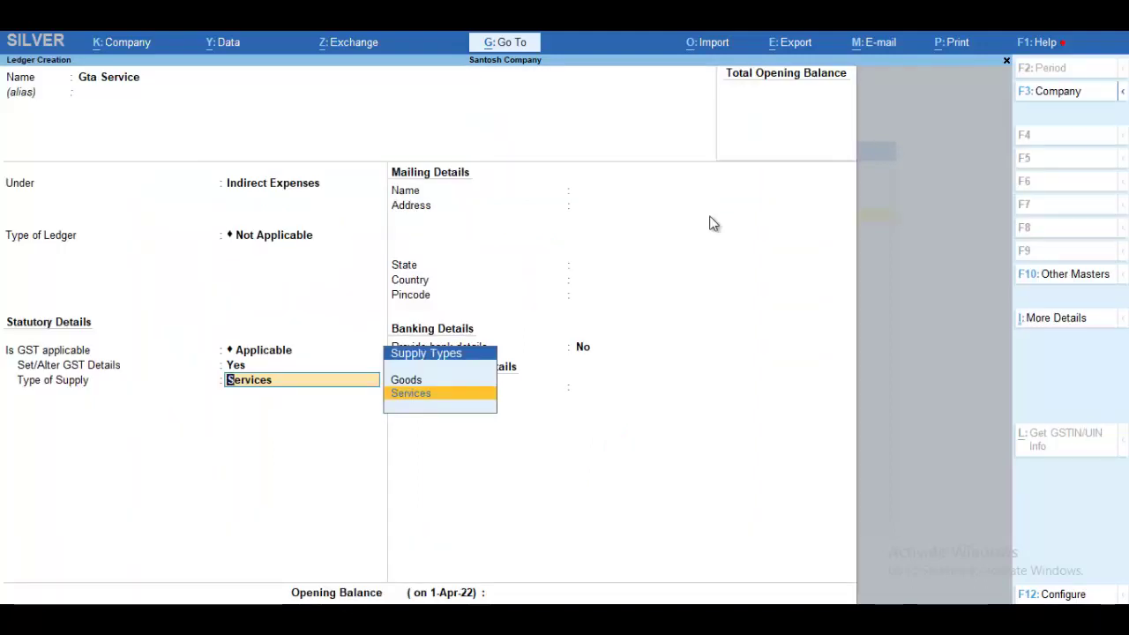
Keep Services as the type of supply, leave the remaining fields at their defaults and save the Gta Service ledger.
key("Return")
key("Return")
key("Return")
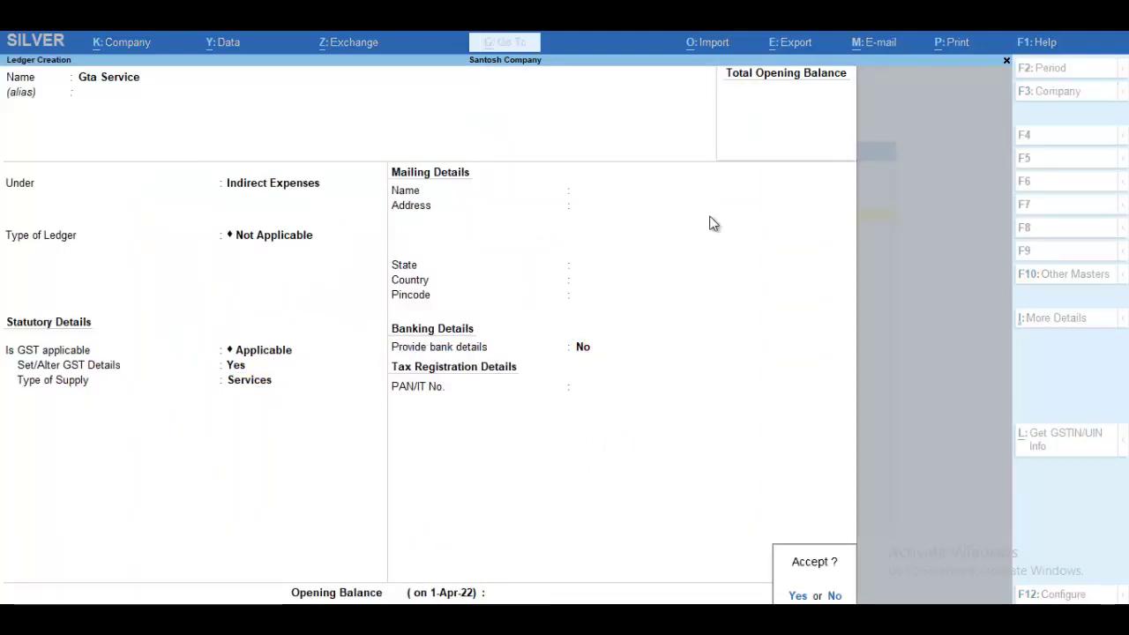
key("Return")
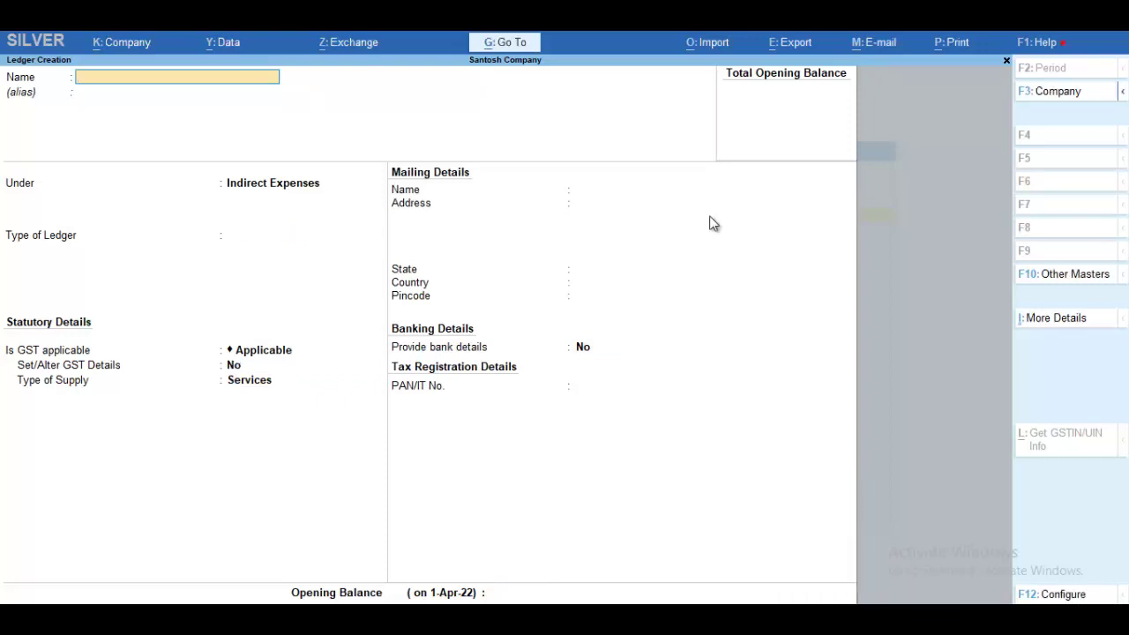
Create another ledger named Ganesh Transport Co. and place it under Sundry Creditors.
type("Ganesh transo")
key("BackSpace")
type("port co")
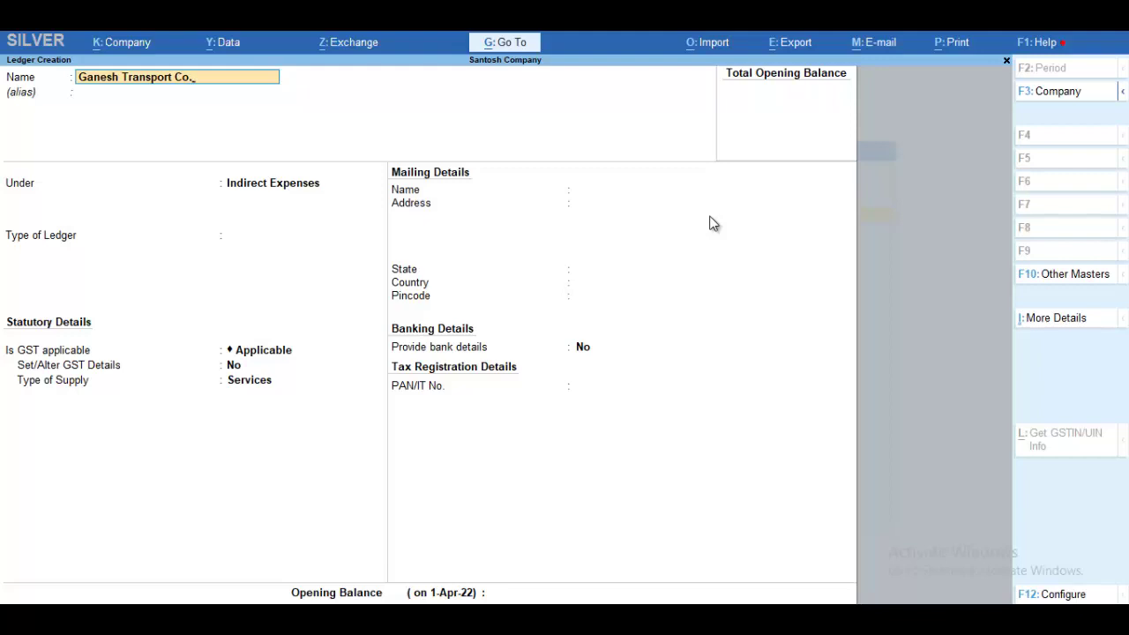
key("Return")
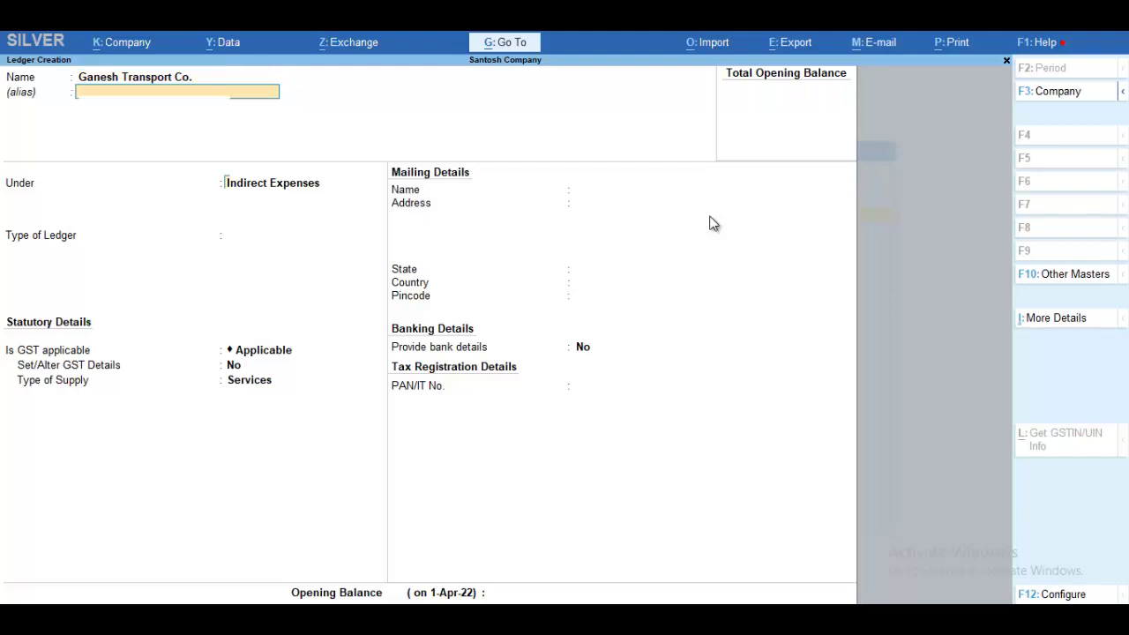
type("Su")
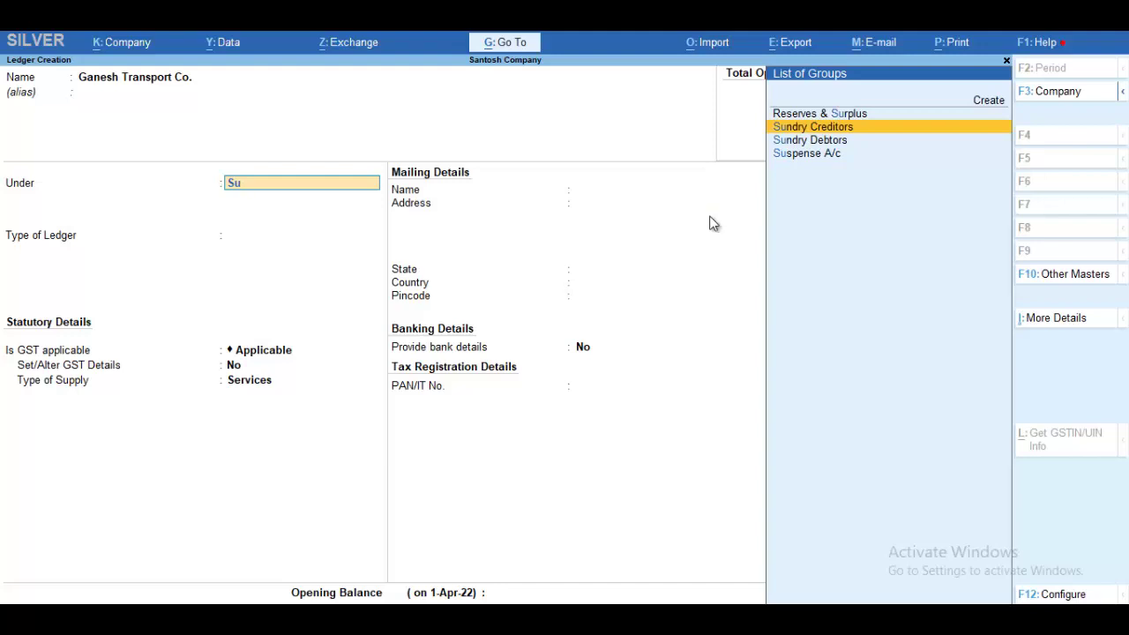
key("Return")
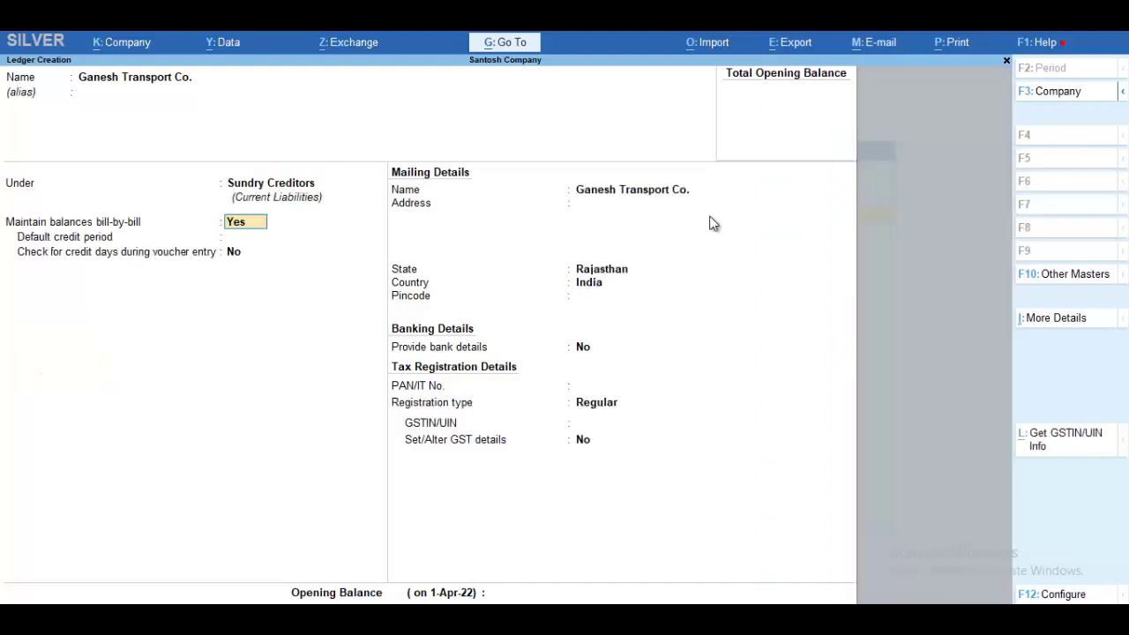
Accept bill-by-bill balances and the Rajasthan, India mailing details for Ganesh Transport Co., leaving the address blank and bank details at No.
key("Return")
key("Return")
key("Return")
key("Return")
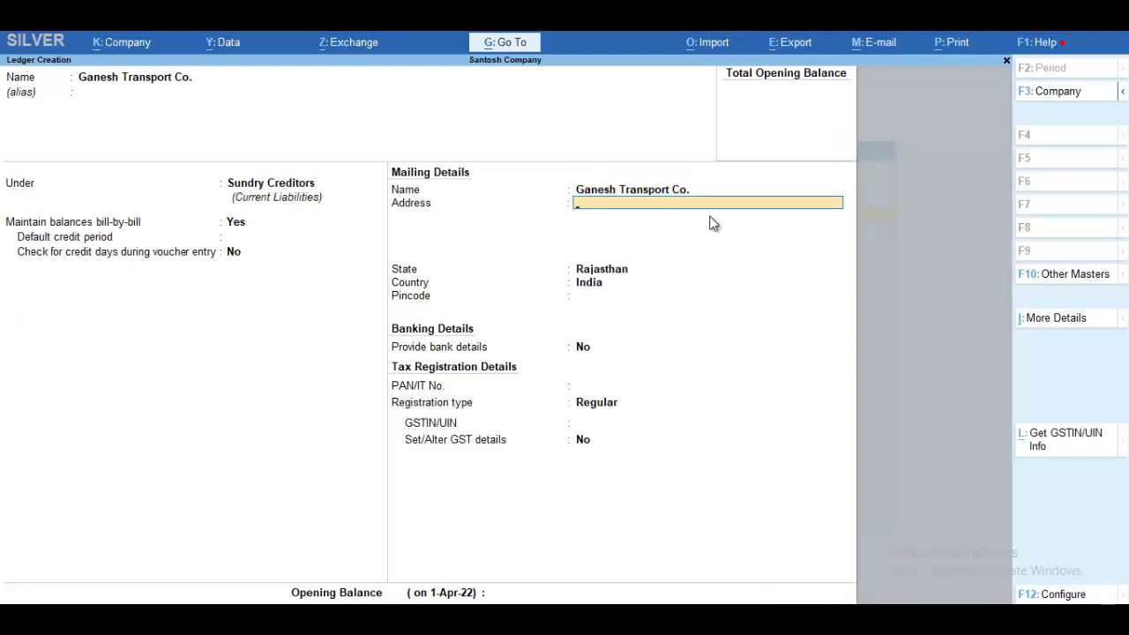
key("Return")
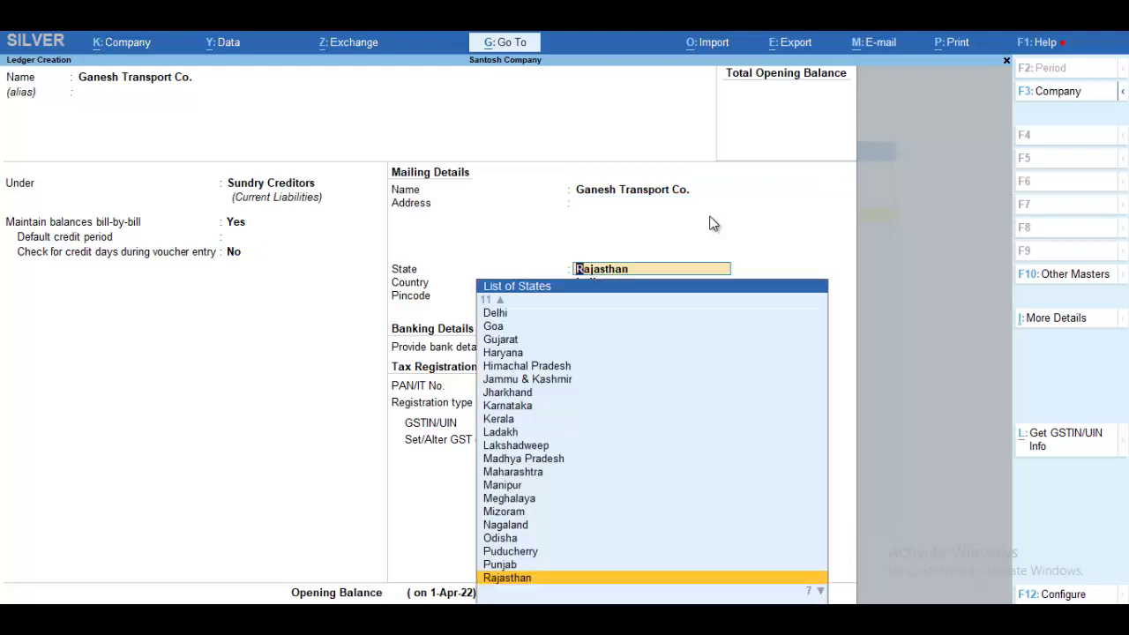
key("Return")
key("Return")
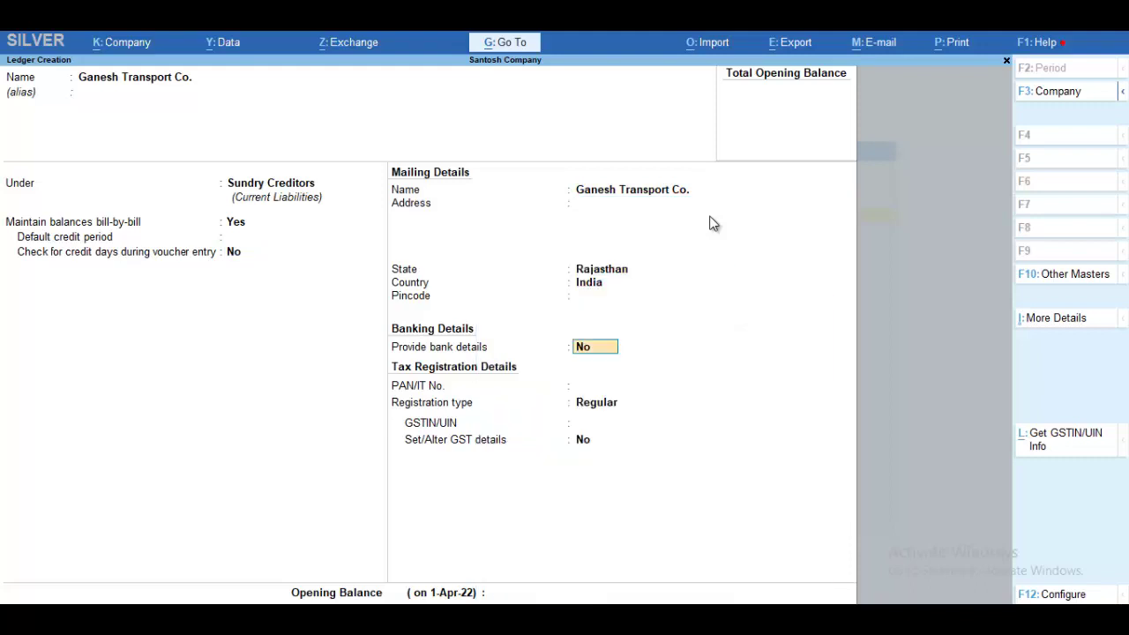
key("Return")
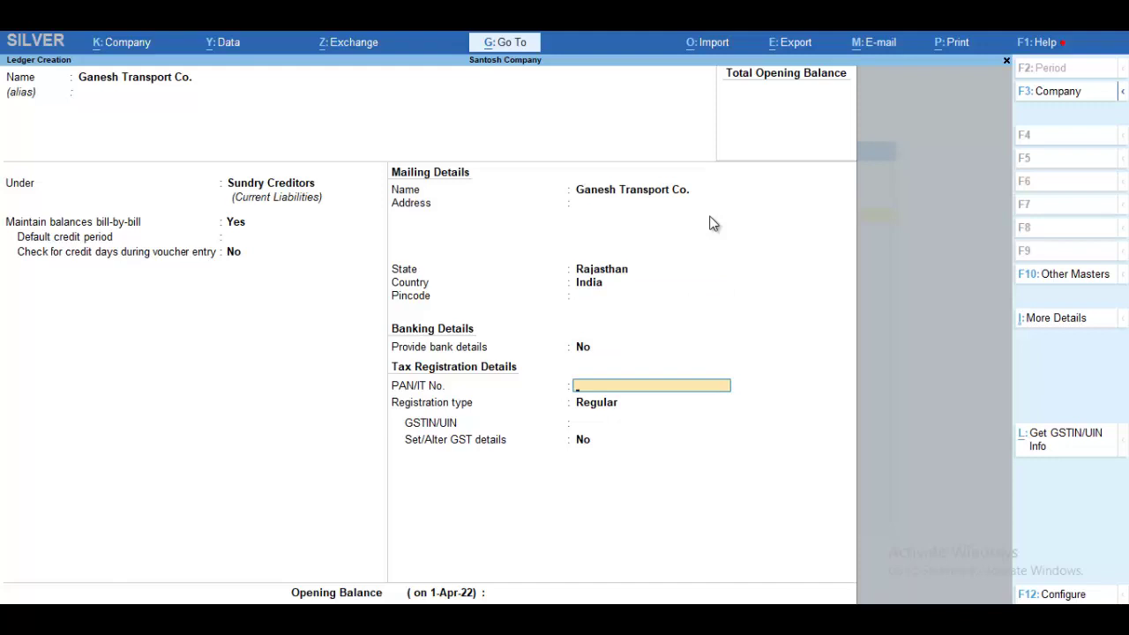
Leave the PAN blank, set the registration type to Unregistered, keep GST details at No and save the Ganesh Transport Co. ledger.
key("Return")
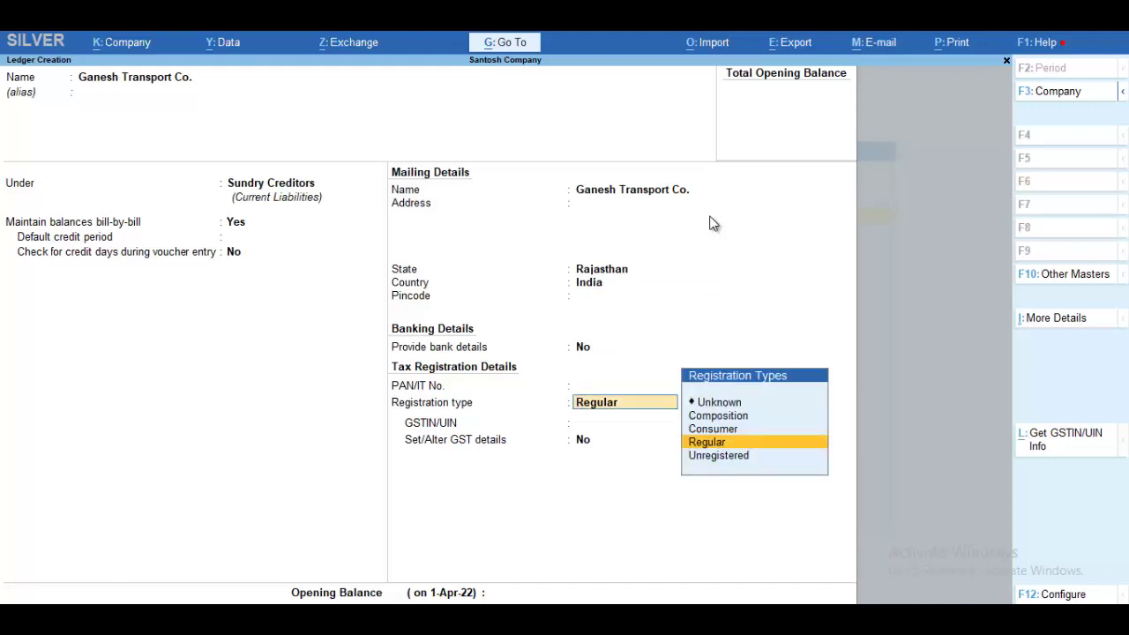
key("Return")
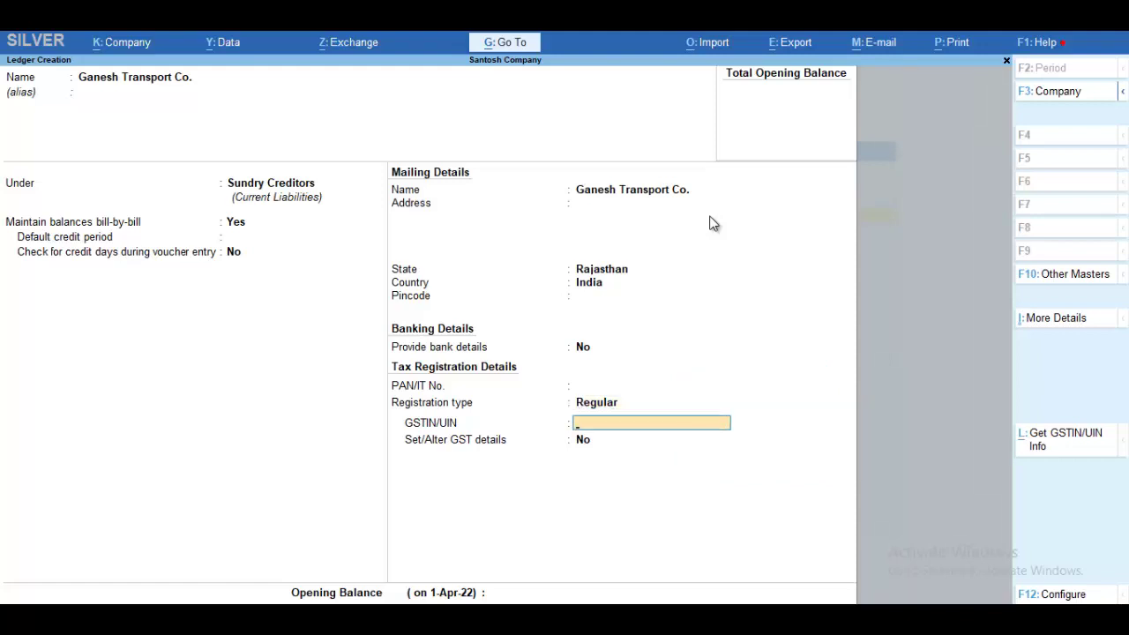
key("BackSpace")
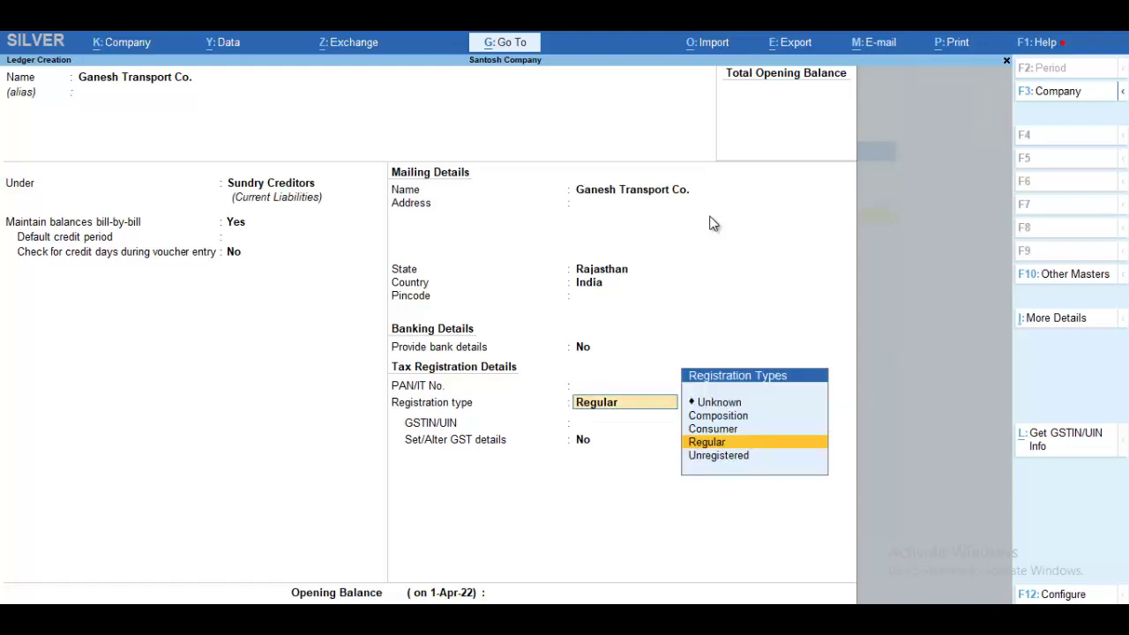
key("Down")
key("Return")
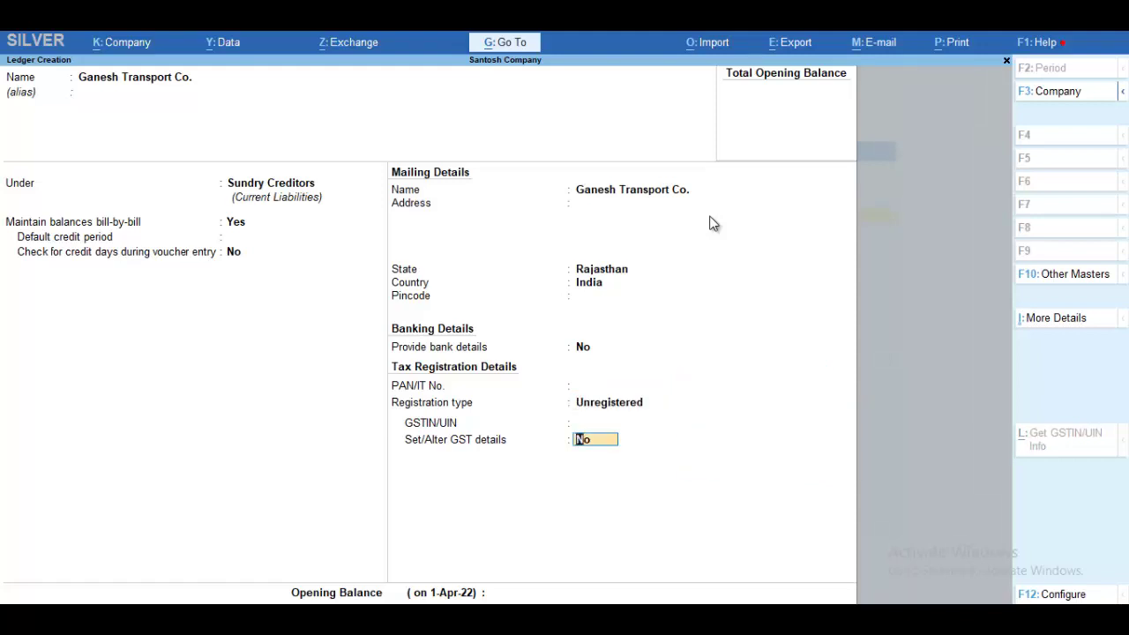
key("Return")
key("Return")
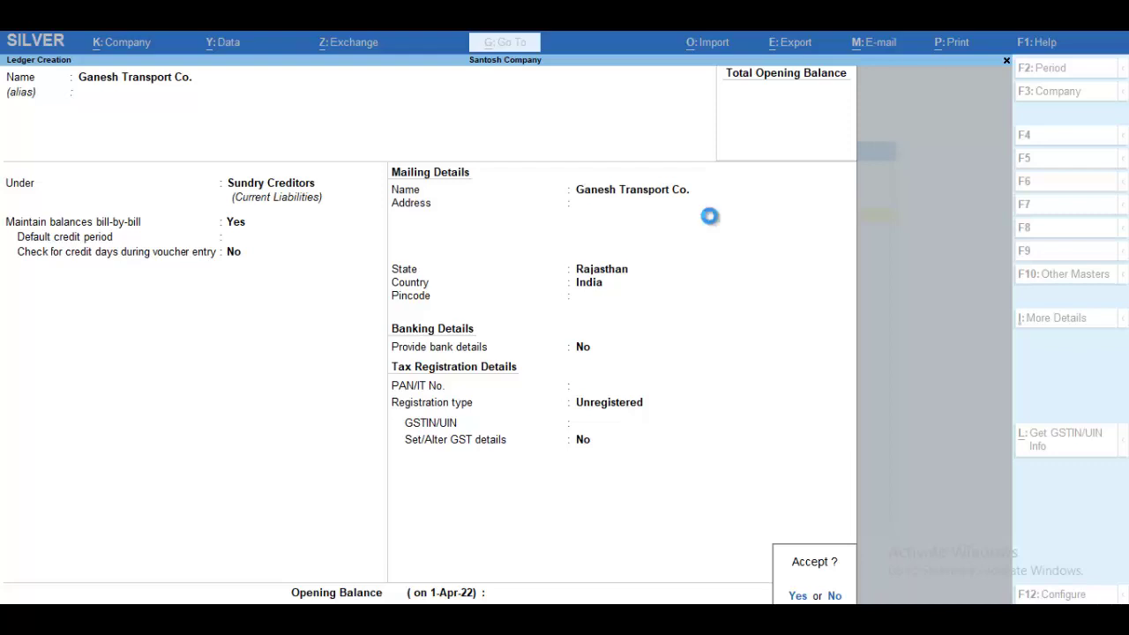
Accept the Ganesh Transport Co. ledger and leave ledger creation, returning to the Gateway of Tally.
key("Return")
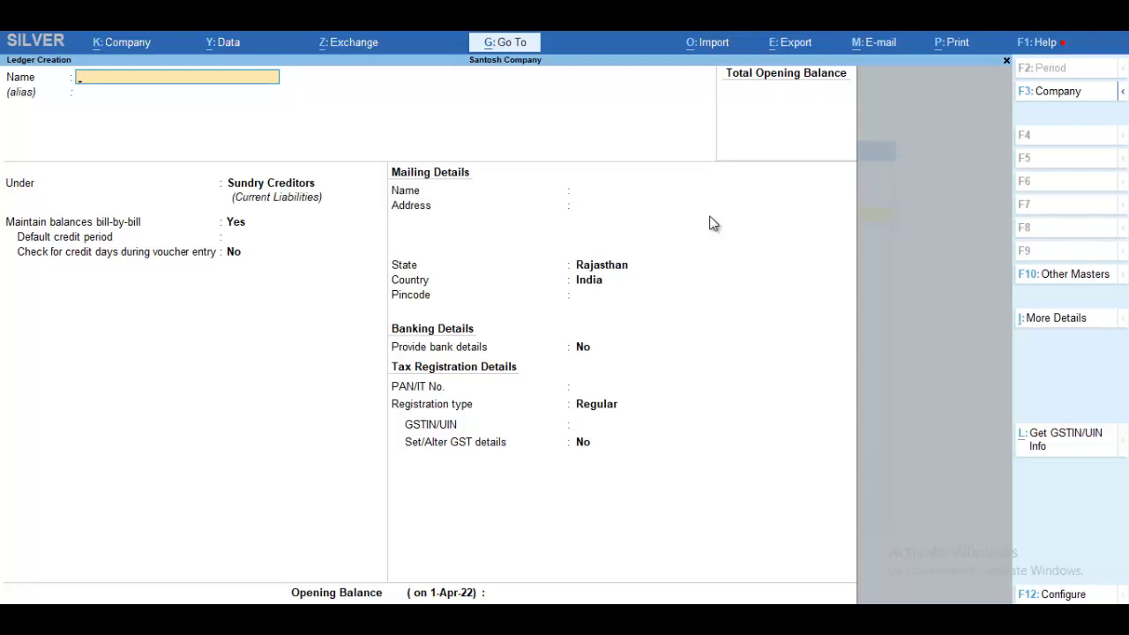
key("Escape")
key("y")
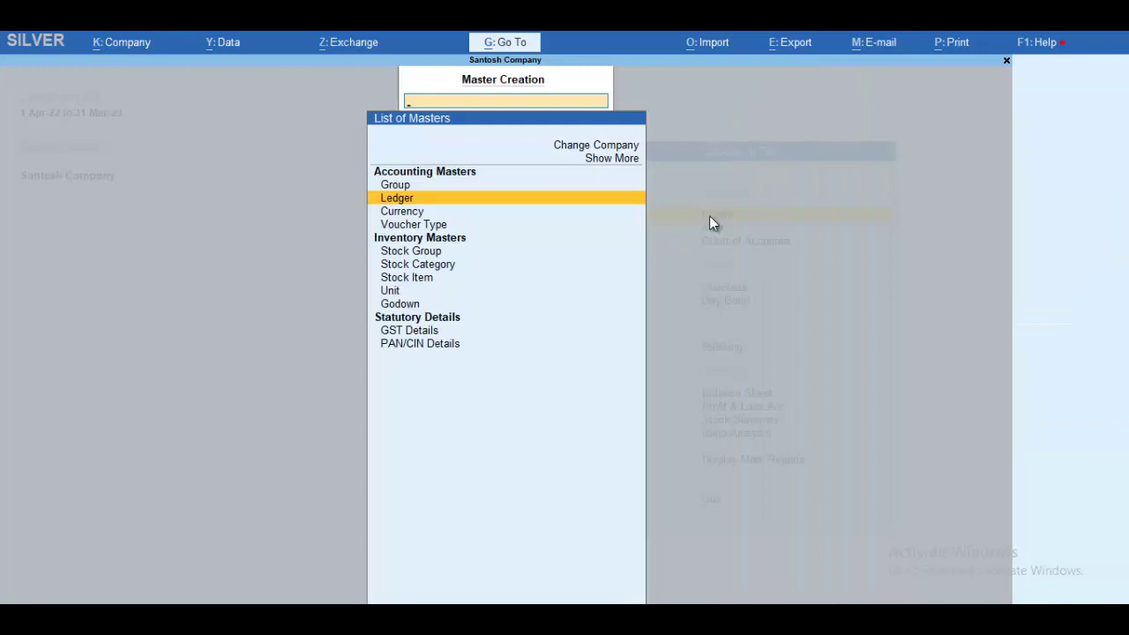
key("Escape")
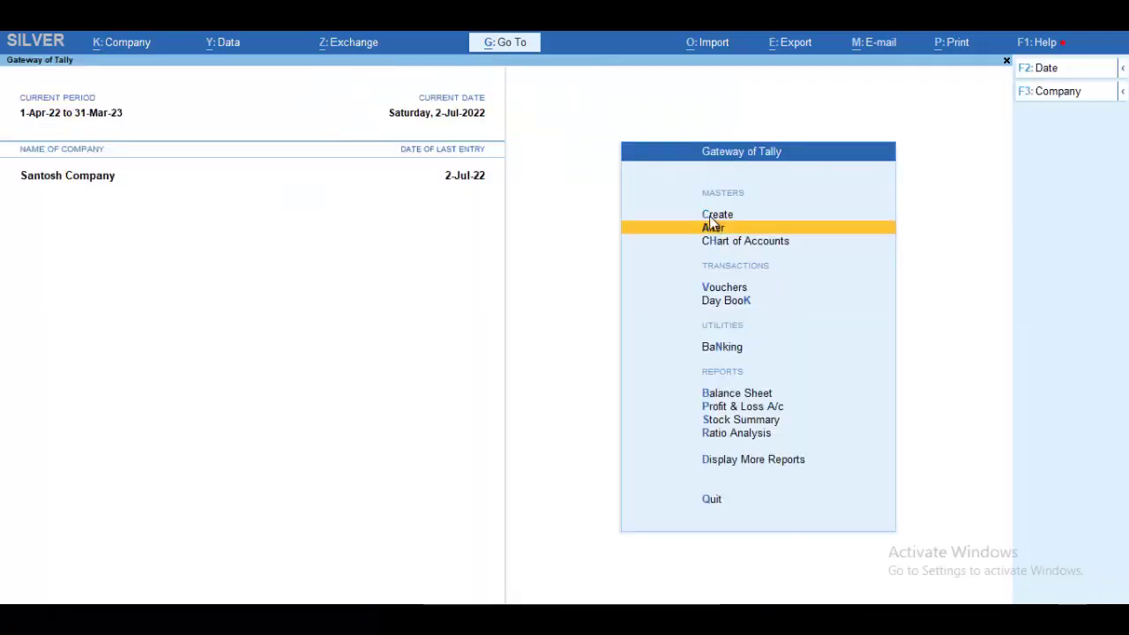
Open the C Gst ledger for alteration to check its tax settings, and quit without saving.
left_click(711, 221)
key("Down")
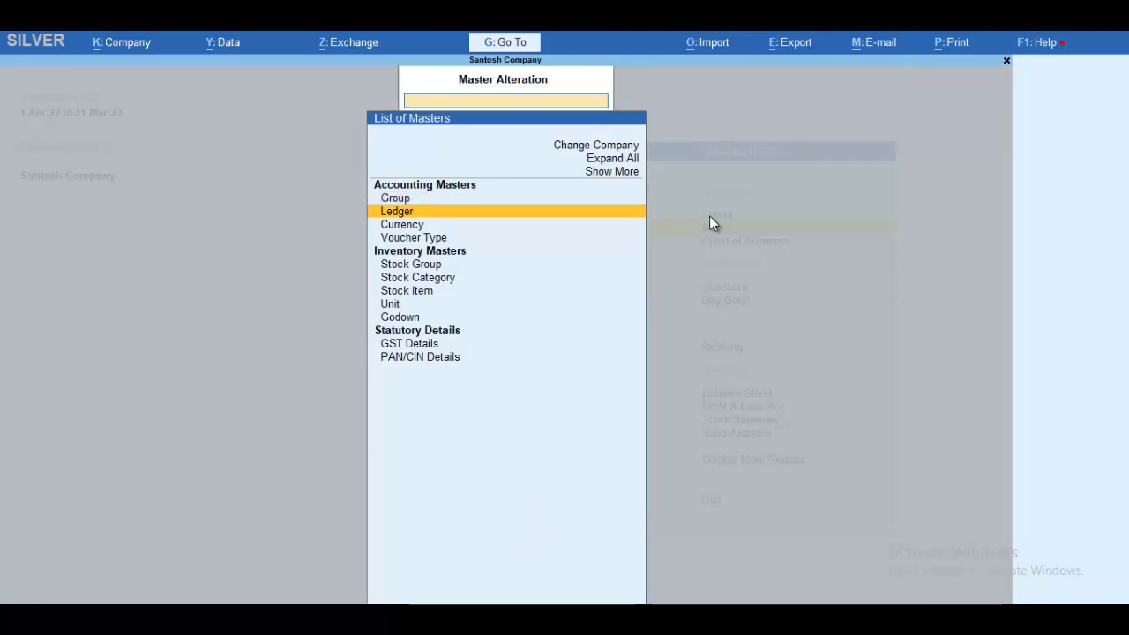
key("Return")
key("Down")
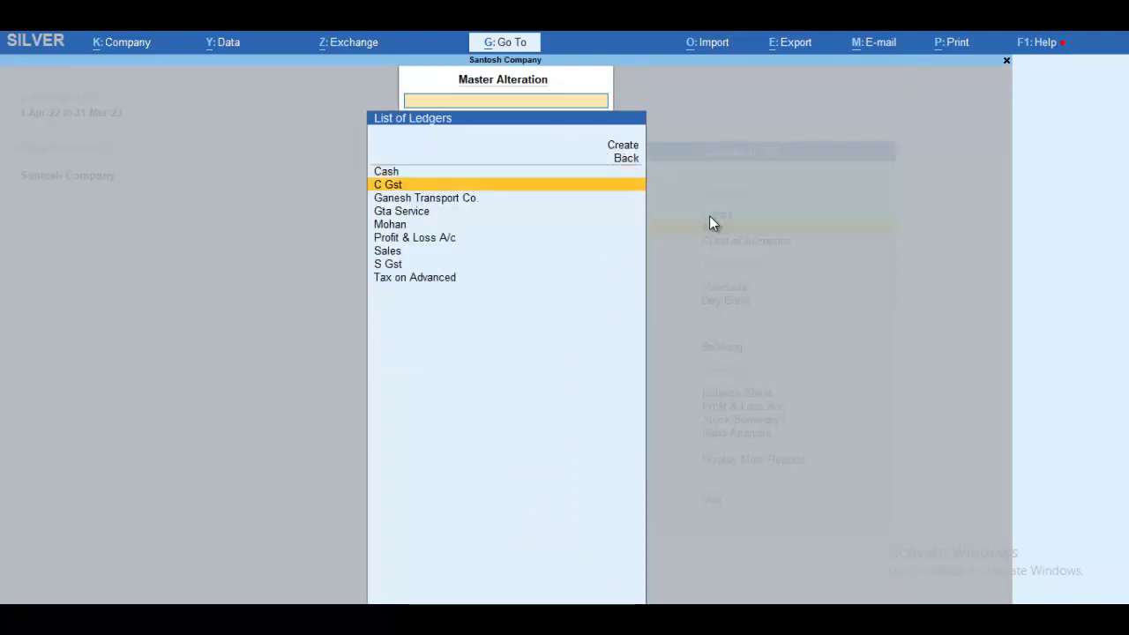
key("Return")
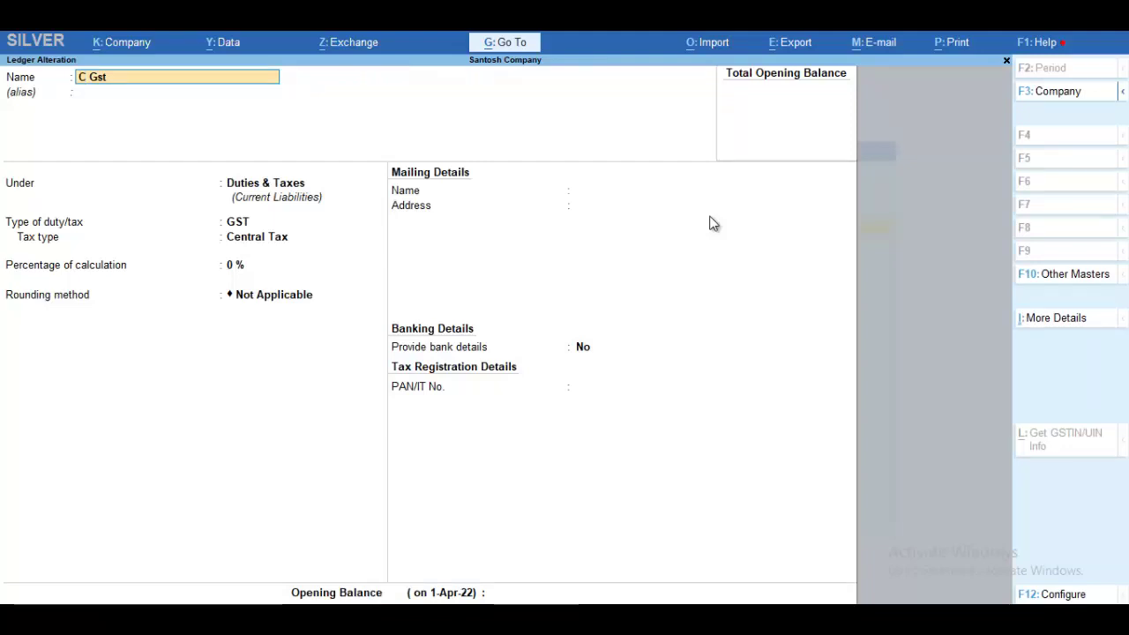
key("BackSpace")
key("Escape")
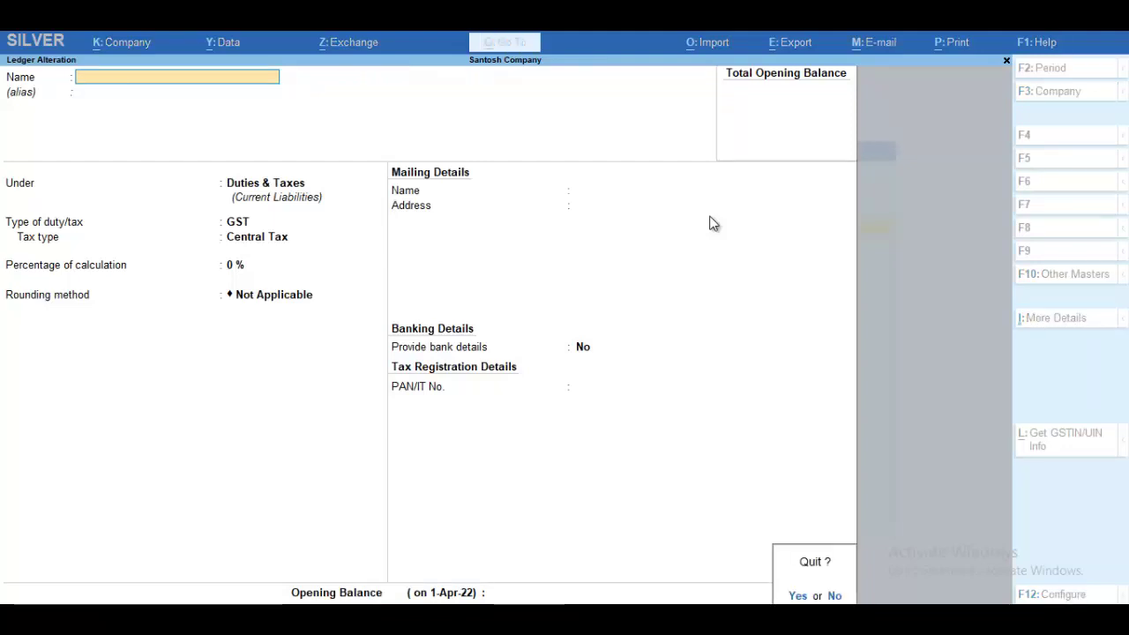
key("Return")
Check the S Gst ledger's tax settings, quit without saving and return to the Gateway of Tally.
key("Down")
key("Down")
key("Down")
key("Down")
key("Down")
key("Down")
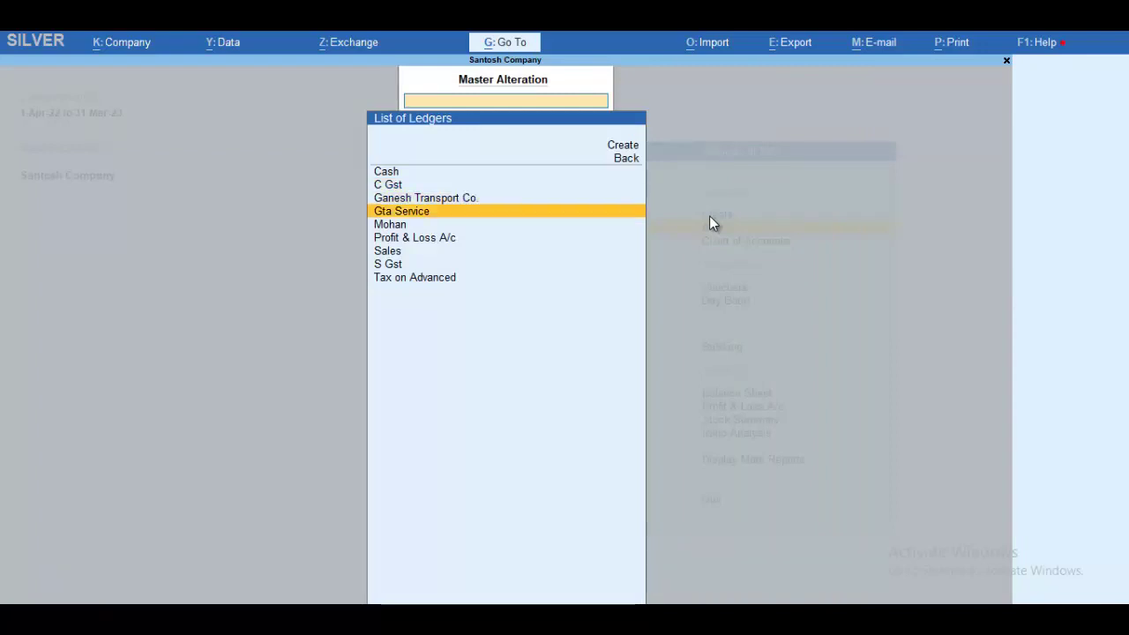
key("Return")
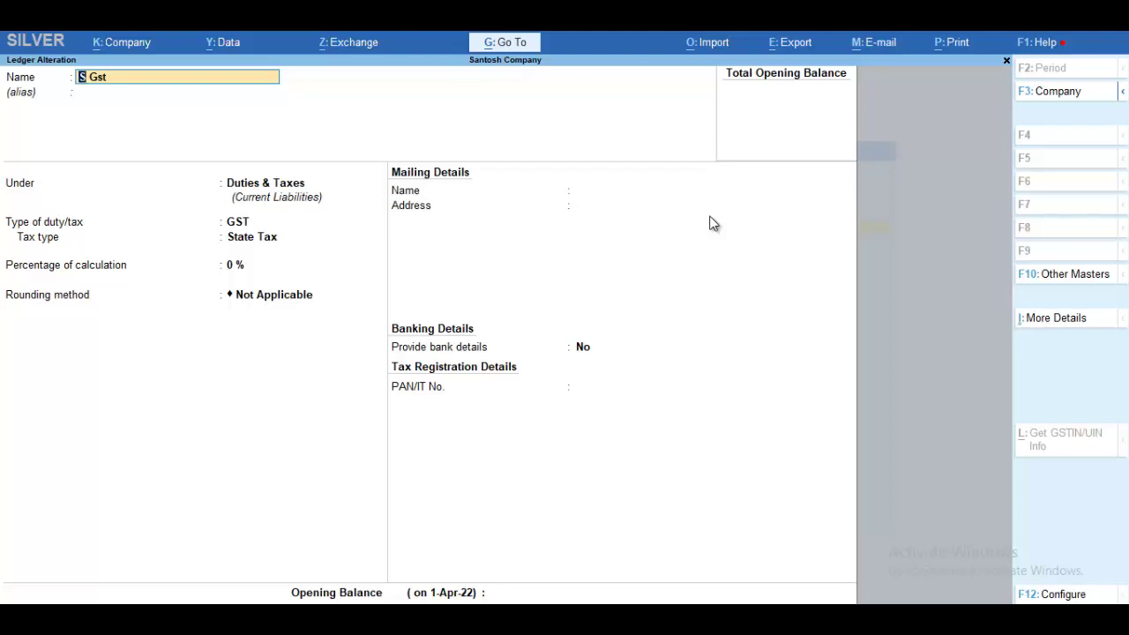
key("BackSpace")
key("Escape")
key("y")
key("Escape")
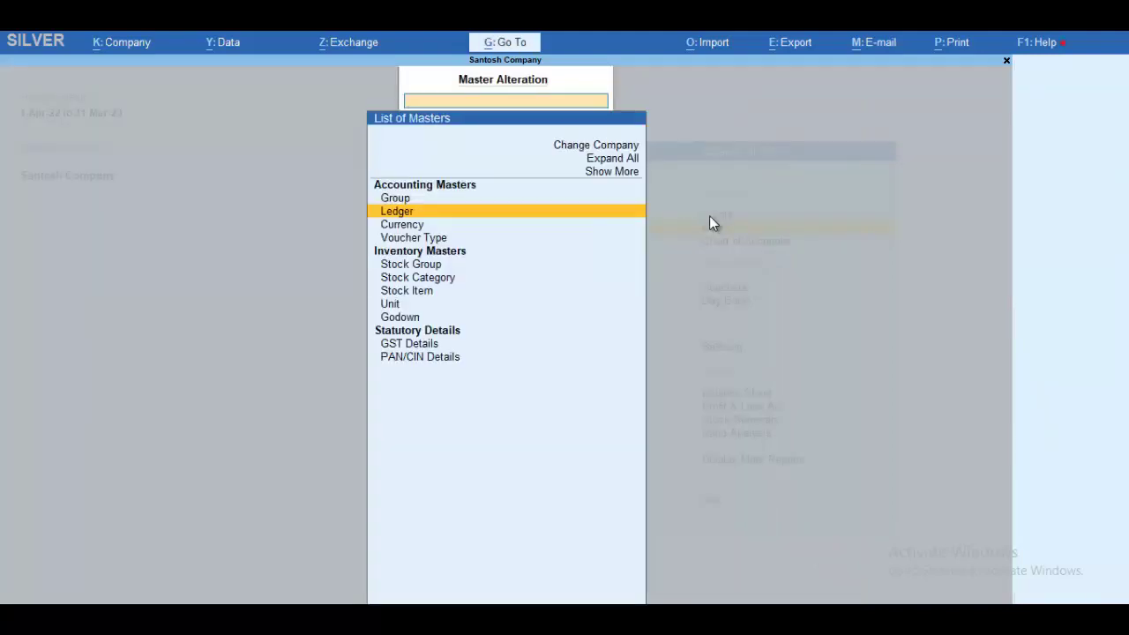
key("Escape")
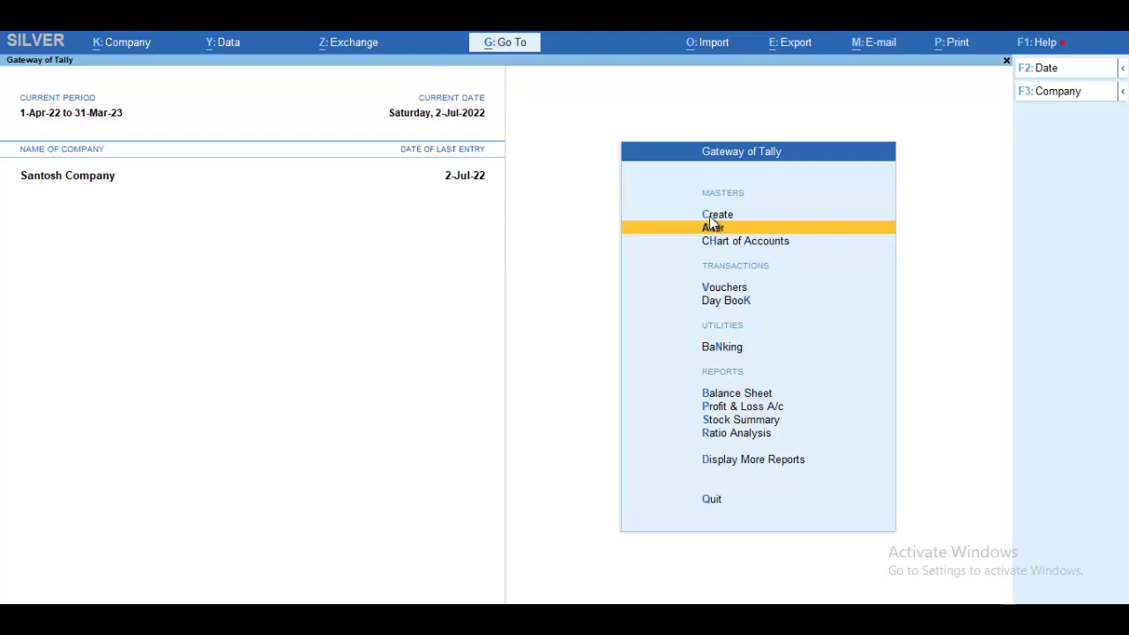
Start a purchase voucher with supplier invoice number 67, keeping the invoice date 2-Jul-22.
key("Down")
key("Down")
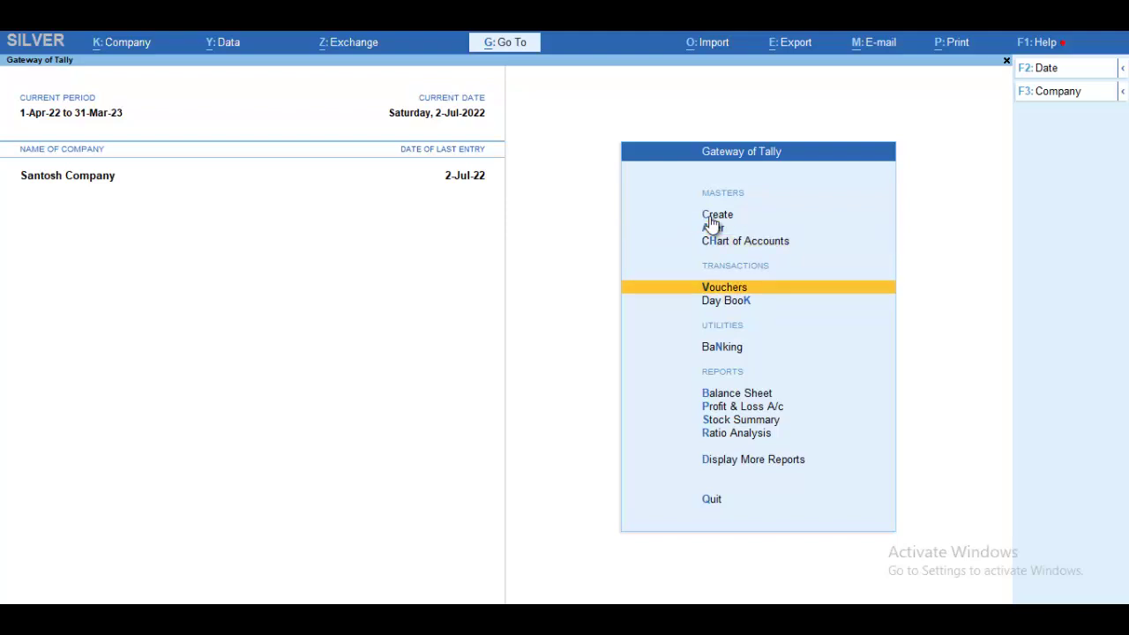
left_click(709, 215)
key("Return")
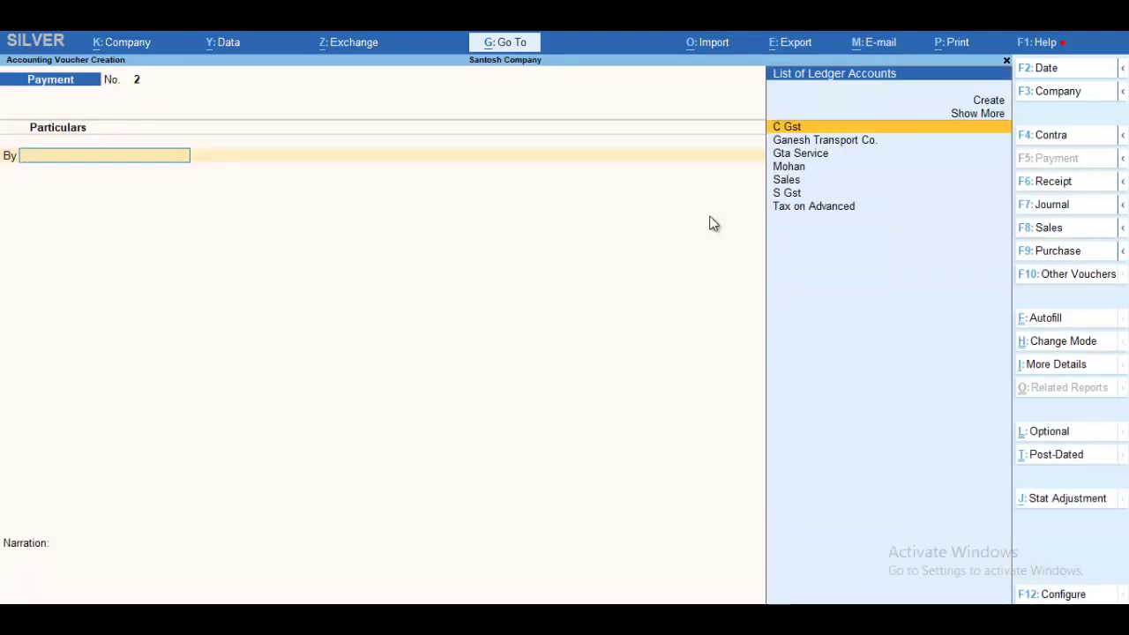
left_click(1063, 253)
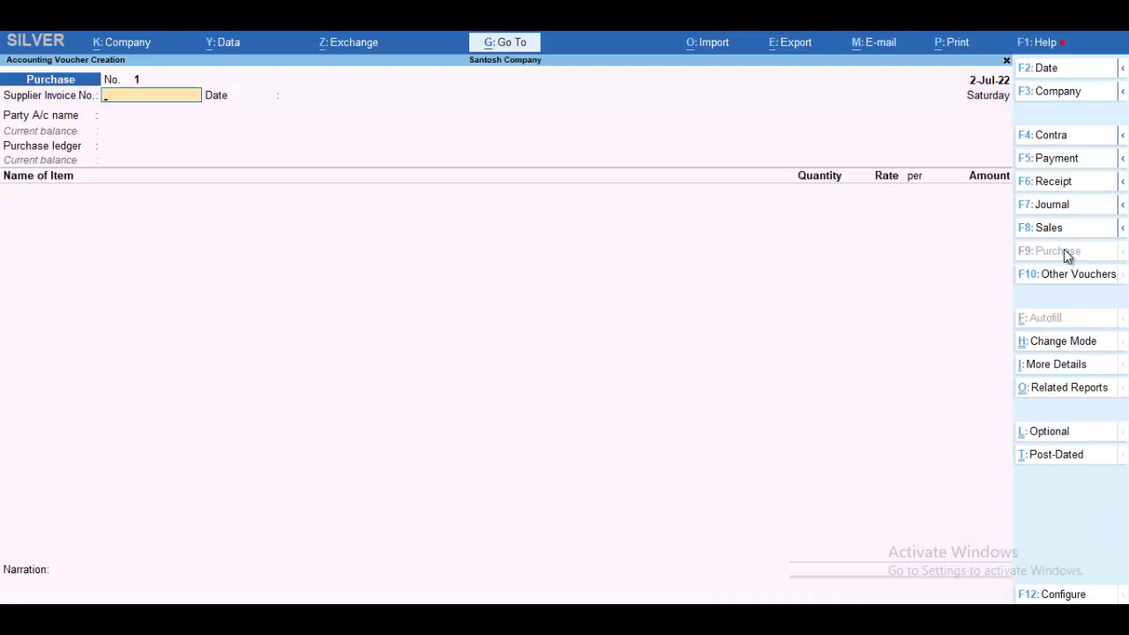
type("67")
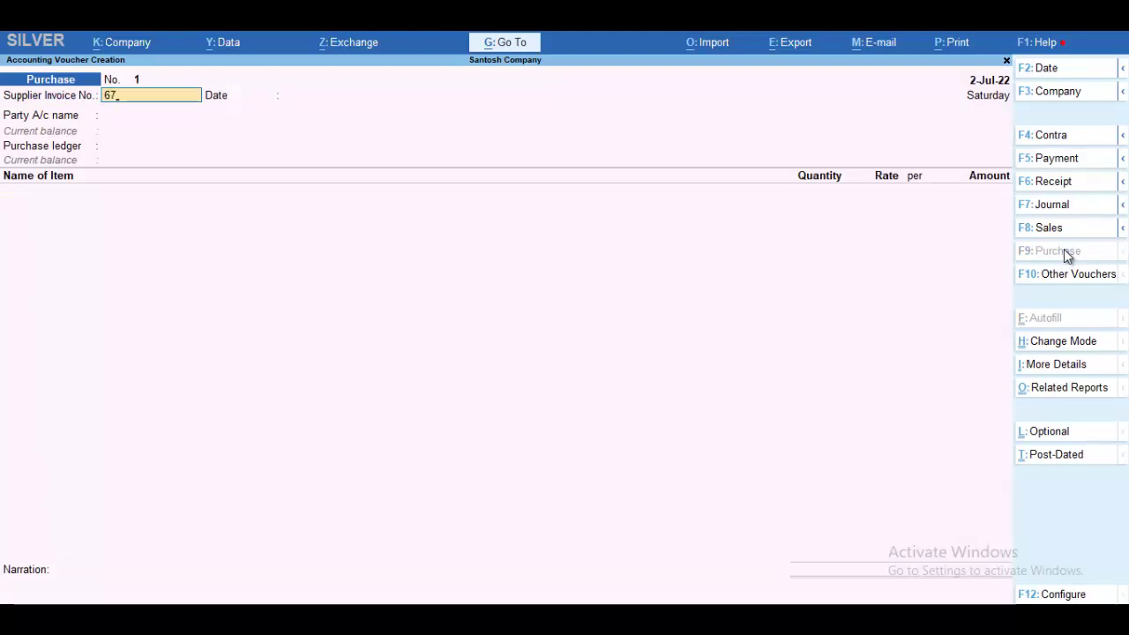
key("Return")
key("Return")
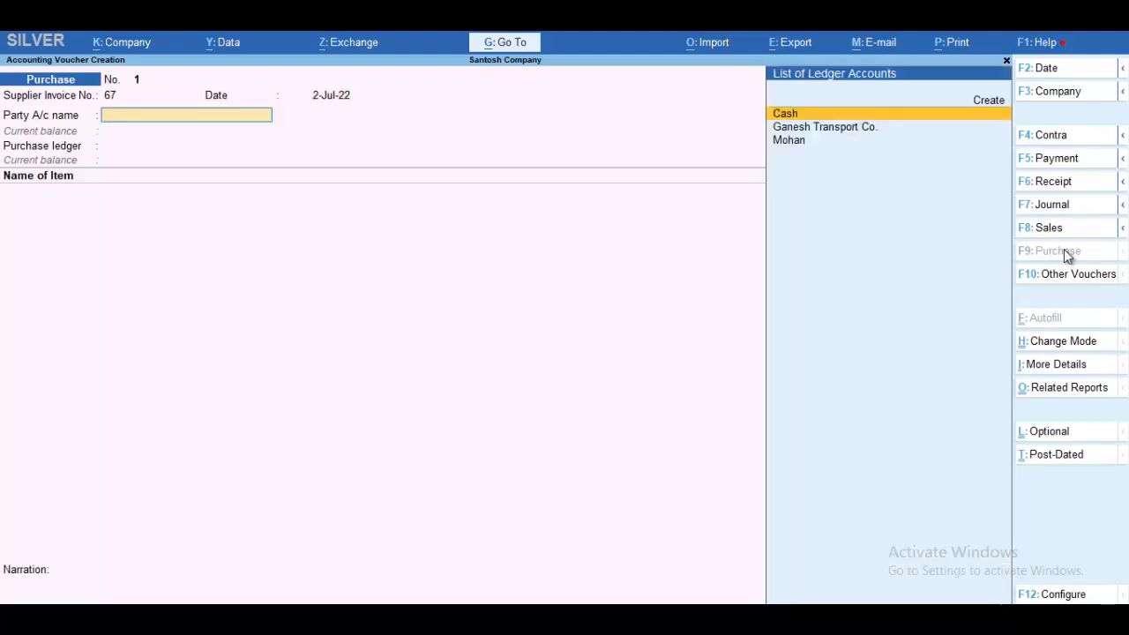
Choose Ganesh Transport Co. as the party account and leave all receipt and order details blank.
key("Down")
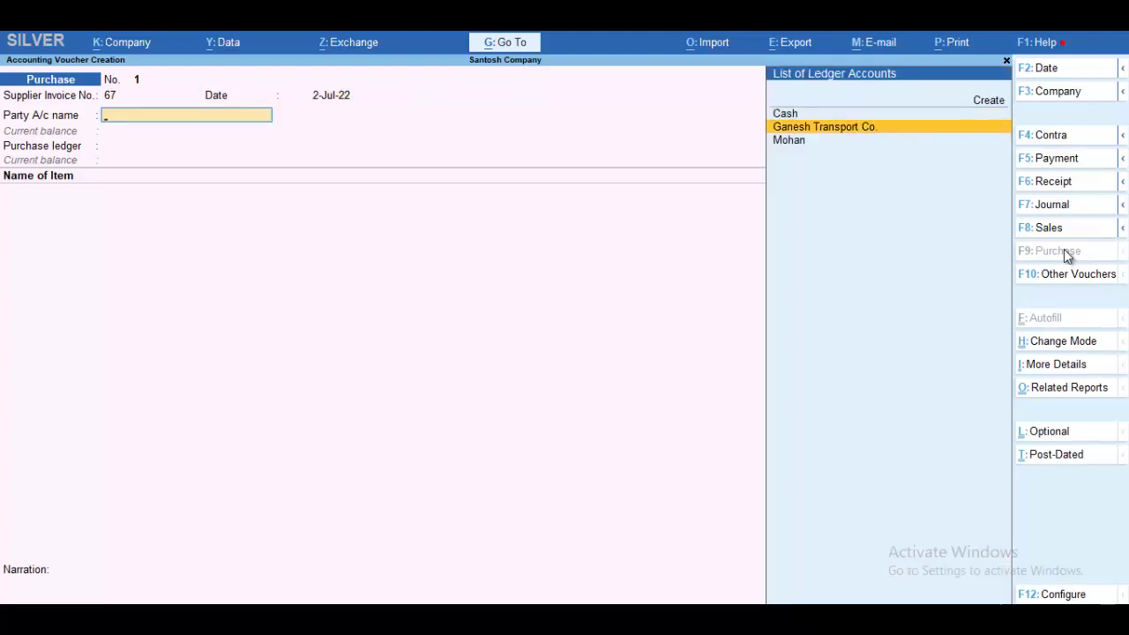
key("Return")
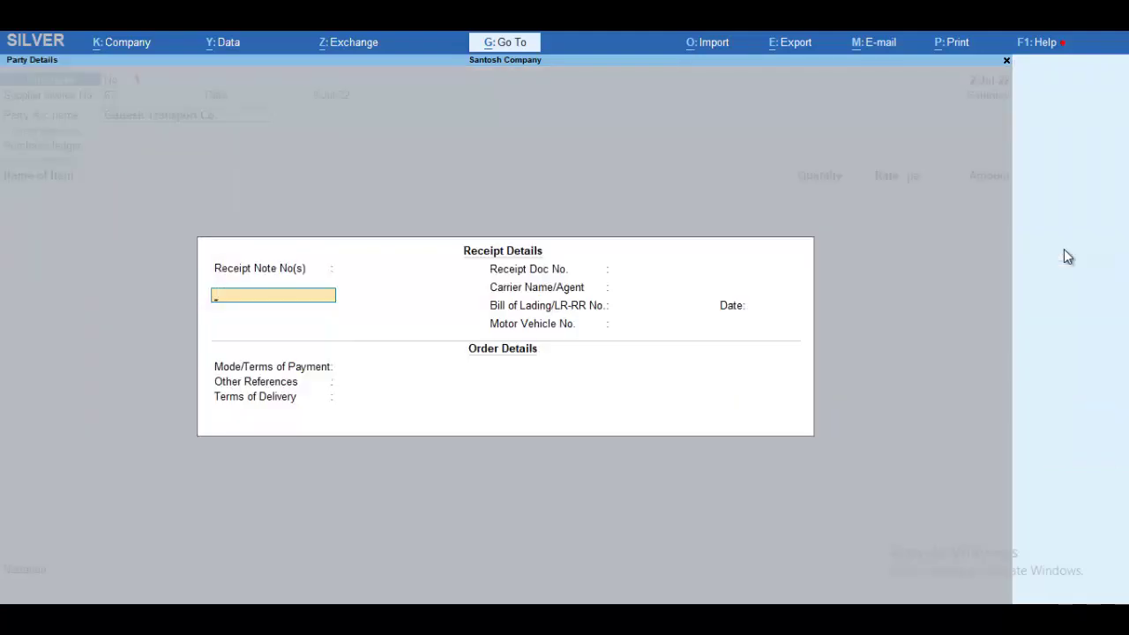
key("Return")
key("Return")
key("Return")
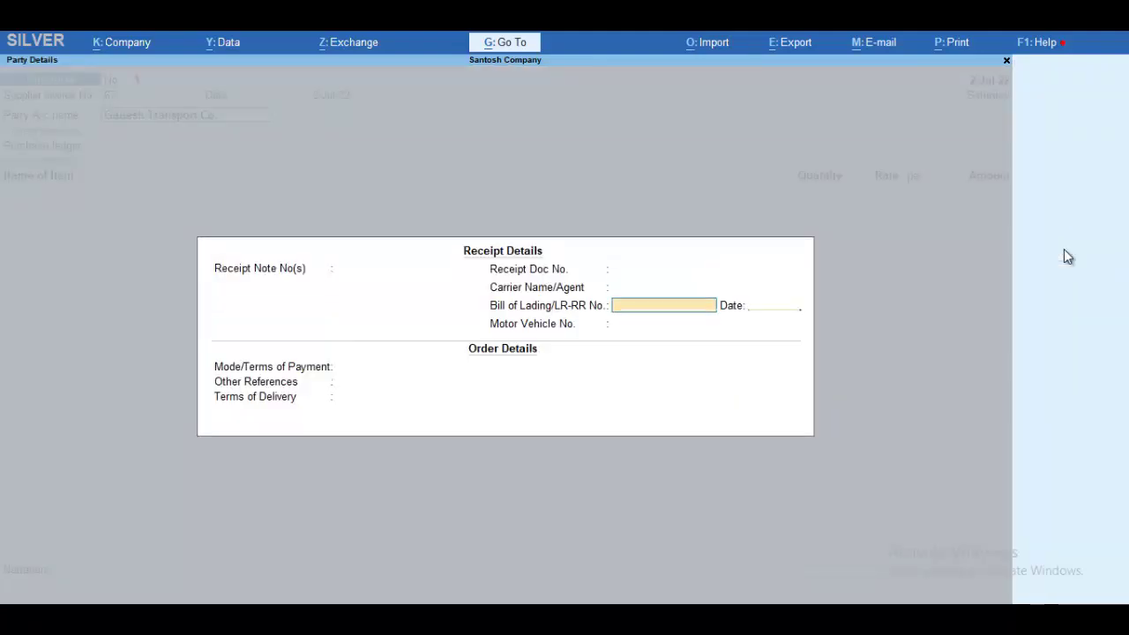
key("Return")
key("Return")
key("Return")
key("Return")
key("Return")
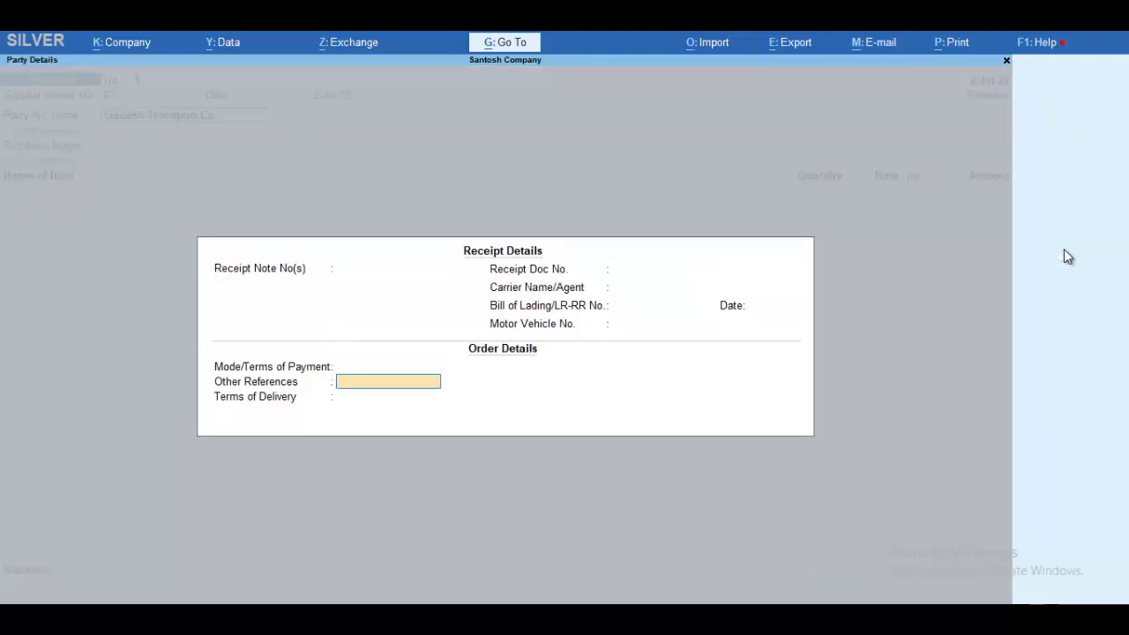
key("Return")
key("Return")
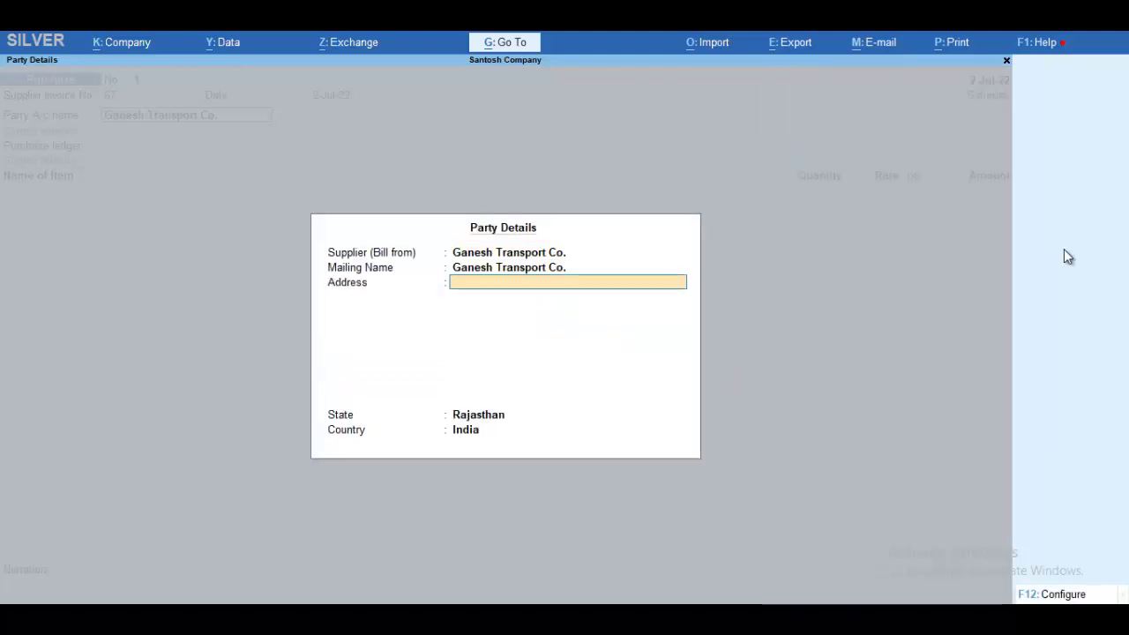
Accept the supplier's Rajasthan, India details with a blank address, and leave the secondary ledger creation form without creating a ledger.
key("Return")
key("Return")
key("Return")
key("Return")
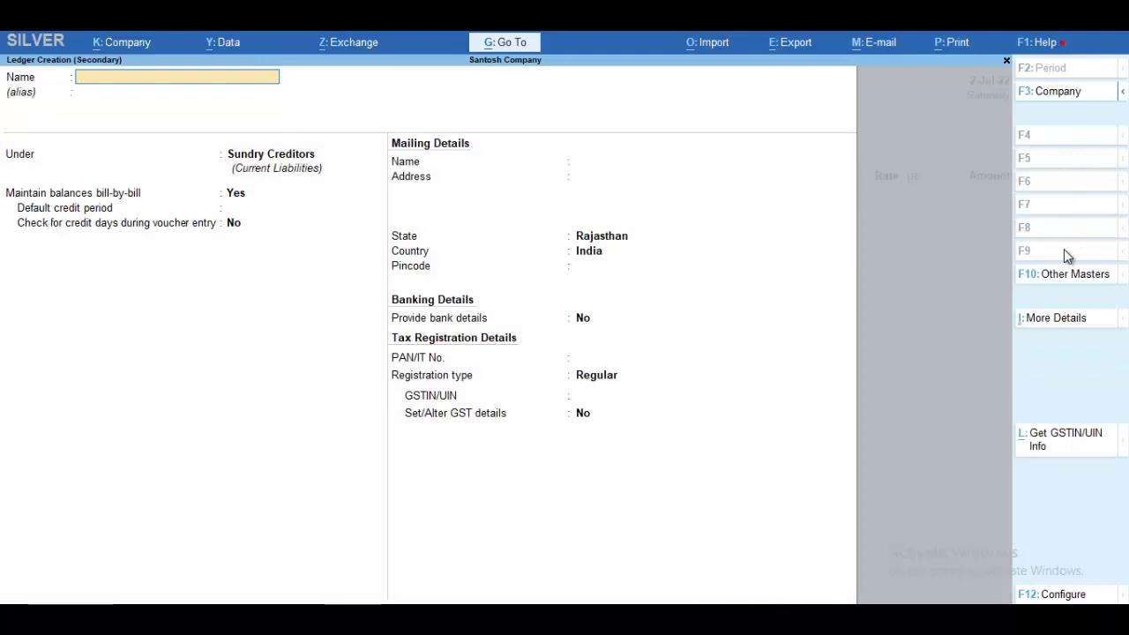
key("Escape")
key("Return")
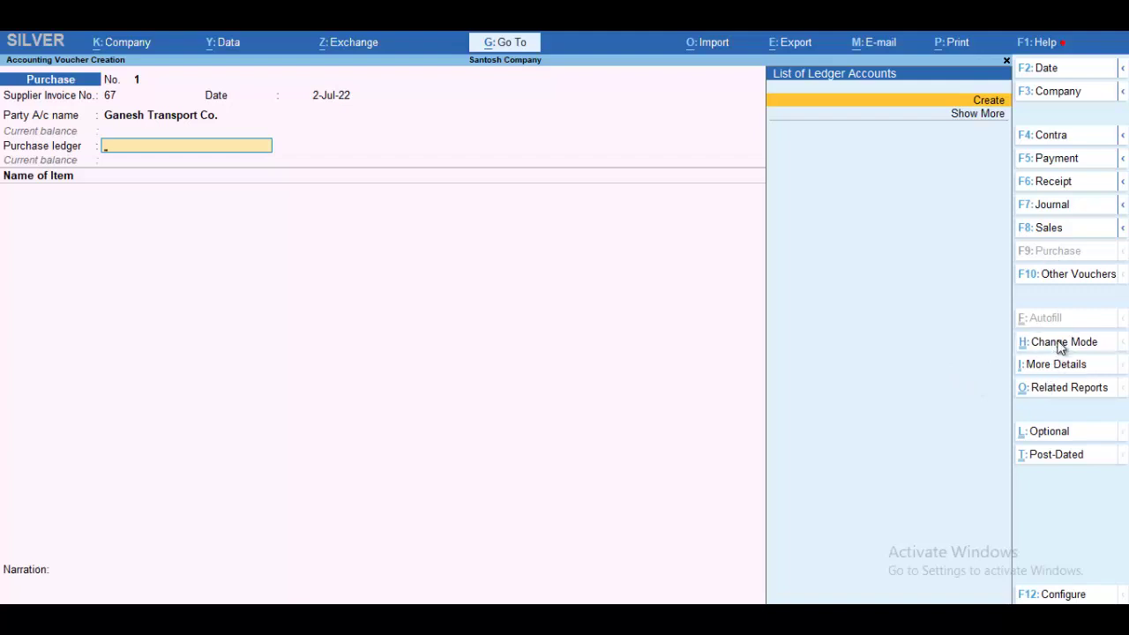
Change the purchase voucher mode to Accounting Invoice, keeping the 2-Jul-22 invoice date and Ganesh Transport Co. as party.
left_click(1025, 346)
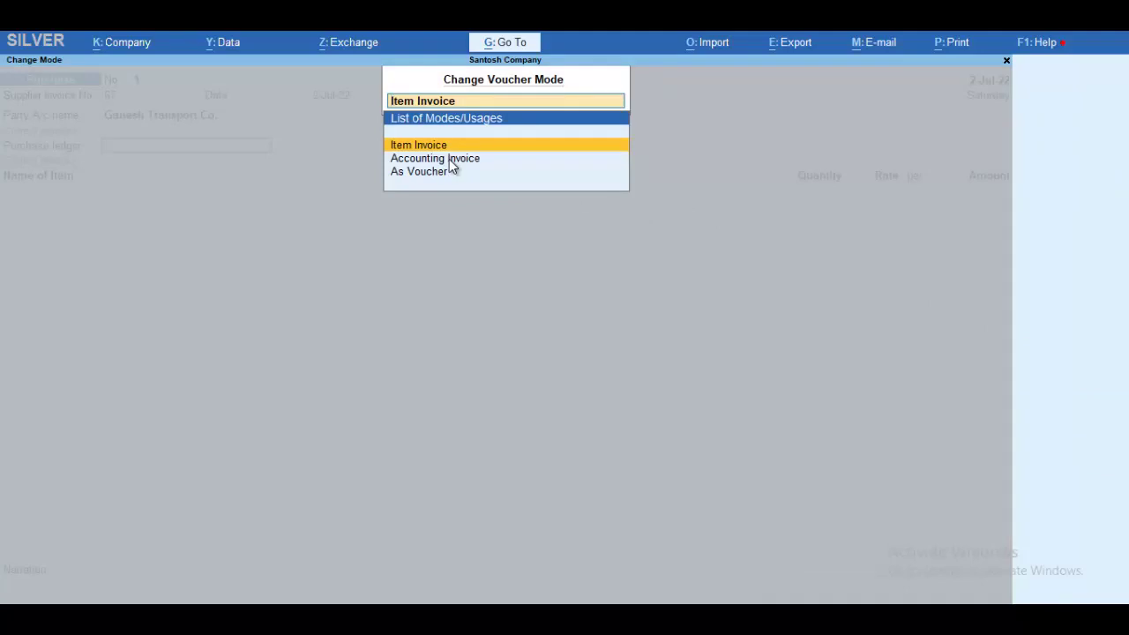
key("Down")
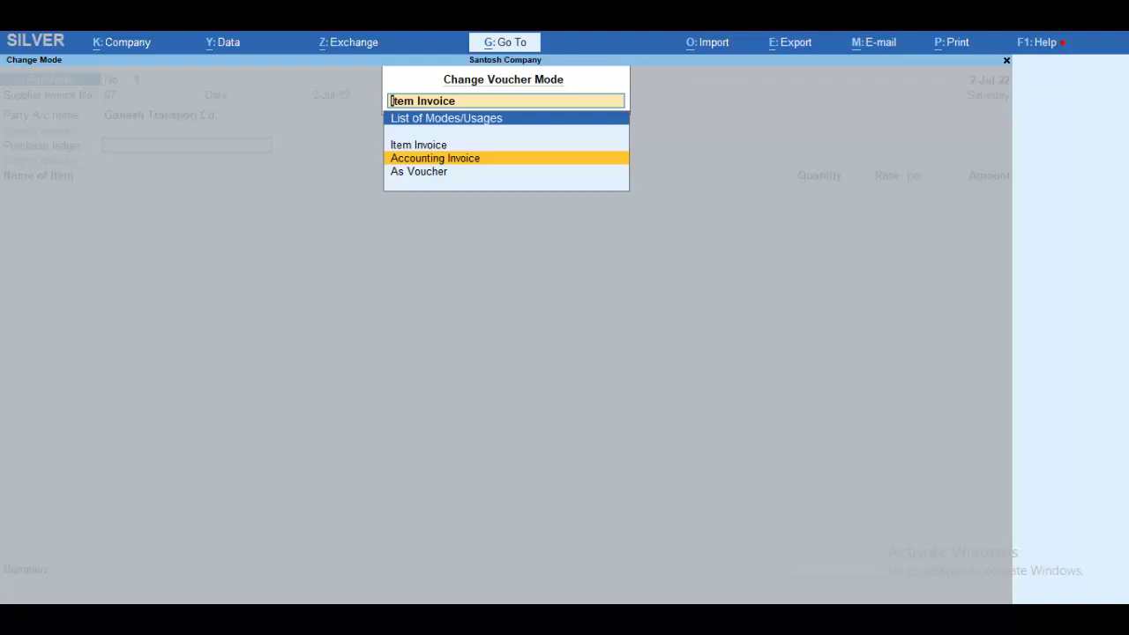
key("Return")
key("Return")
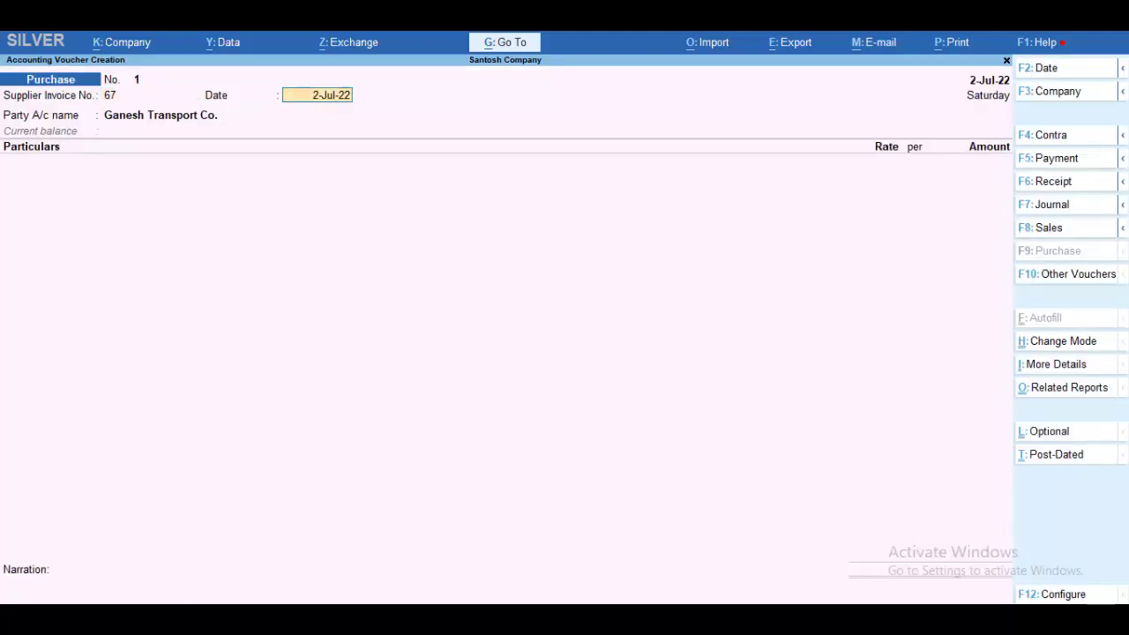
key("Return")
key("Return")
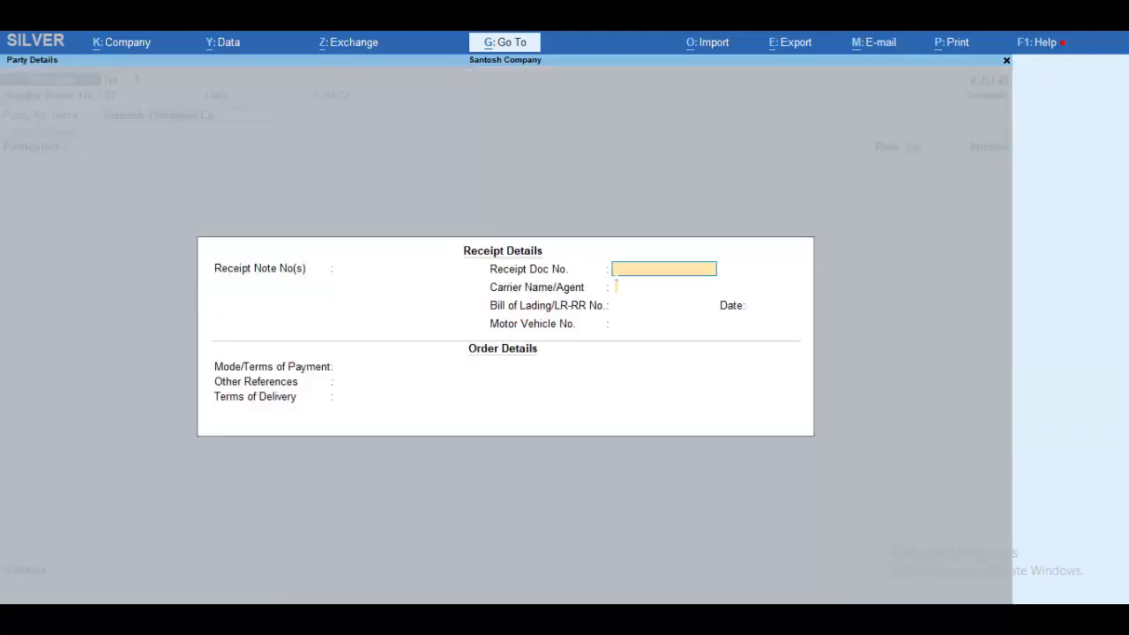
Pass through the receipt and order details without entries and reconfirm the party details with Rajasthan as the state.
key("Return")
key("Return")
key("Return")
key("Return")
key("Return")
key("Return")
key("Return")
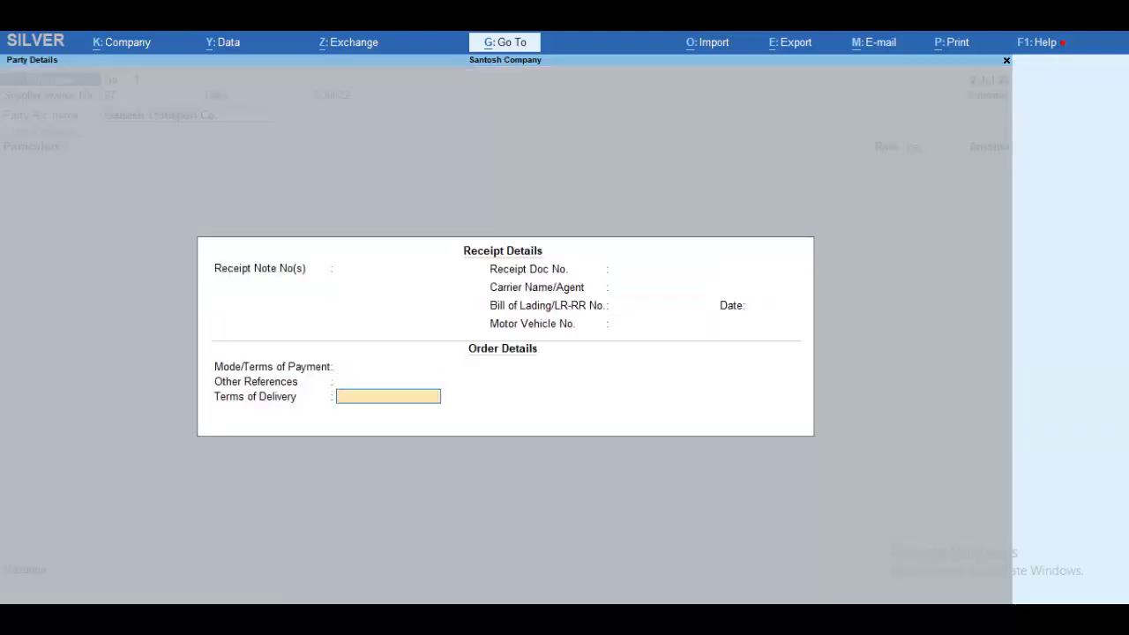
key("Return")
key("Return")
key("Return")
key("Return")
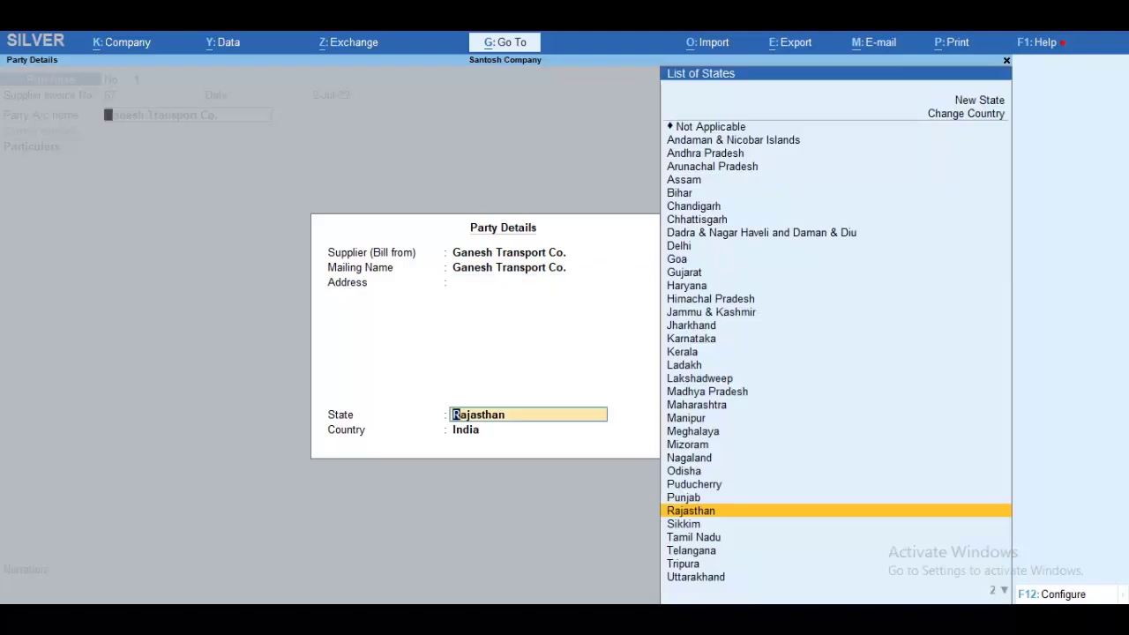
key("Return")
key("Return")
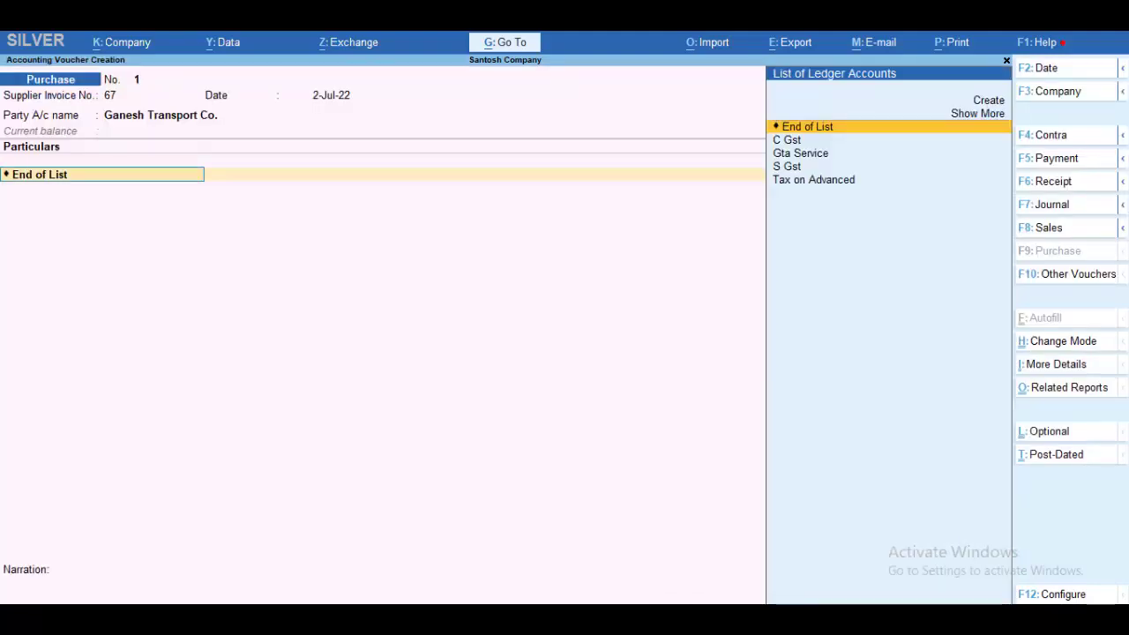
Add the Gta Service ledger to the voucher's particulars with an amount of 100000.
key("Down")
key("Down")
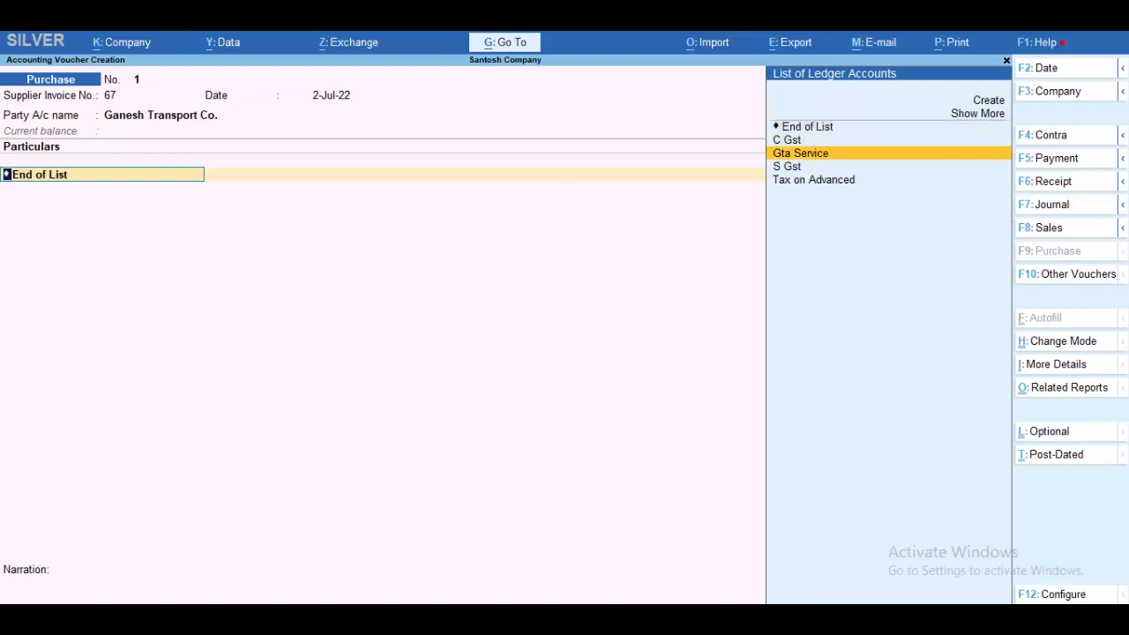
key("Return")
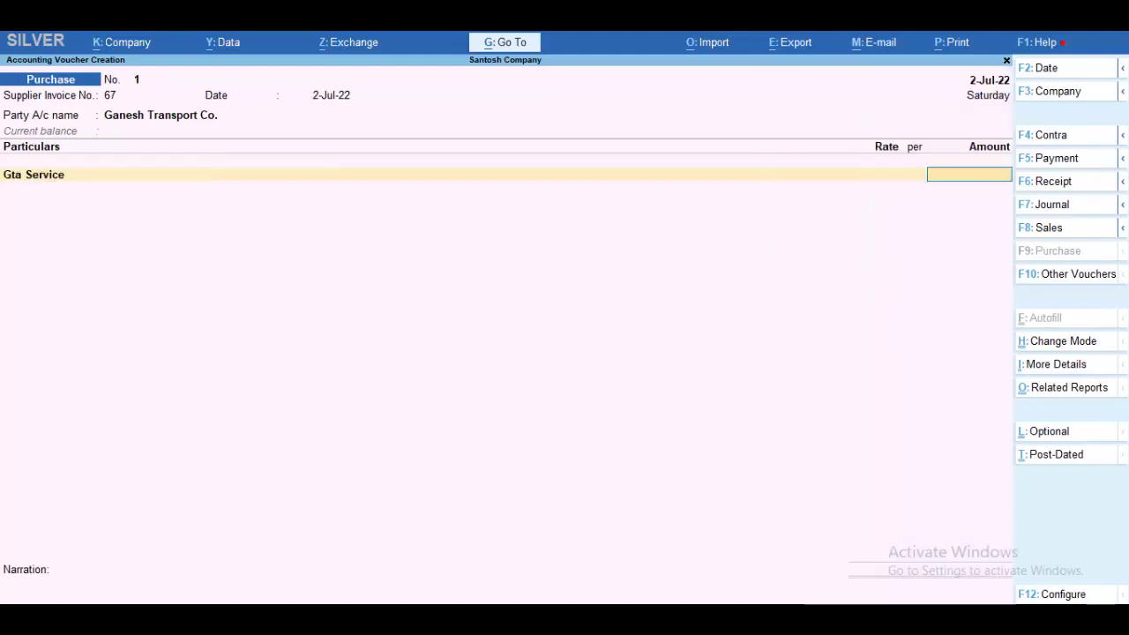
type("100000")
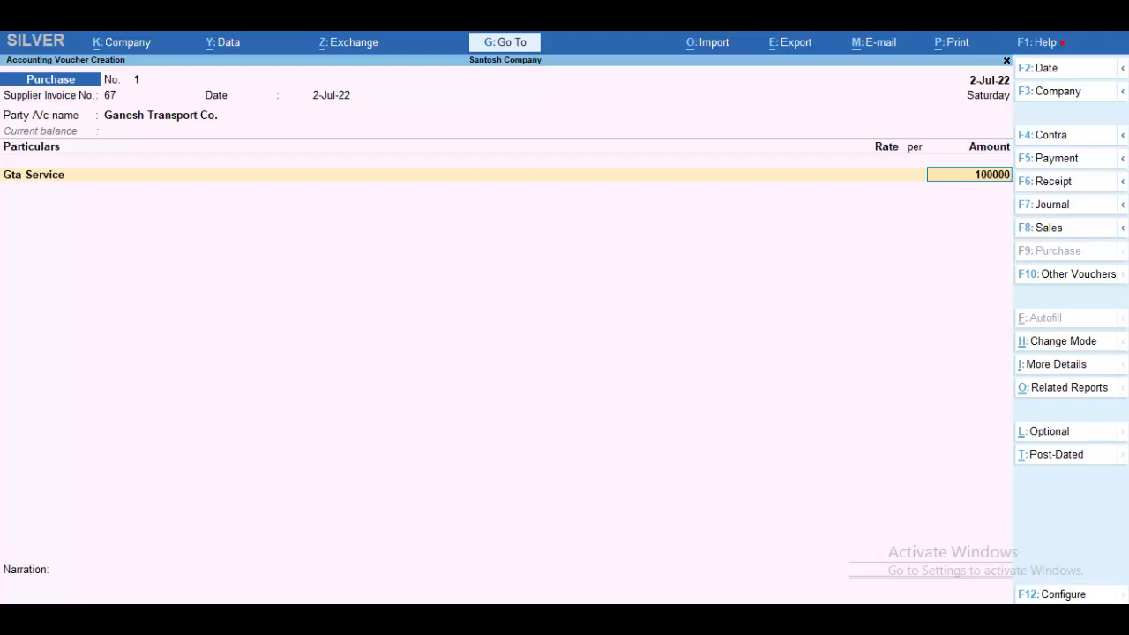
key("Return")
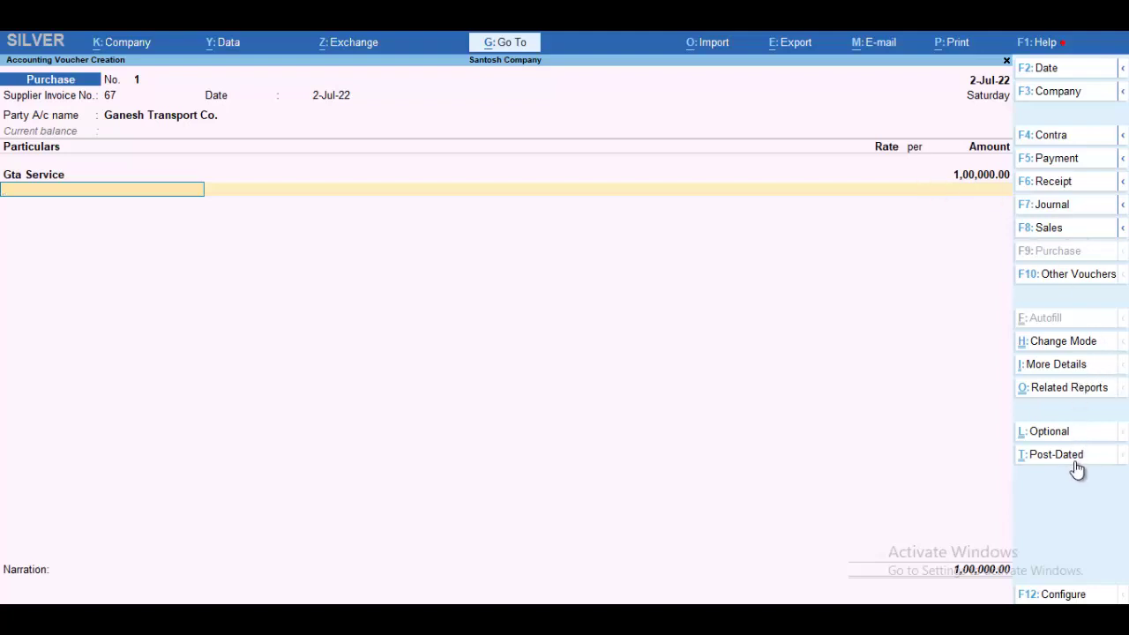
Examine the GST tax analysis of the purchase voucher and return to the voucher.
left_click(1069, 388)
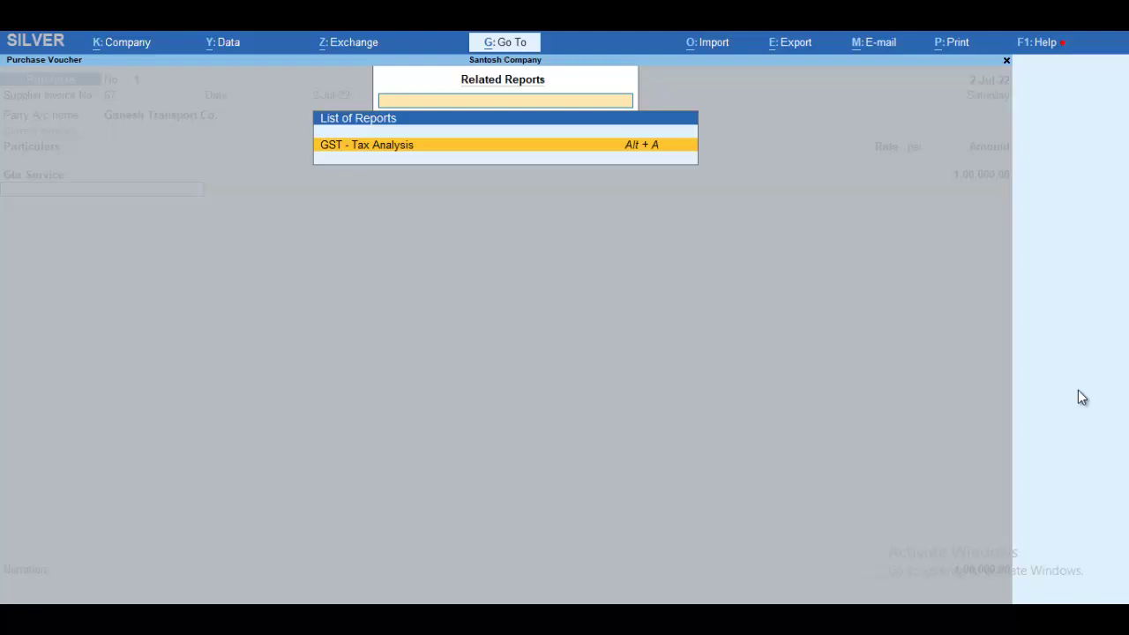
key("Return")
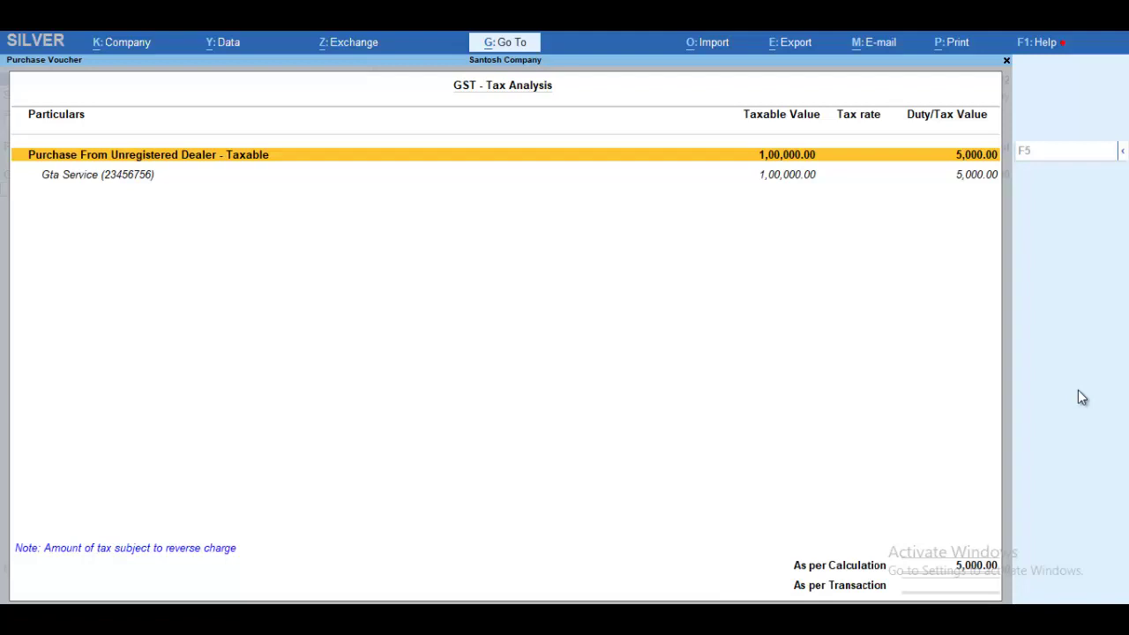
key("Escape")
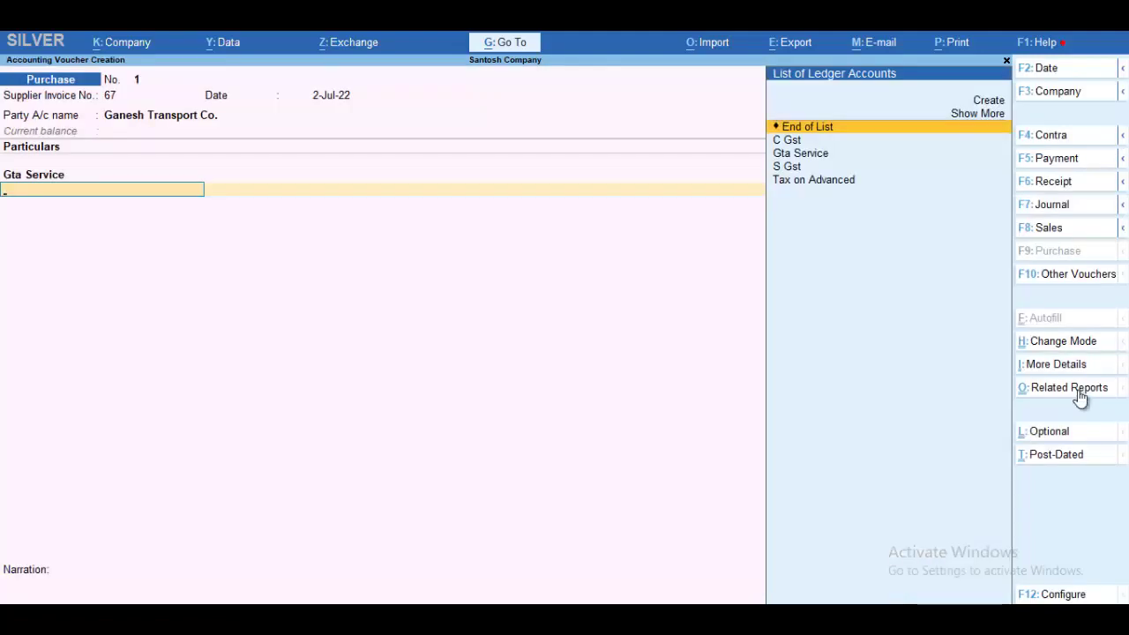
End the particulars list and save the Ganesh Transport Co. purchase voucher without a narration.
key("Return")
key("Return")
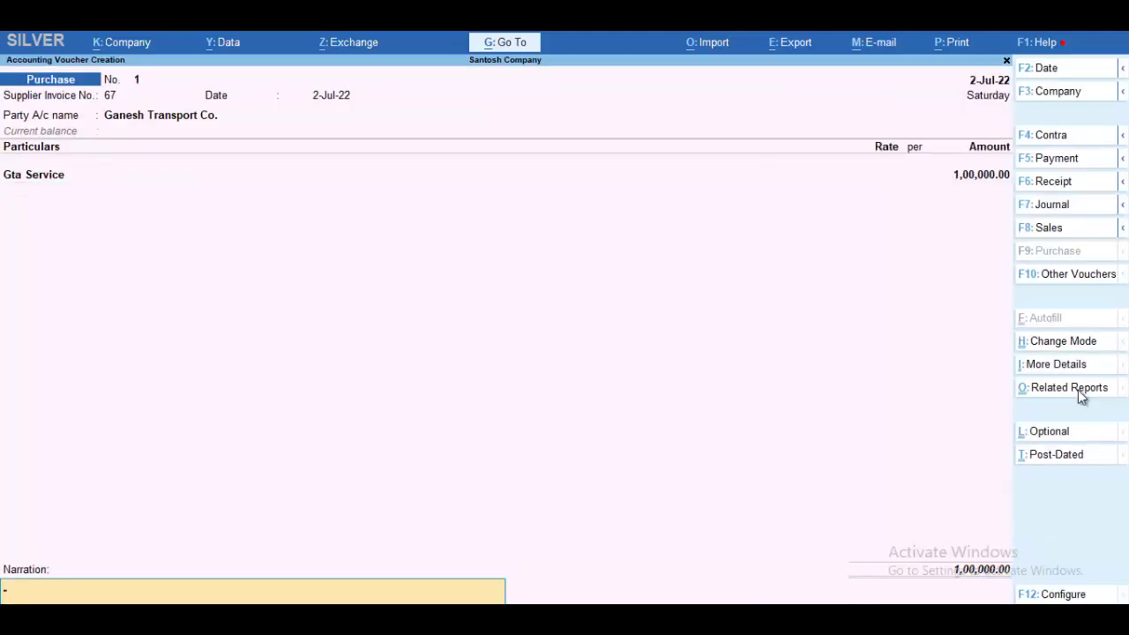
key("Return")
key("Return")
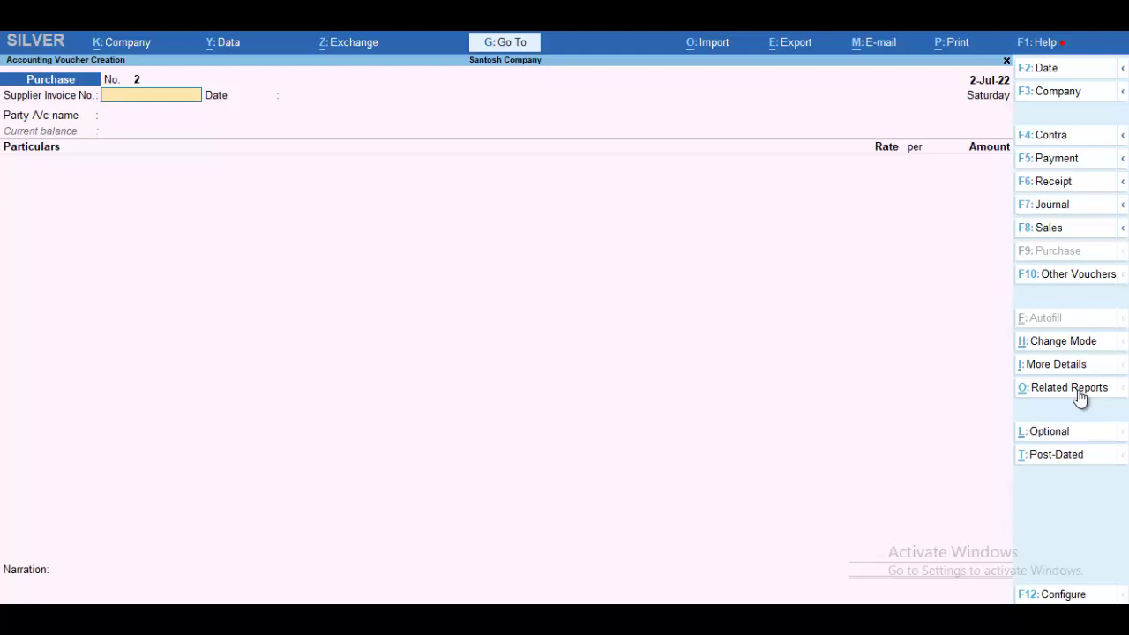
key("XF86MonBrightnessUp")
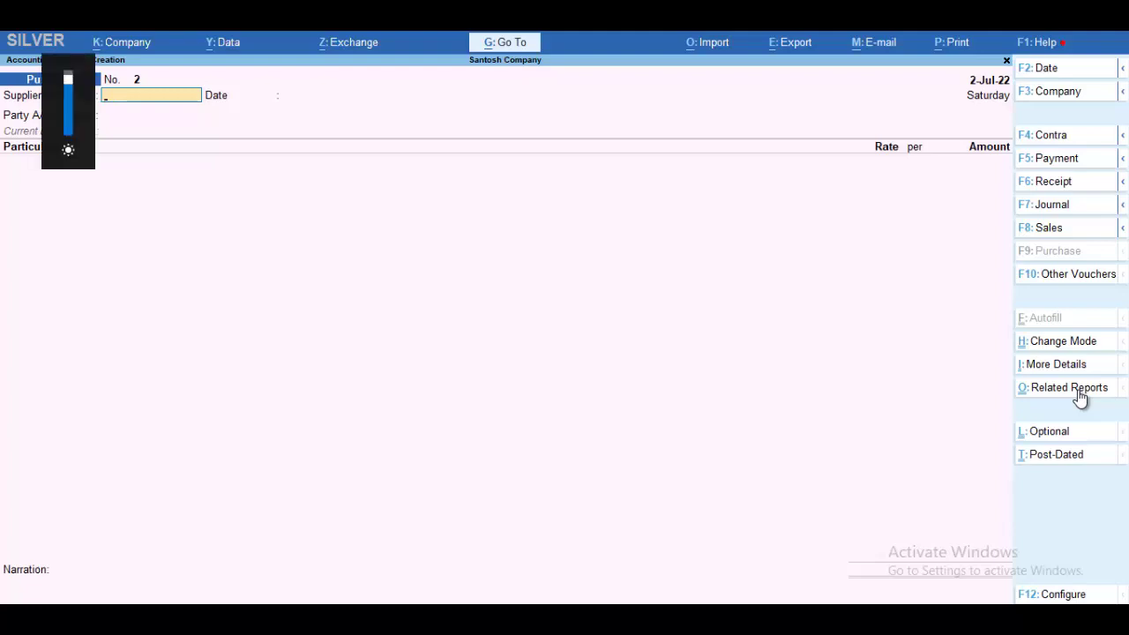
key("Escape")
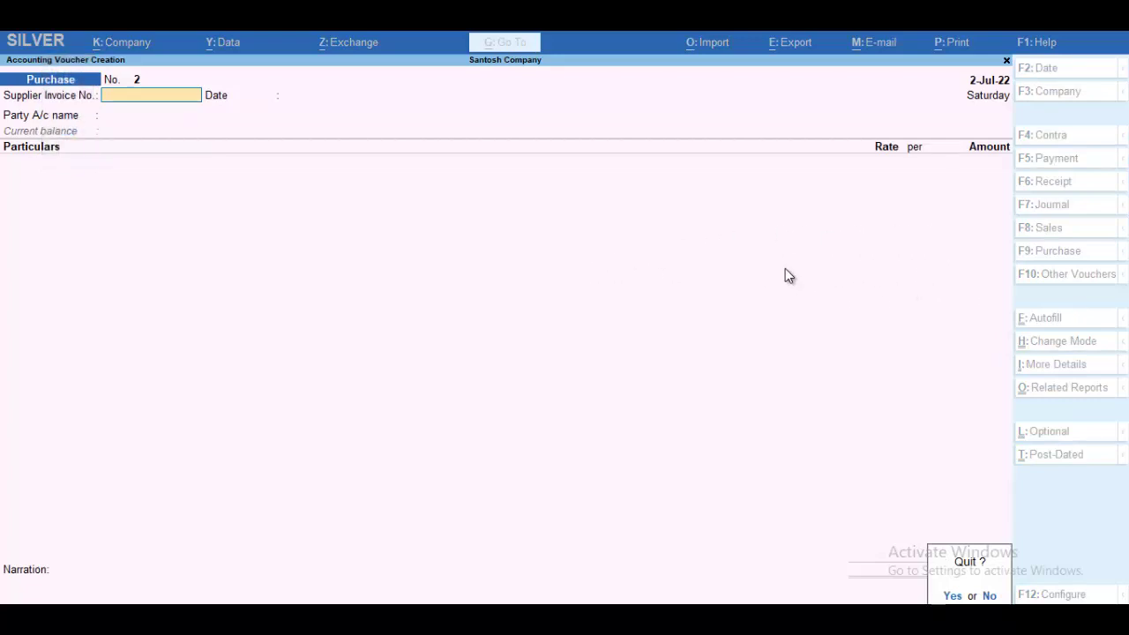
key("y")
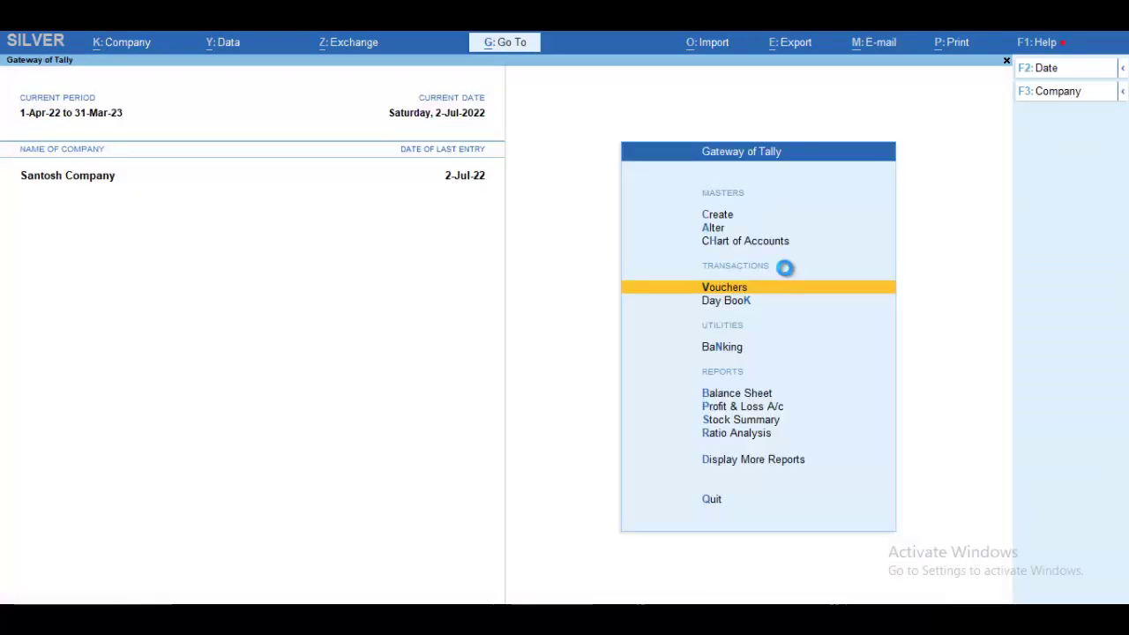
key("Return")
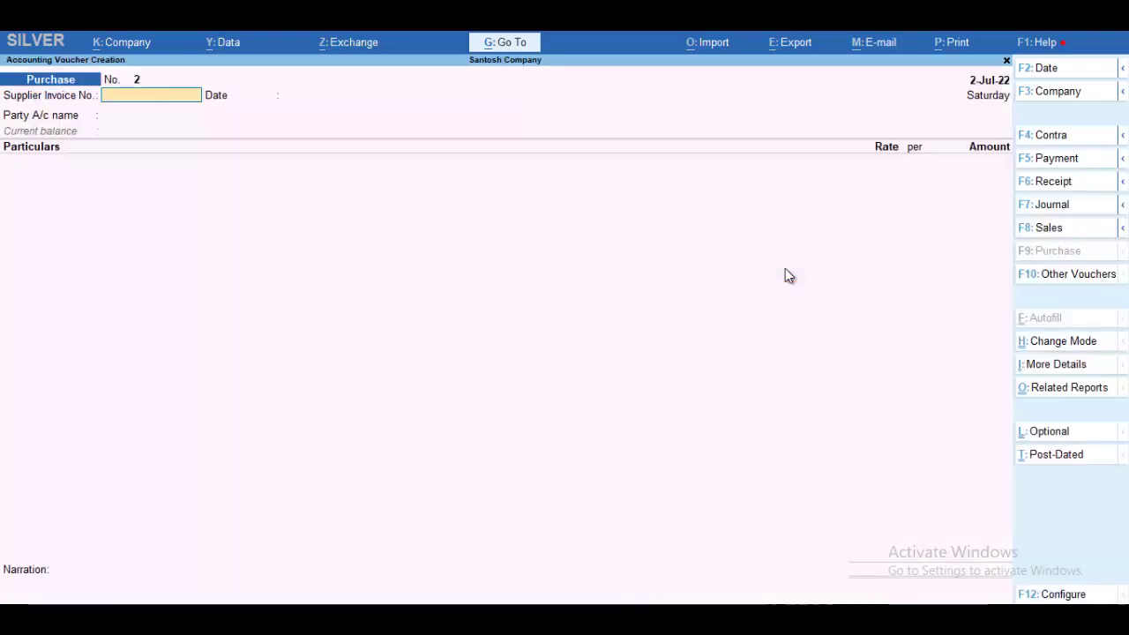
Set the voucher date to 1-Sep-22 and switch to a journal voucher.
left_click(1047, 69)
type("1")
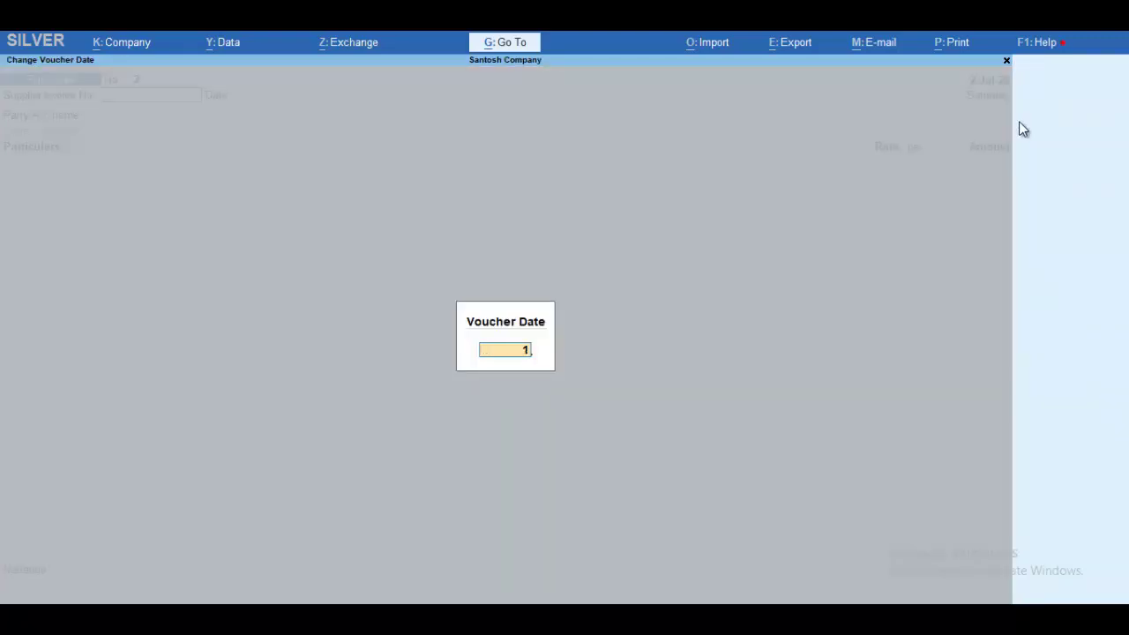
type("-9")
key("Return")
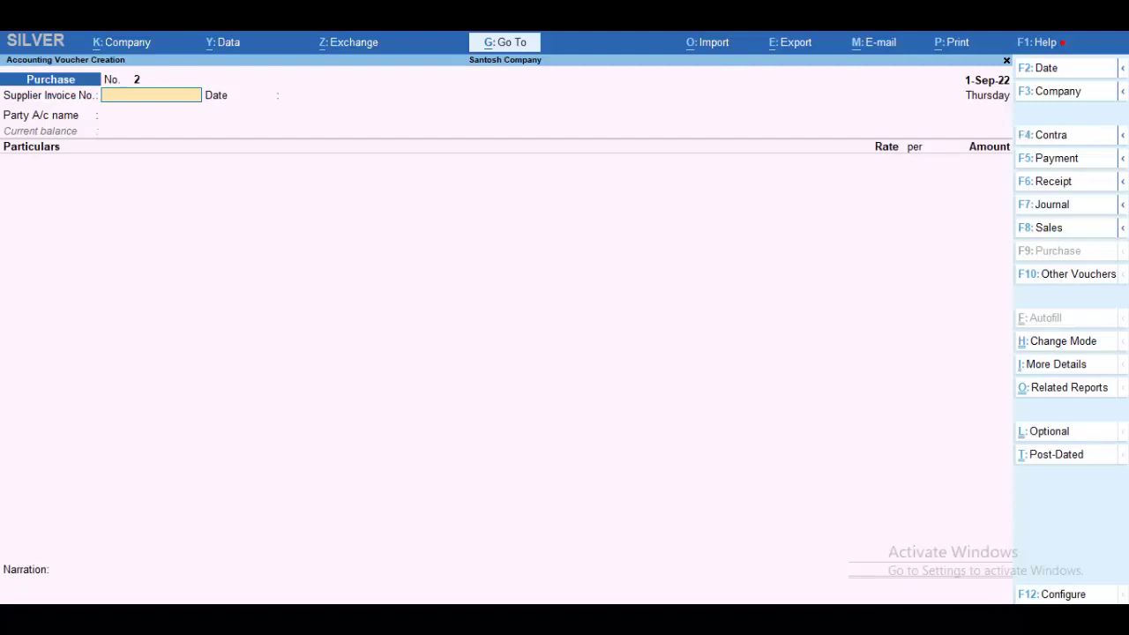
left_click(1052, 205)
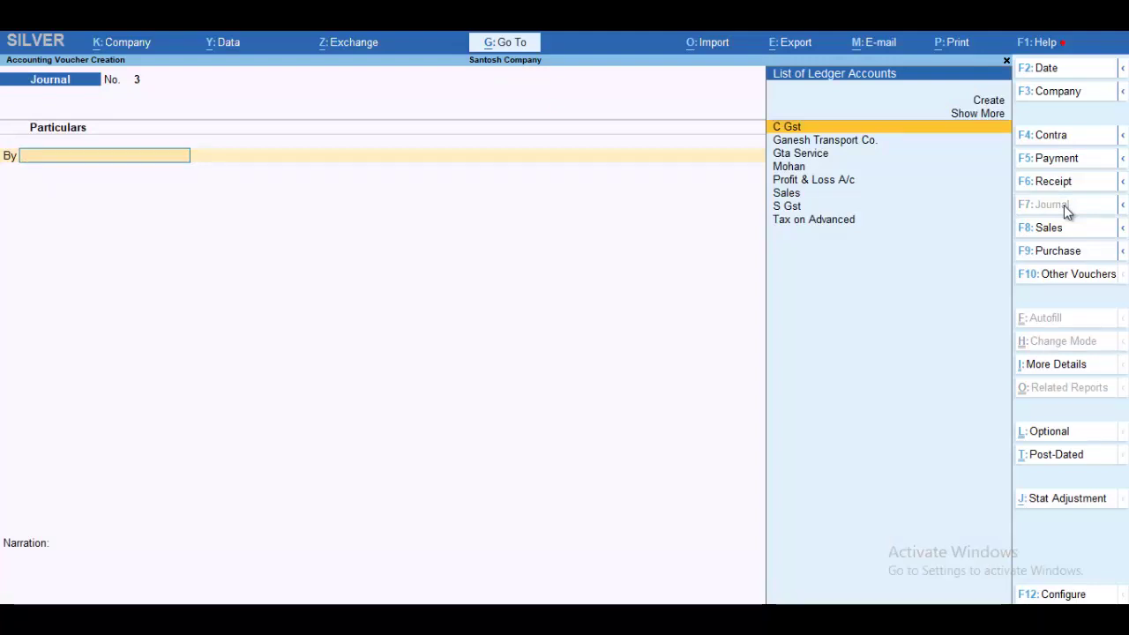
Begin a new ledger from the journal voucher, named Tax on Reverse Charge, without an alias and under the Current Assets group.
key("ctrl")
key("alt+c")
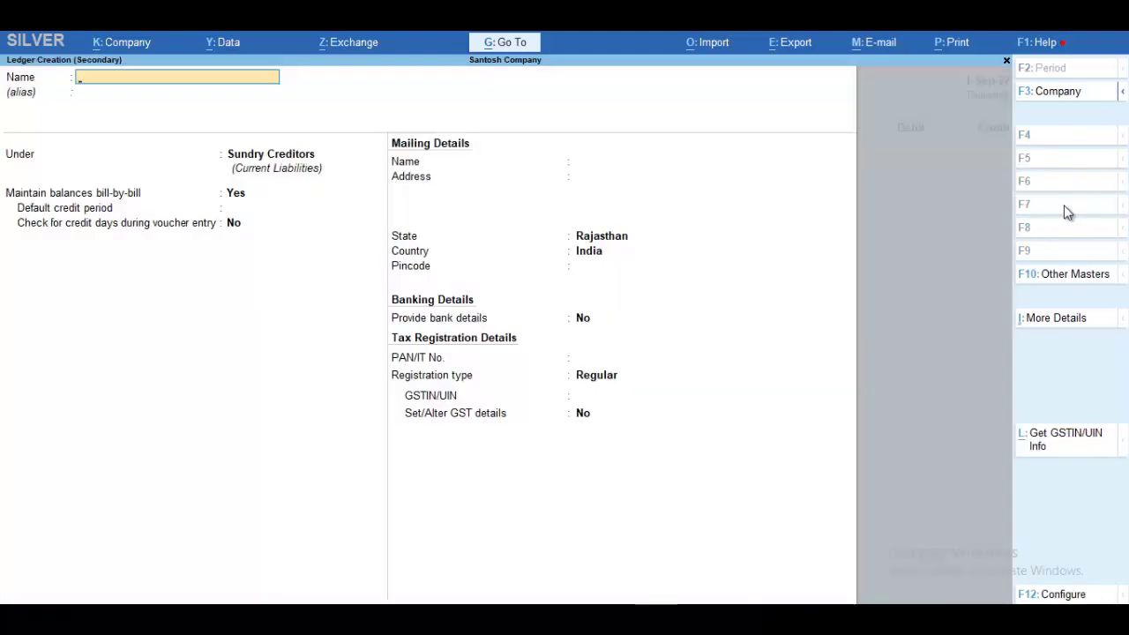
type("Tax on")
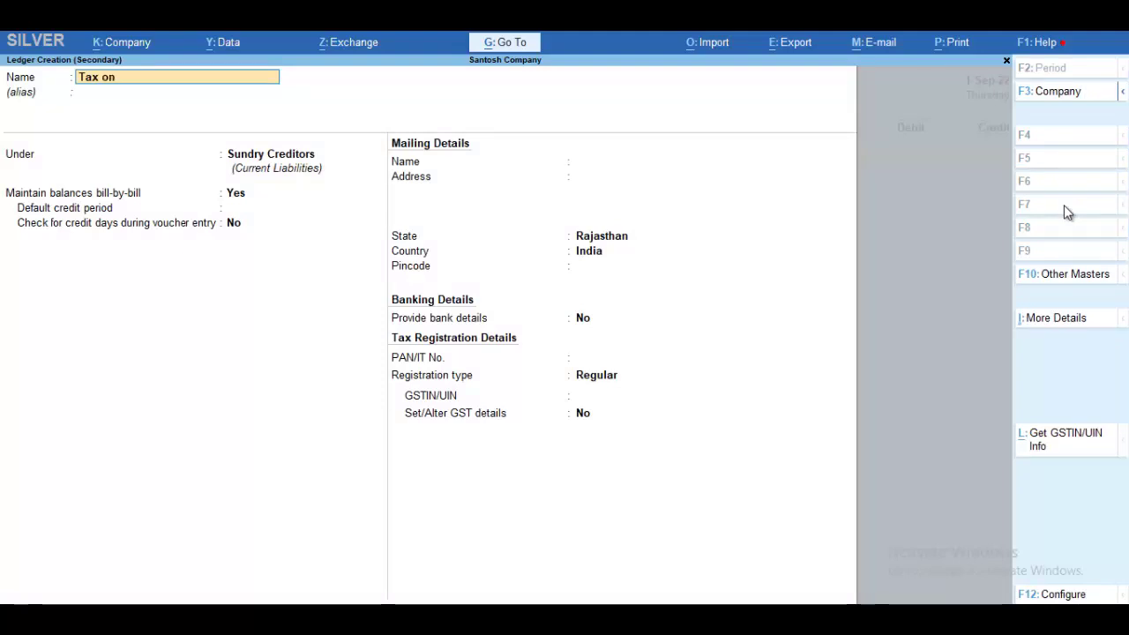
type(" Reverse Ch")
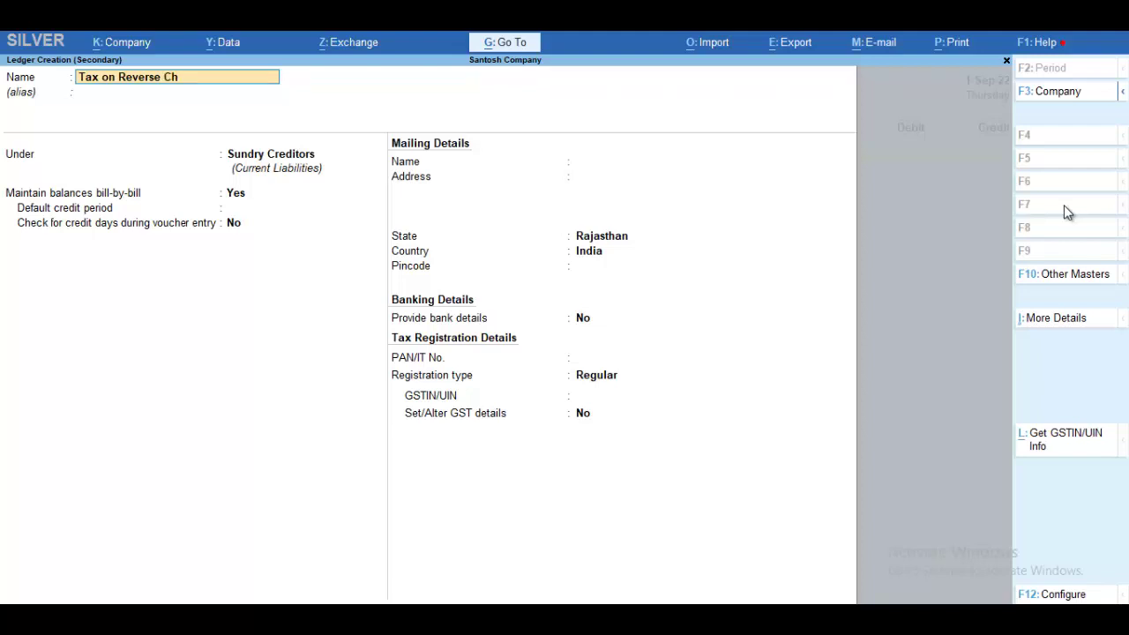
type("arge")
key("Return")
key("Return")
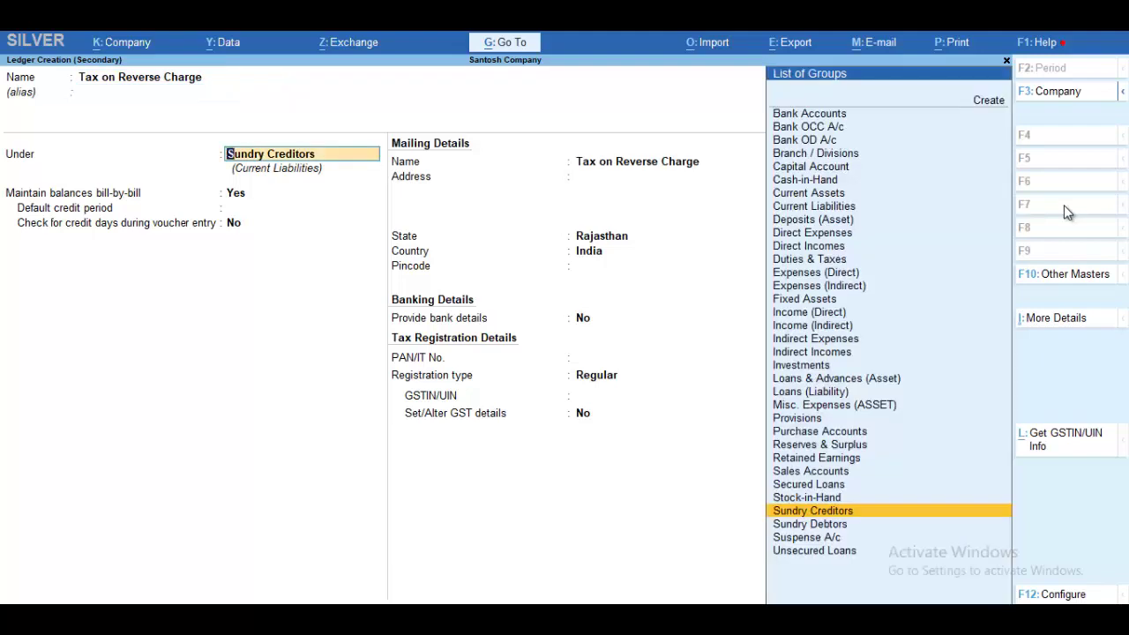
type("Cu")
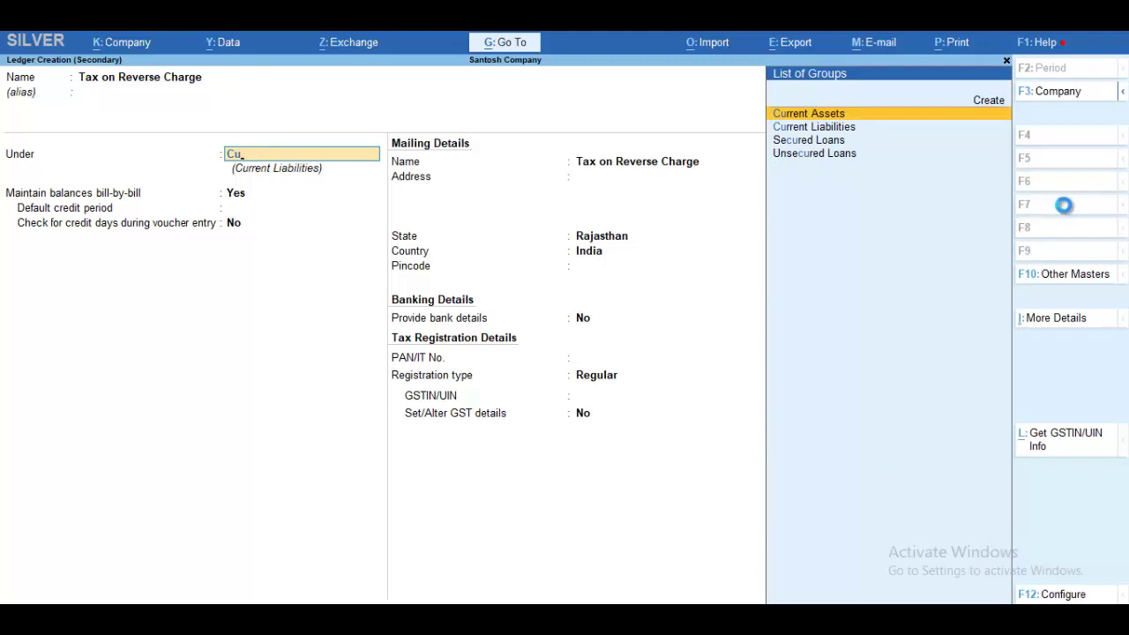
key("Return")
key("Return")
key("Return")
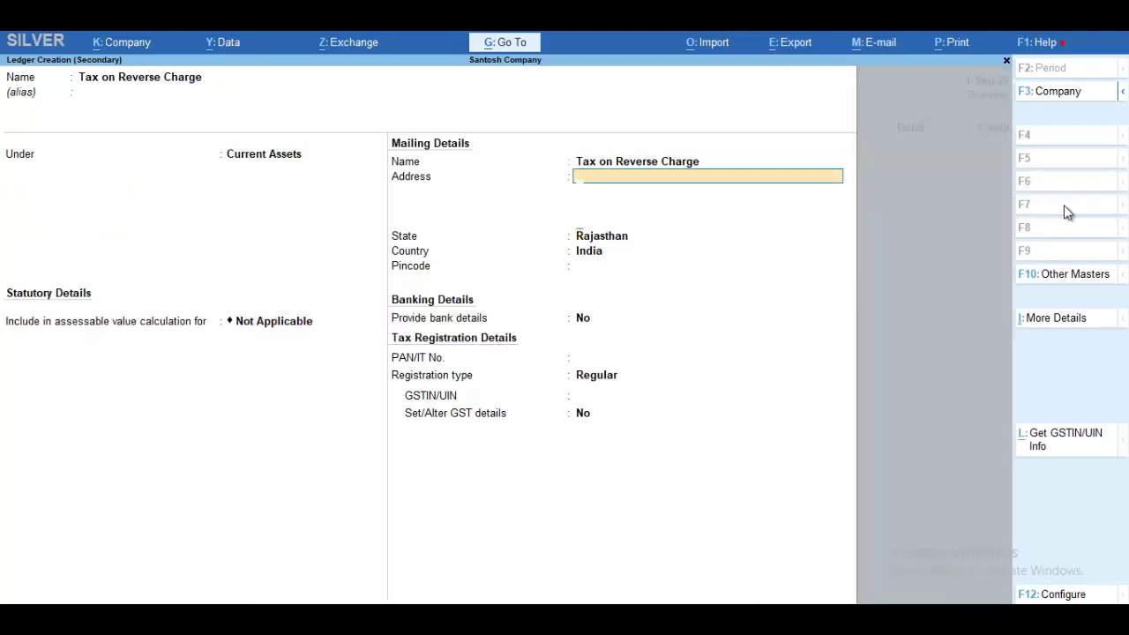
Keep the ledger's Rajasthan, India and Regular registration defaults with a blank address, PAN and GSTIN, and save it into the journal's debit line.
key("Return")
key("Return")
key("Return")
key("Return")
key("Return")
key("Return")
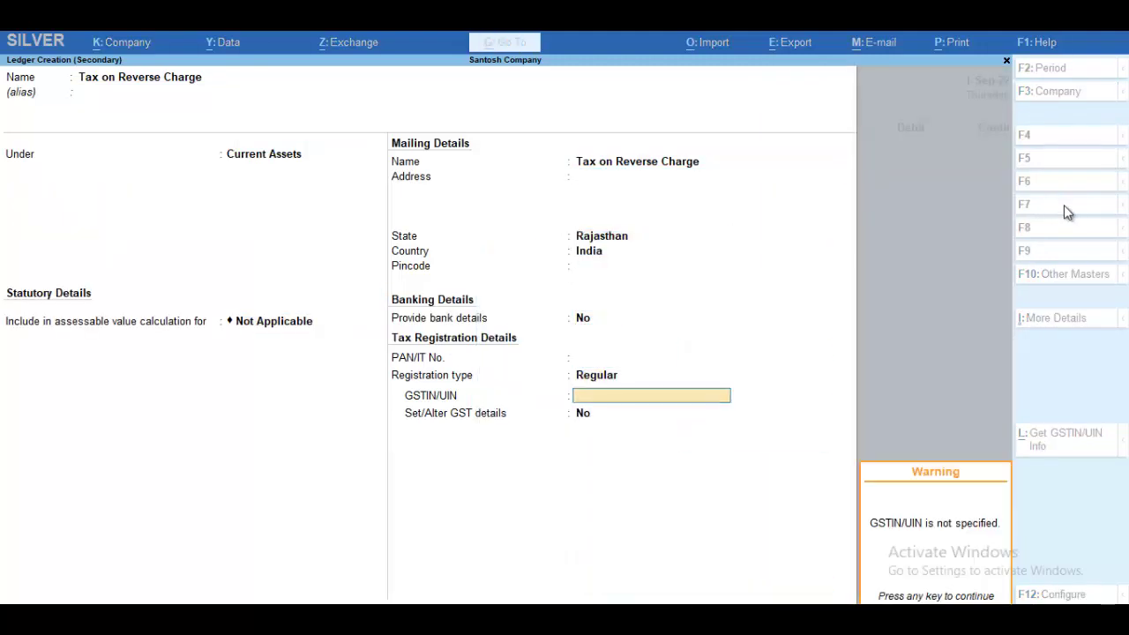
key("Return")
key("Return")
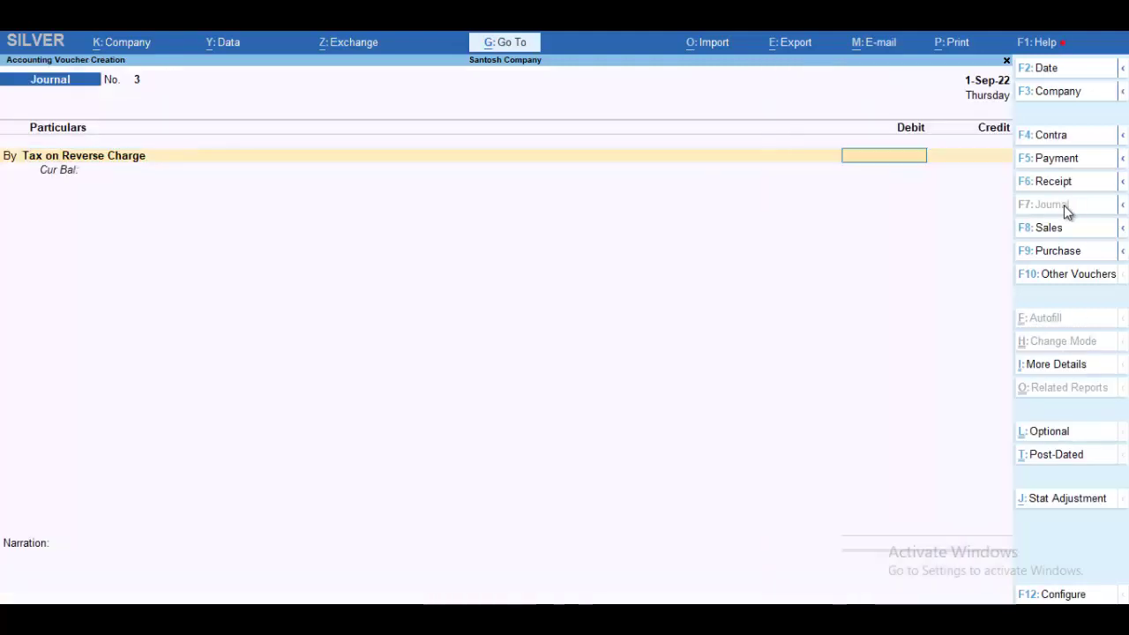
Debit the Tax on Reverse Charge ledger with 5000 in the journal voucher.
type("5")
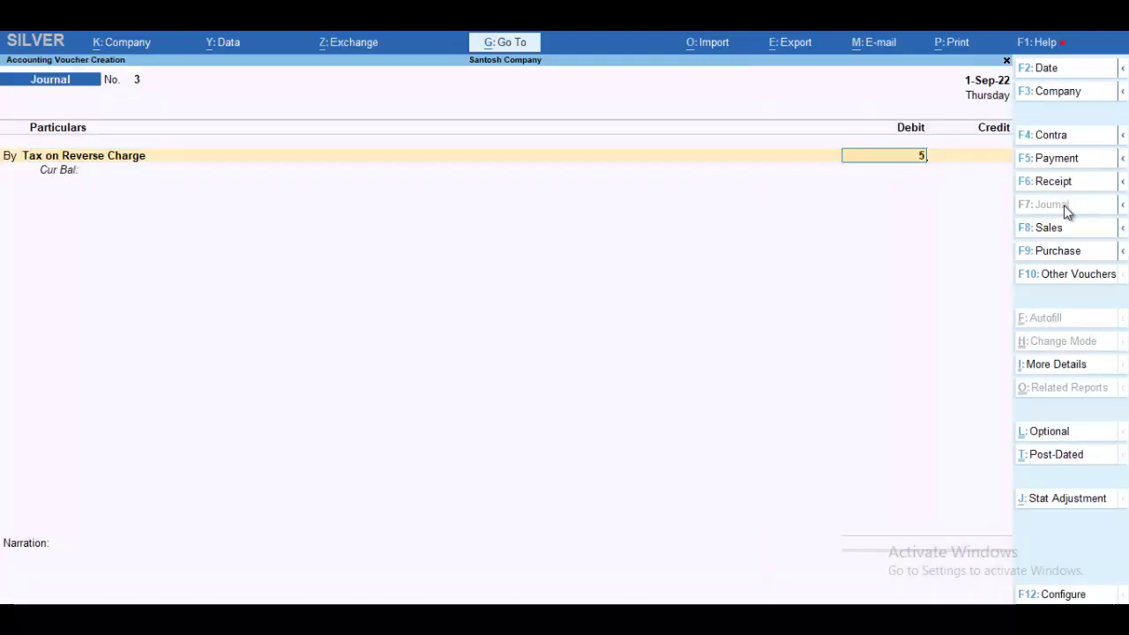
type("000")
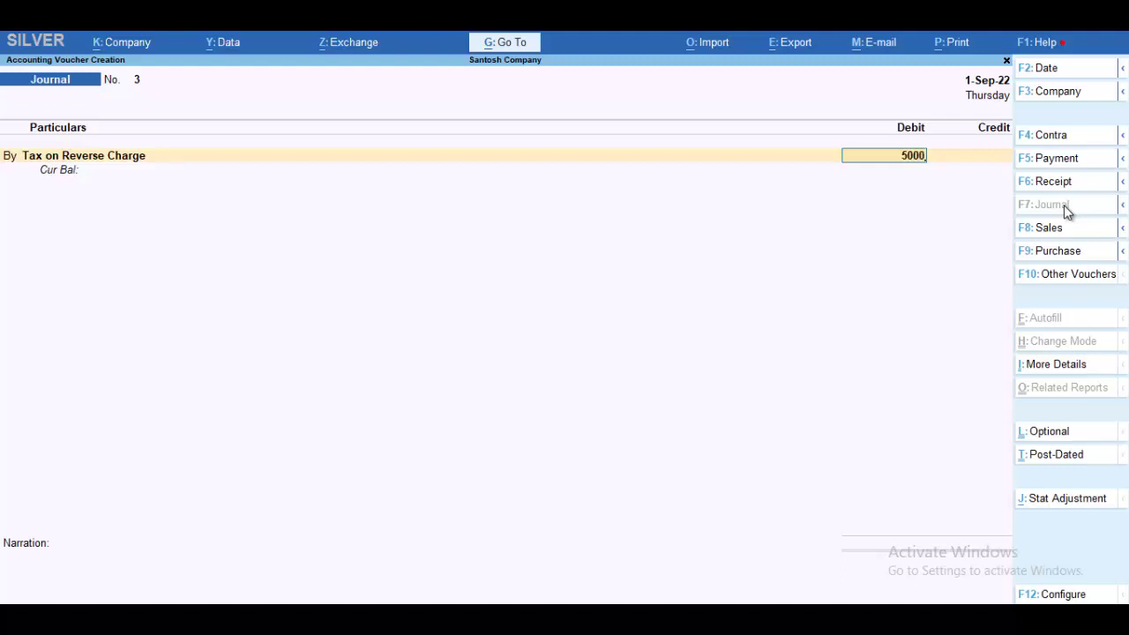
key("Return")
key("Return")
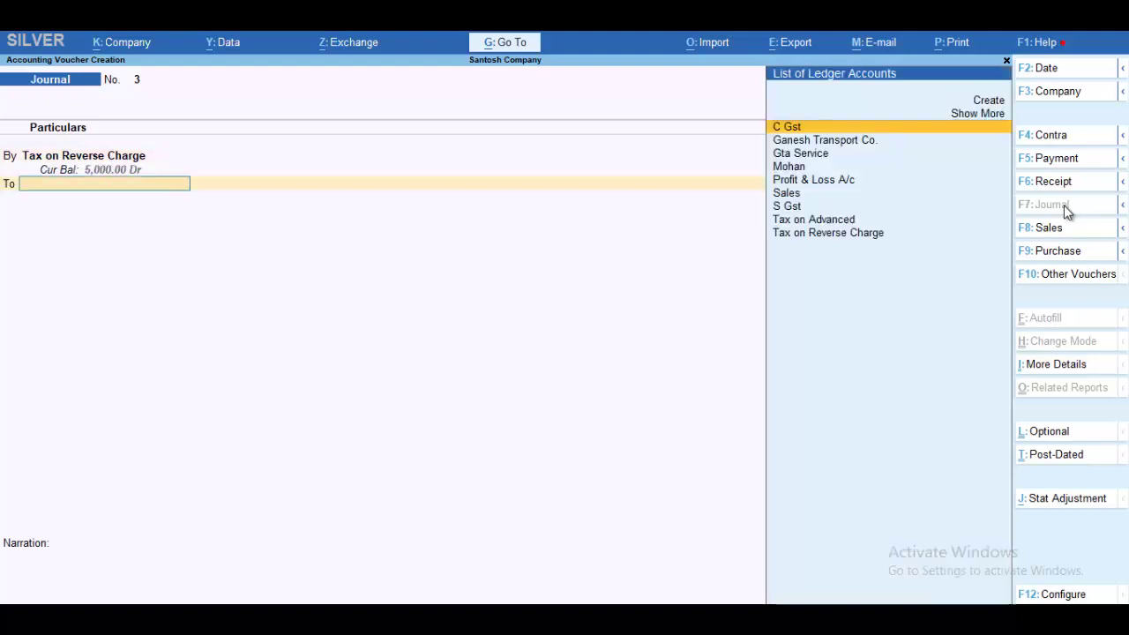
Credit C Gst and S Gst with 2500 each and save the journal voucher without a narration.
key("Return")
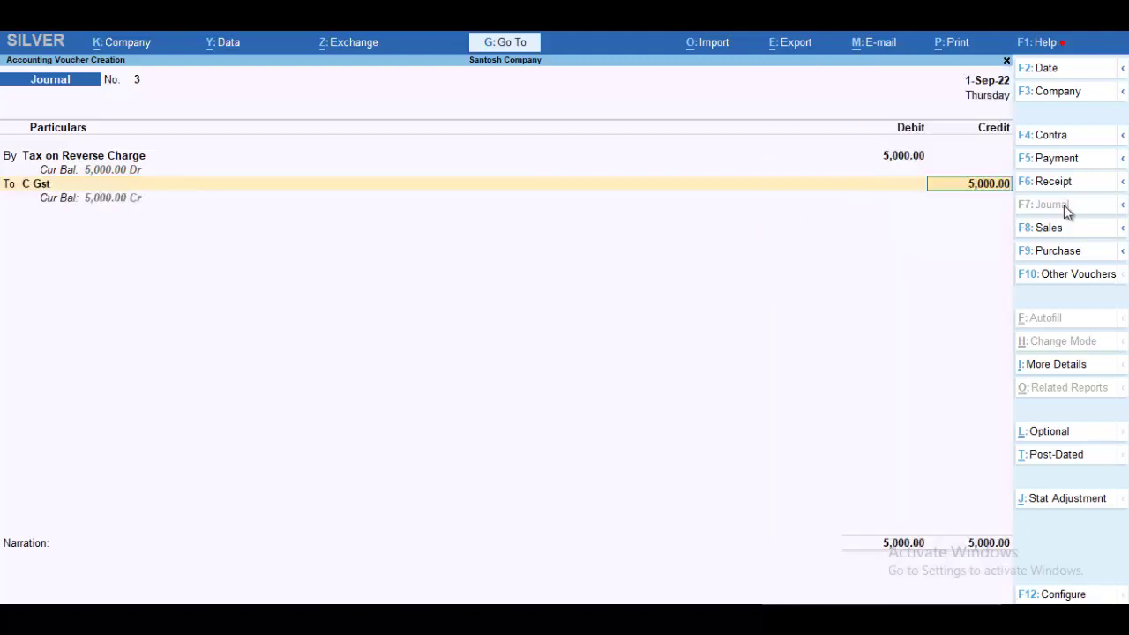
type("2500")
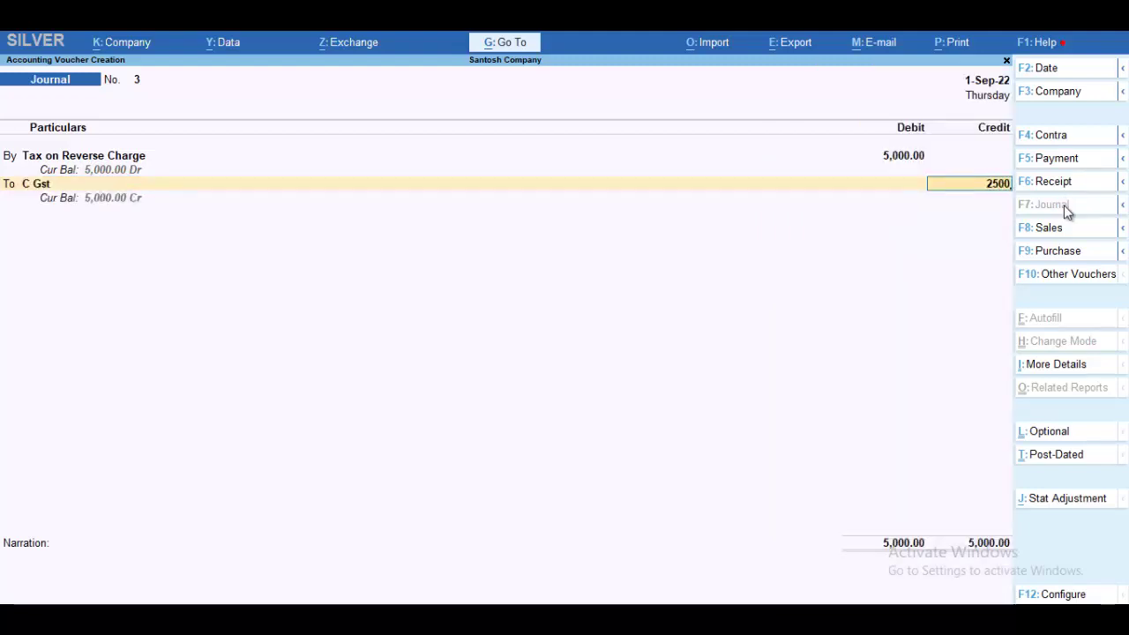
key("Return")
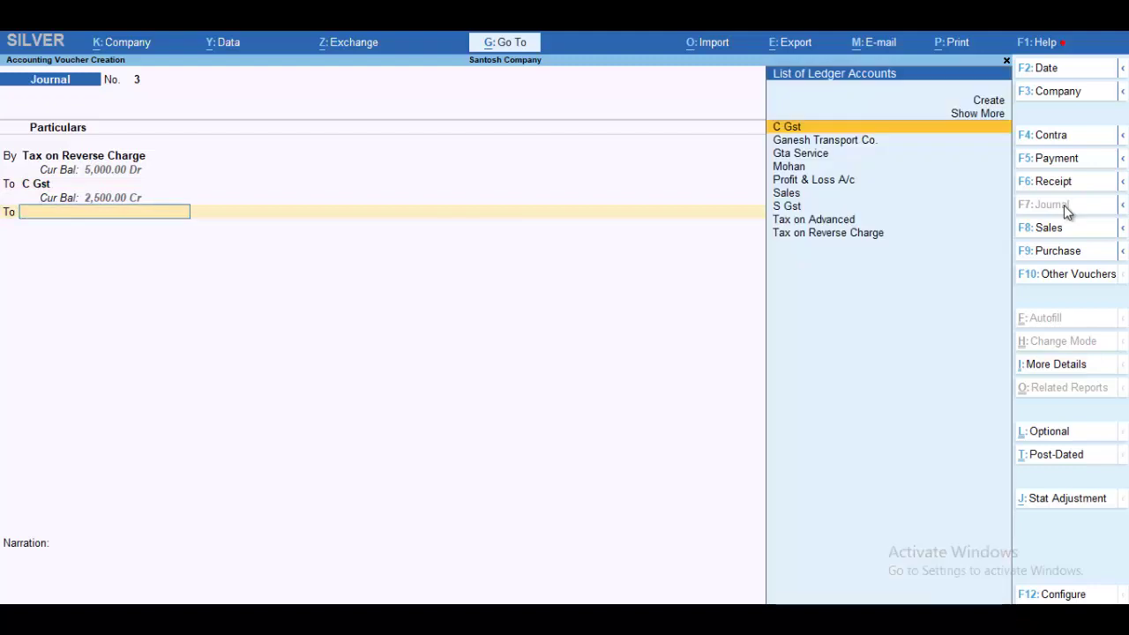
type("S")
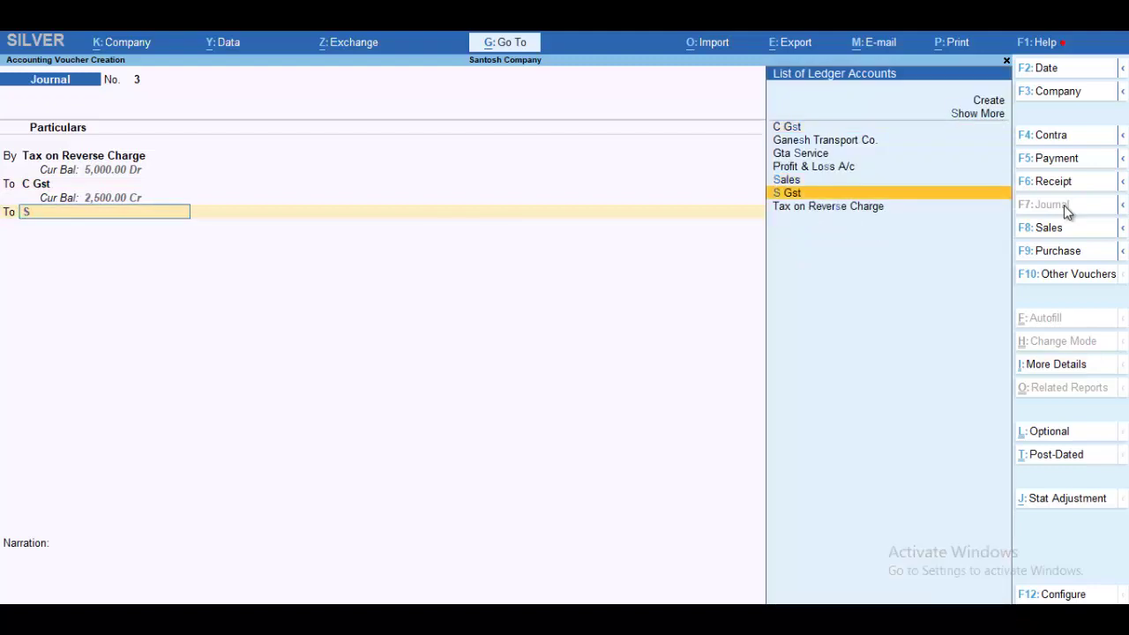
key("Return")
key("Return")
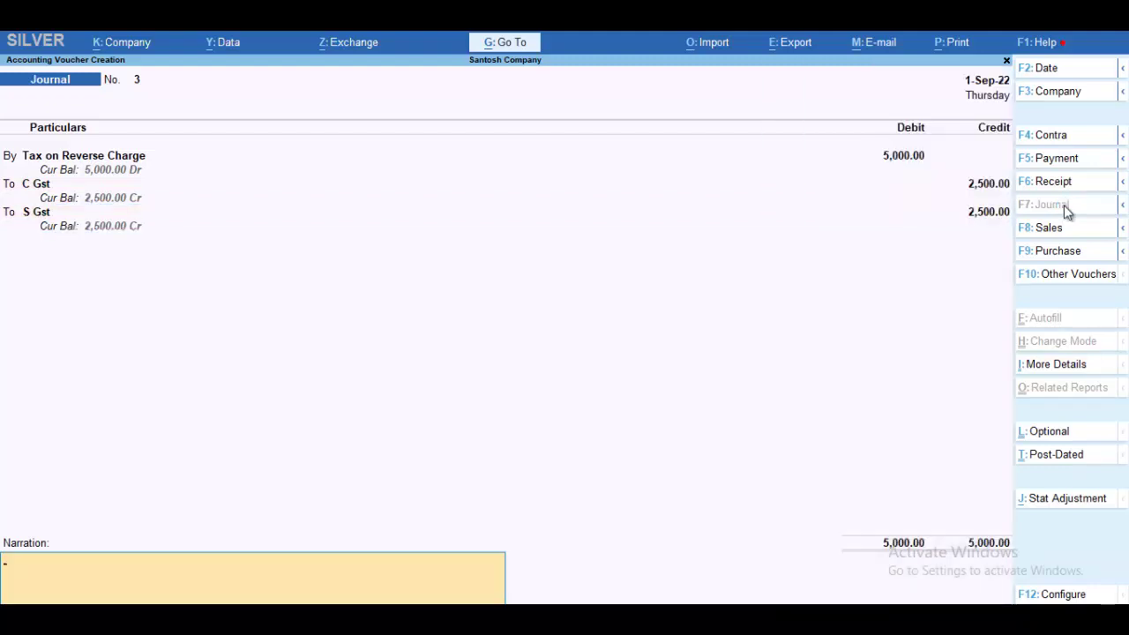
key("Return")
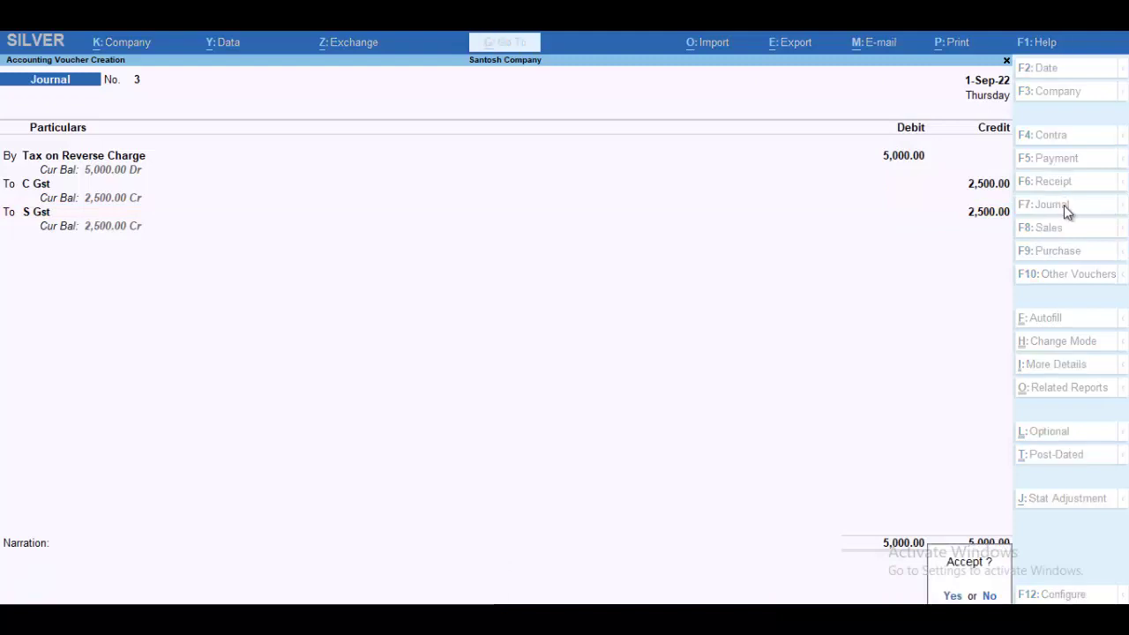
key("Return")
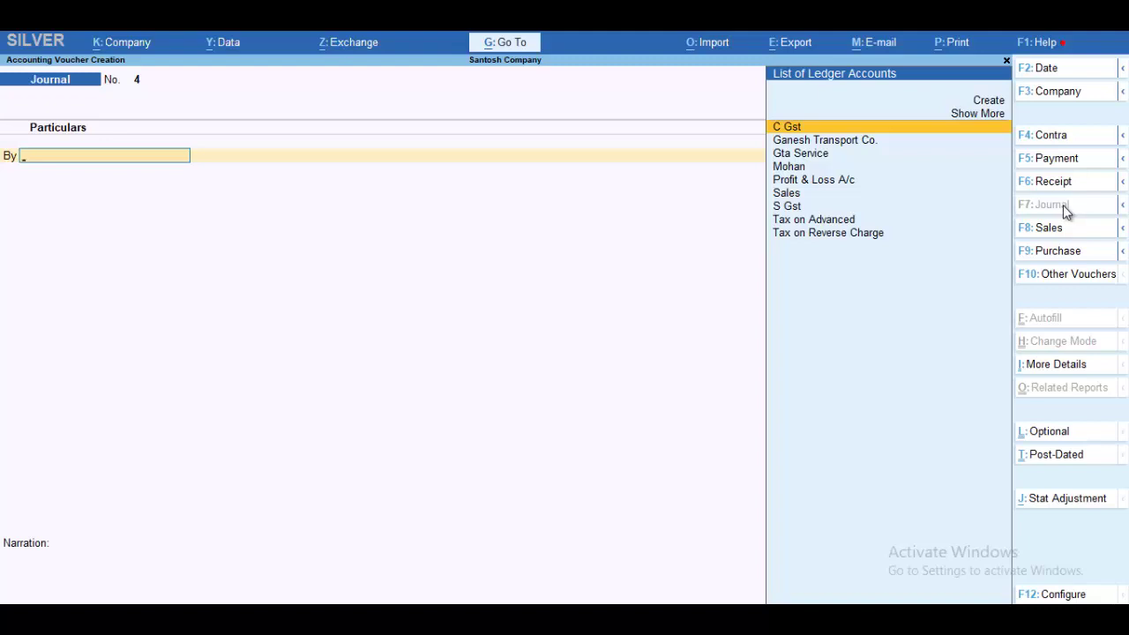
Move the voucher date to 2-Sep-22 and switch to a payment voucher, leaving its GST stat adjustment unset.
left_click(1070, 75)
key("Return")
key("F5")
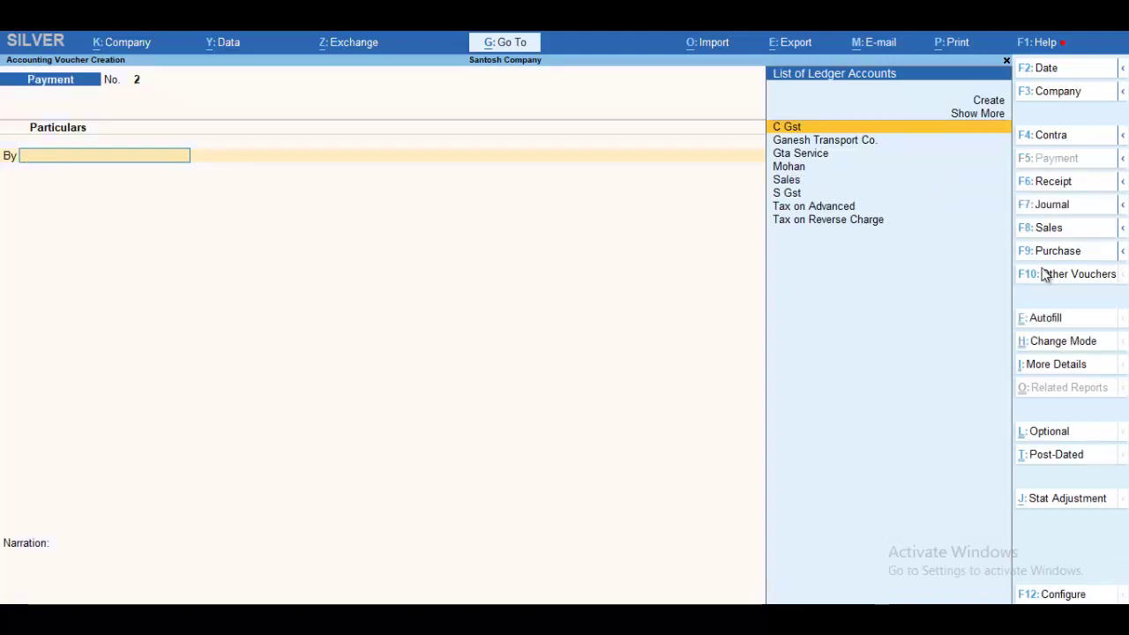
left_click(1055, 502)
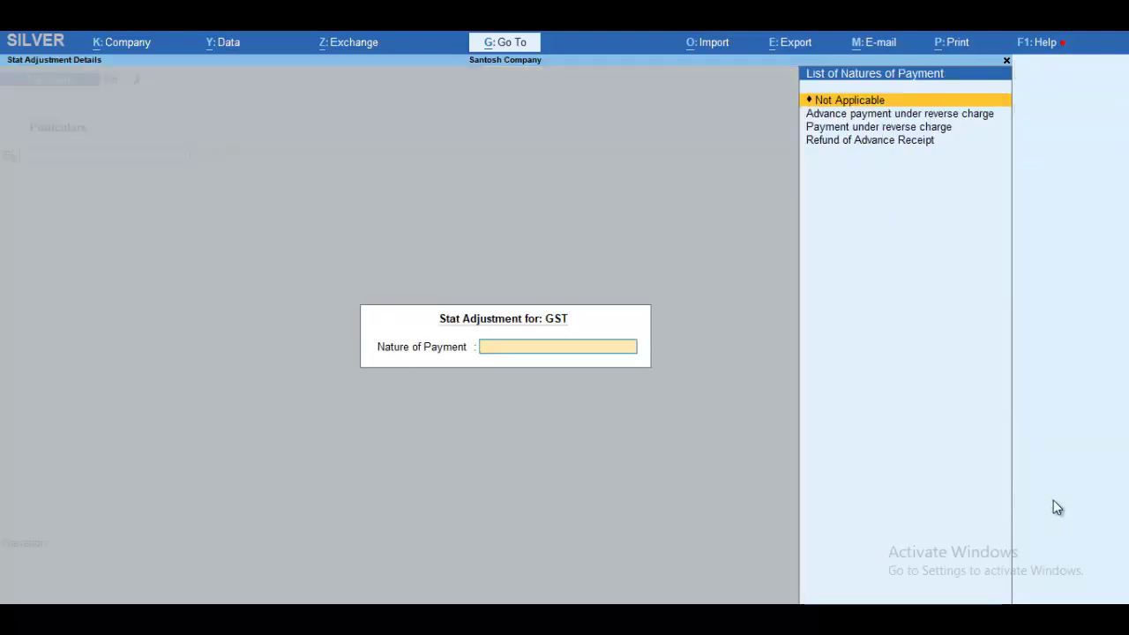
key("Escape")
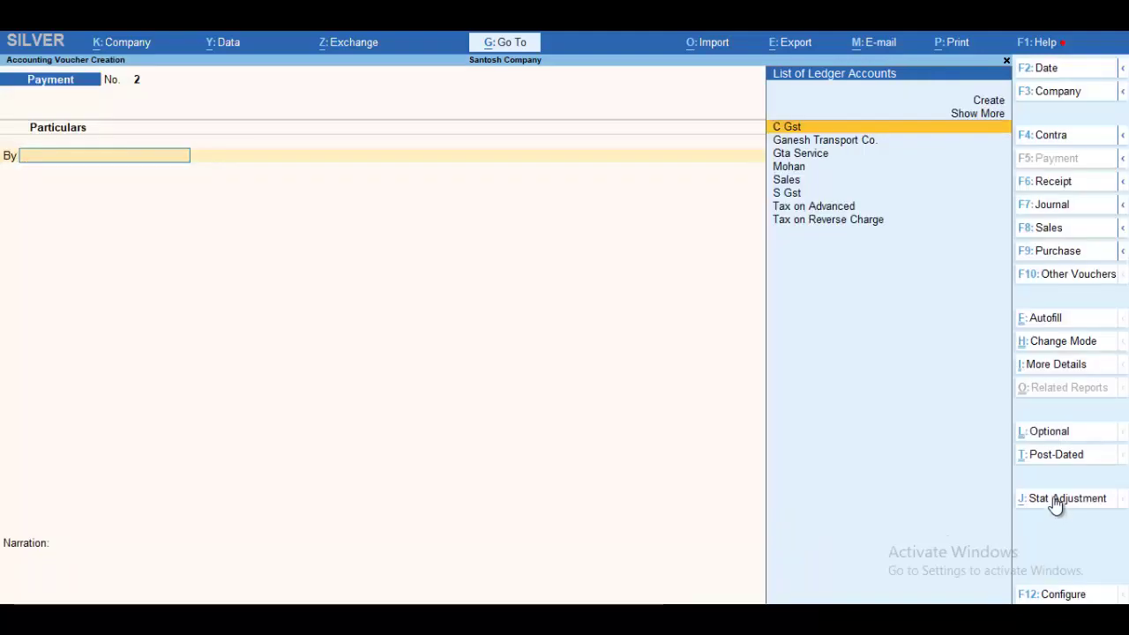
Autofill the payment voucher as a GST Stat Payment of type Regular for the period 1-Jul-22 to 1-Sep-22.
left_click(1057, 324)
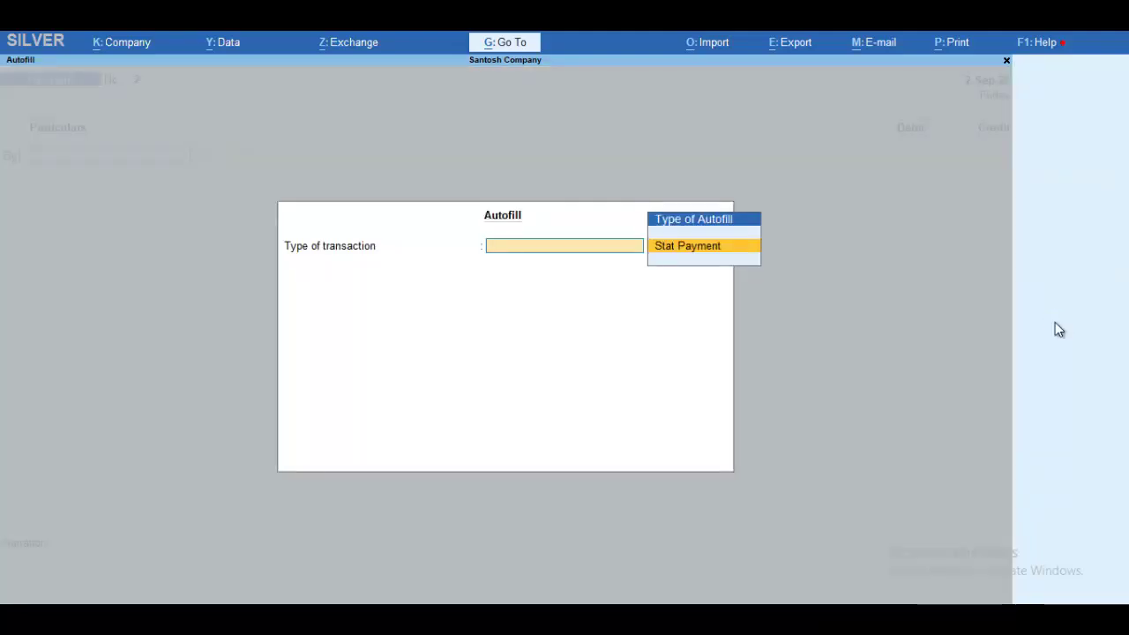
key("Return")
key("Return")
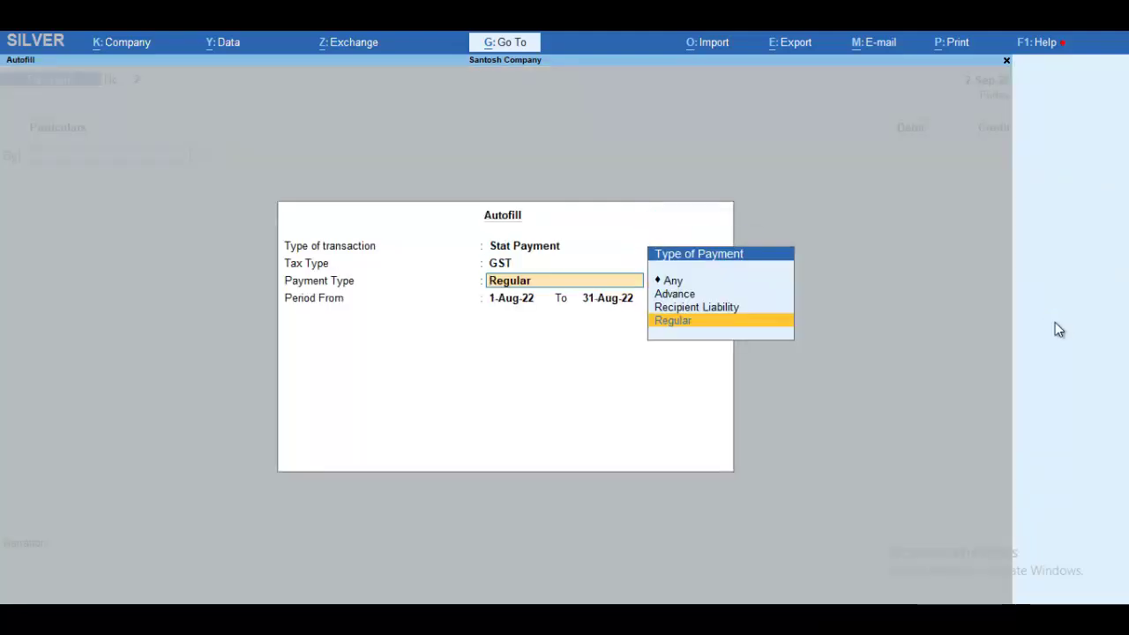
key("Return")
type("1")
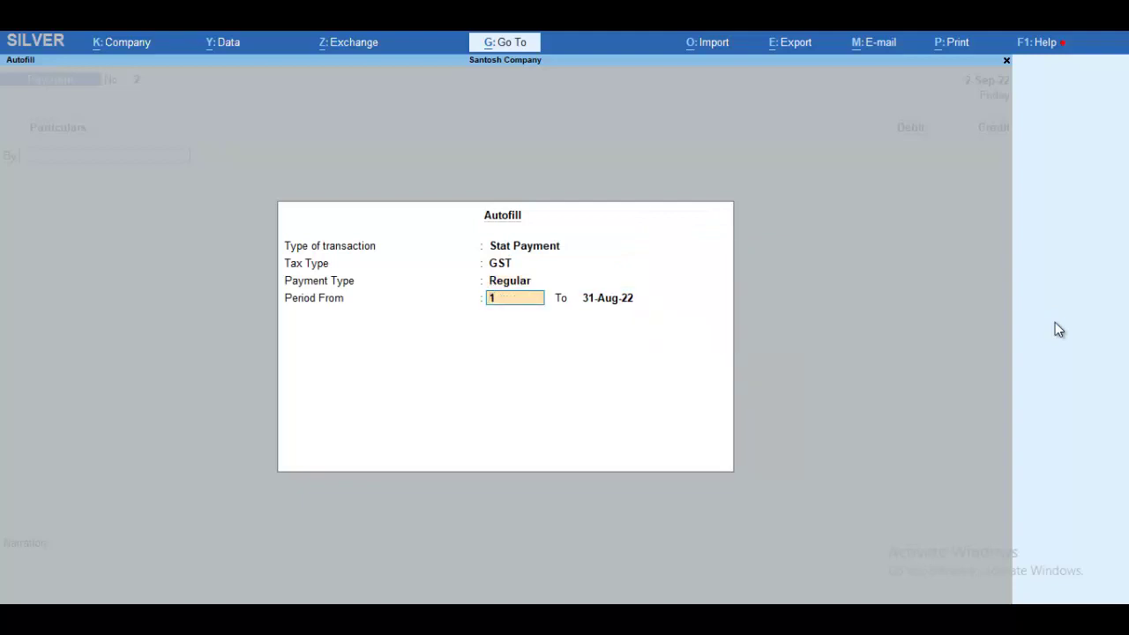
type("-7")
key("Return")
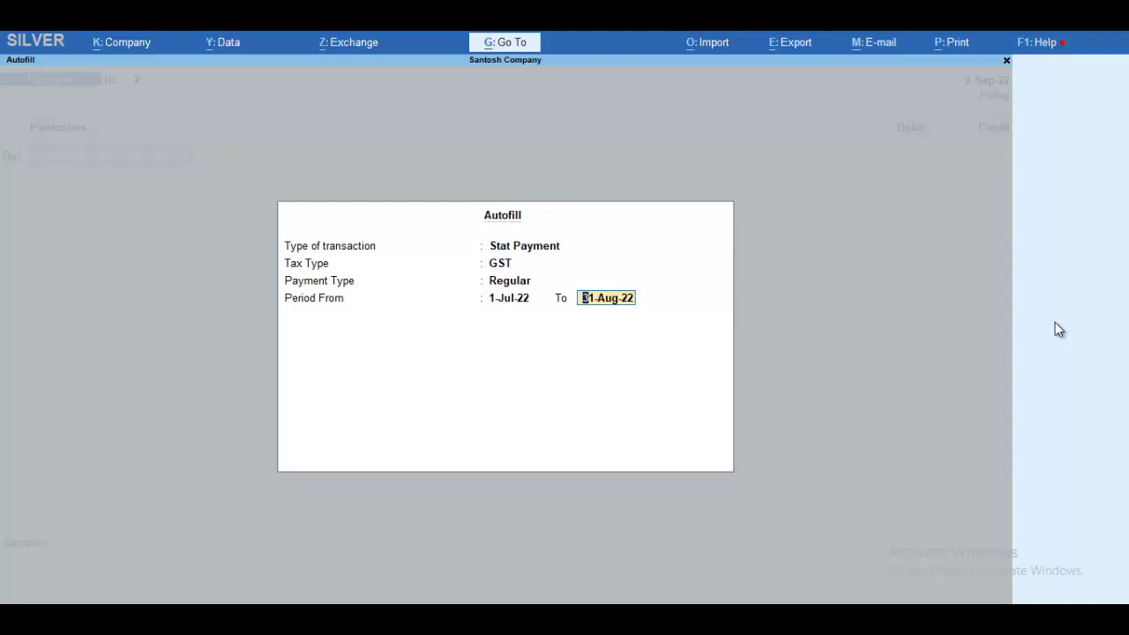
type("1-9")
key("Return")
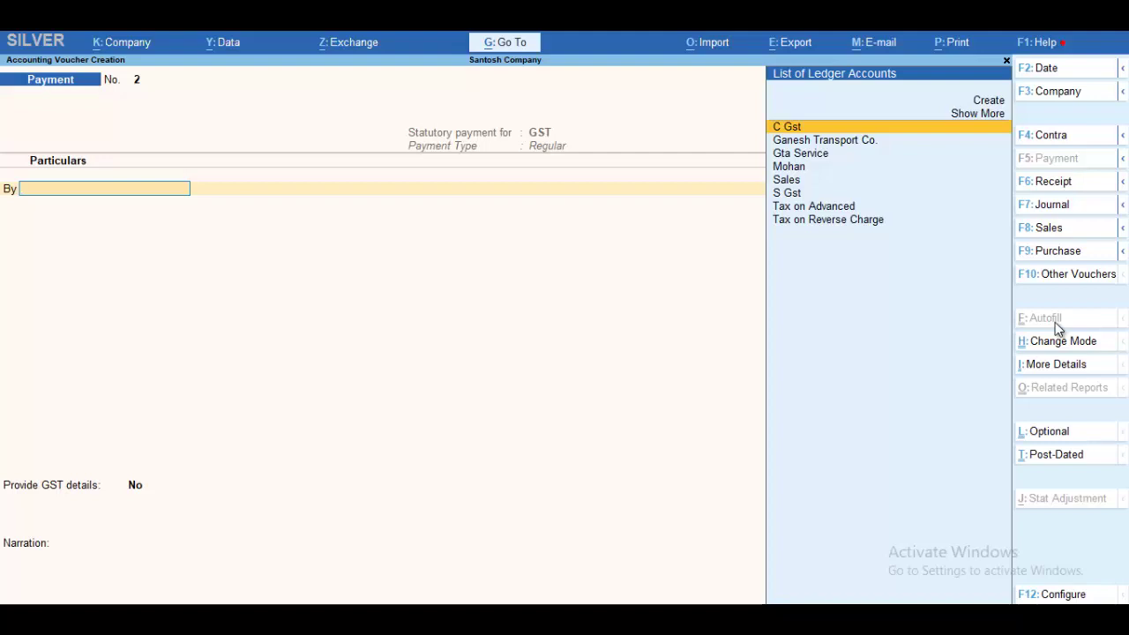
Debit the C Gst ledger with 2500 in the GST payment voucher.
key("Return")
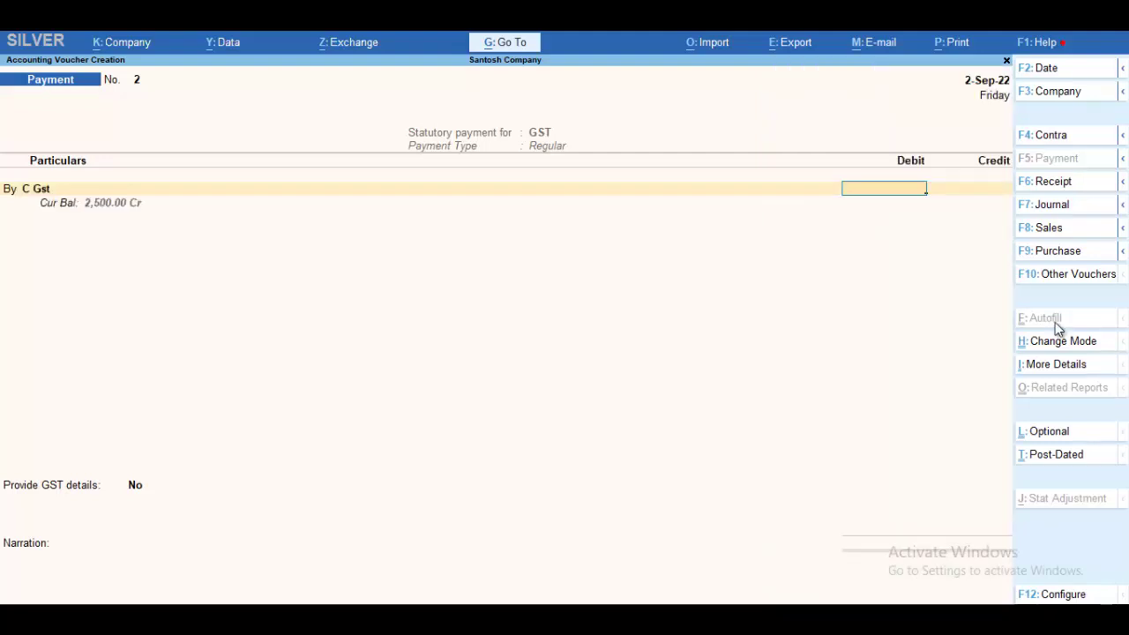
type("25")
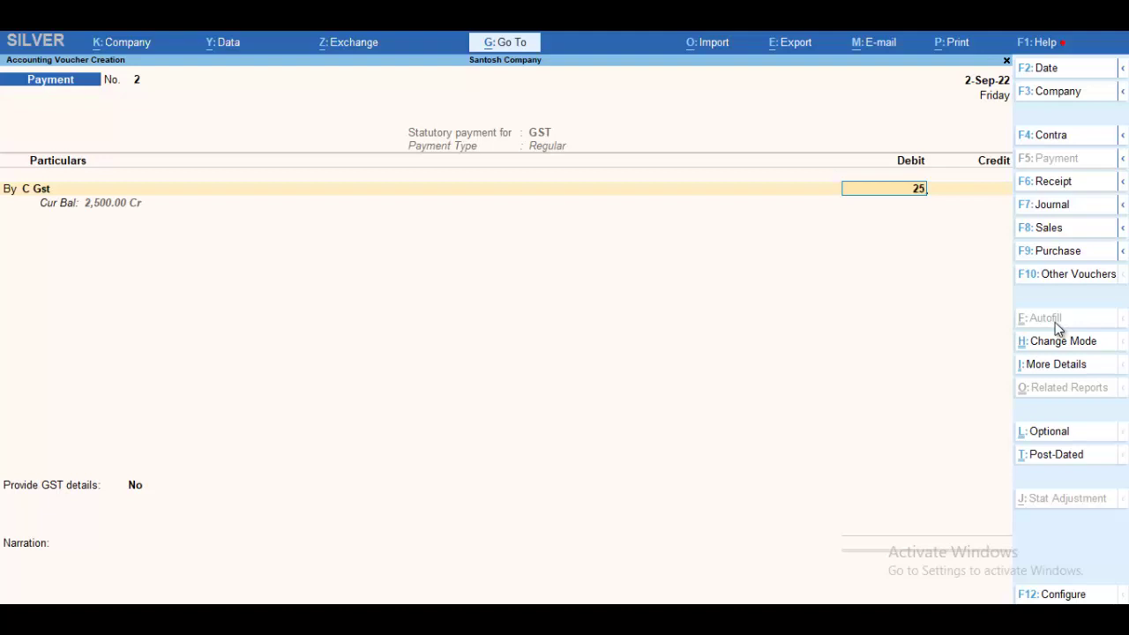
type("00")
key("Return")
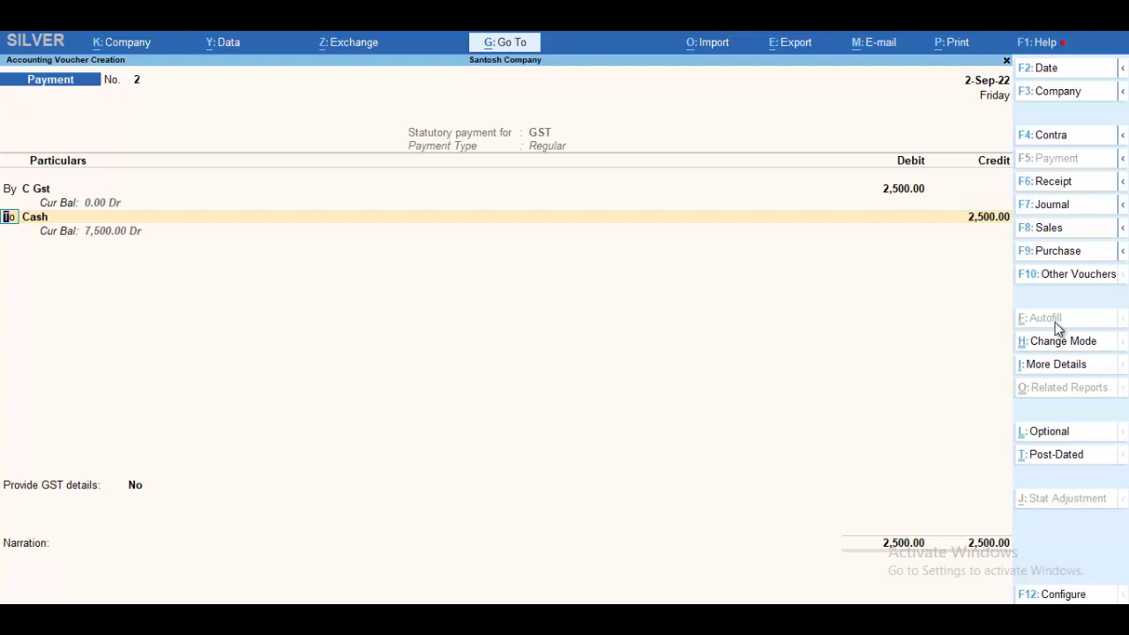
Make the second line a debit and debit the S Gst ledger with 2500.
type("b")
key("Return")
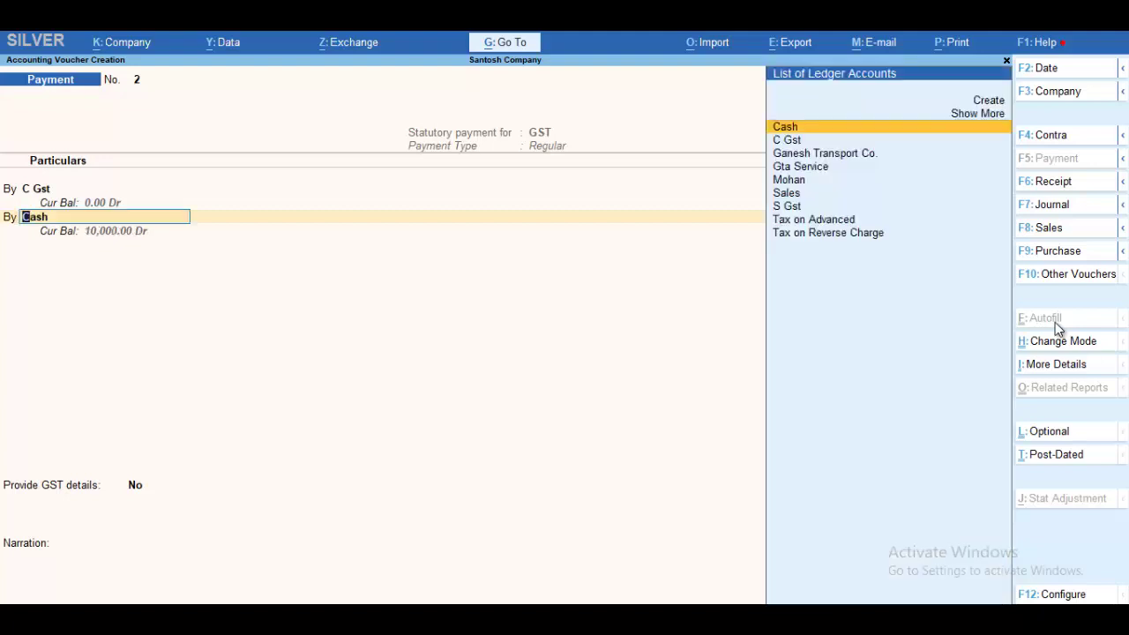
type("S")
key("Down")
key("Down")
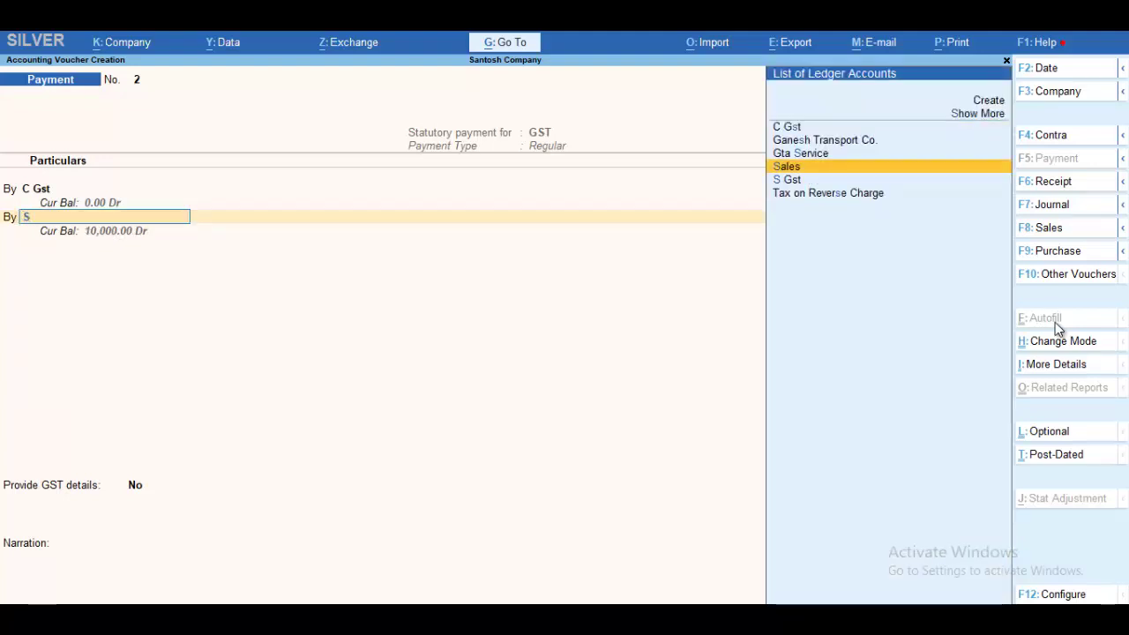
key("Return")
type("2")
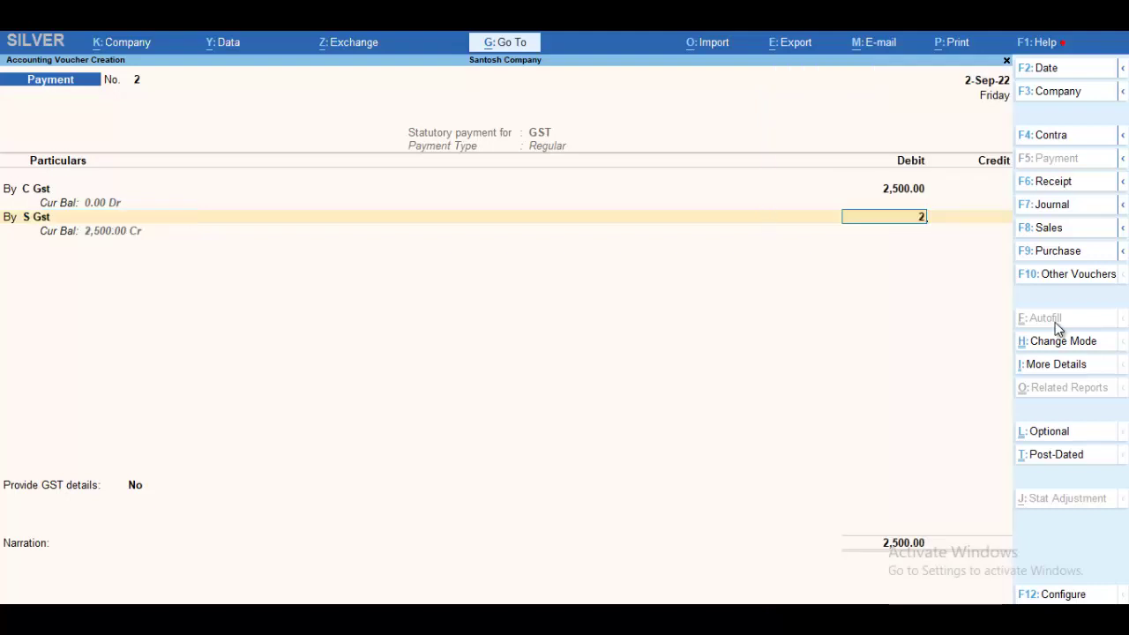
type("500")
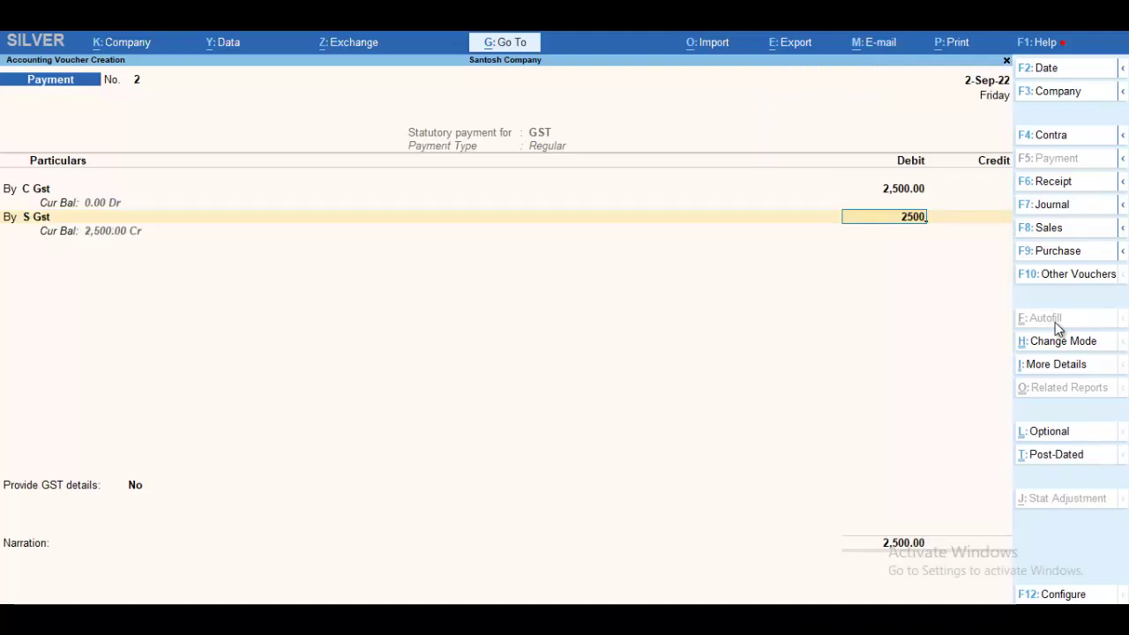
key("Return")
Credit Cash with 5,000, keep GST details at No, and save the payment voucher without a narration.
key("Return")
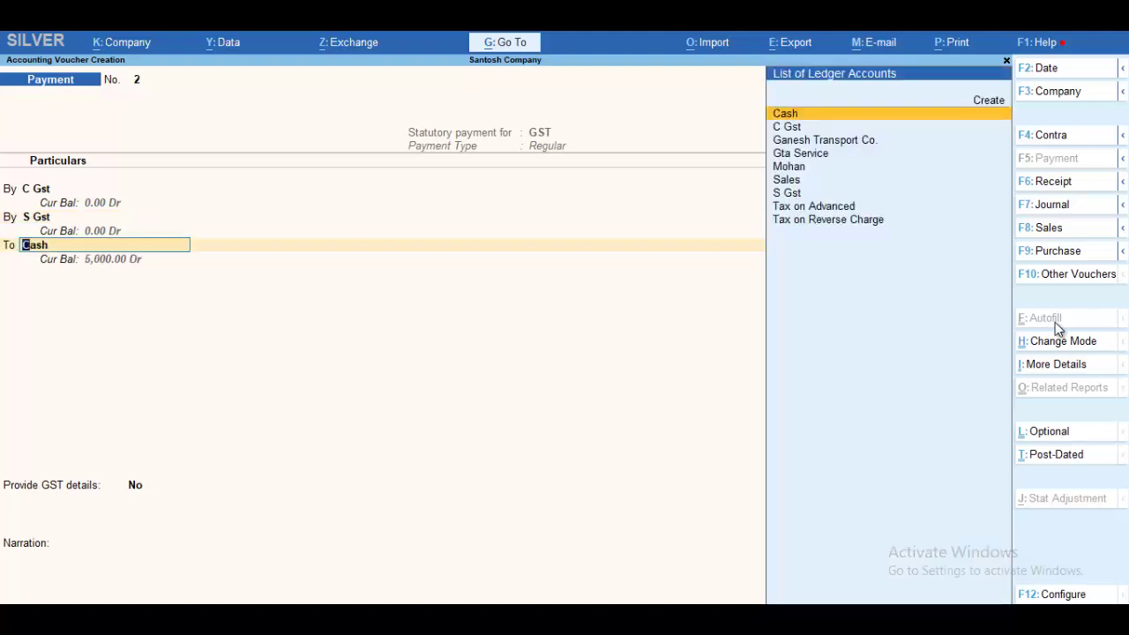
key("Return")
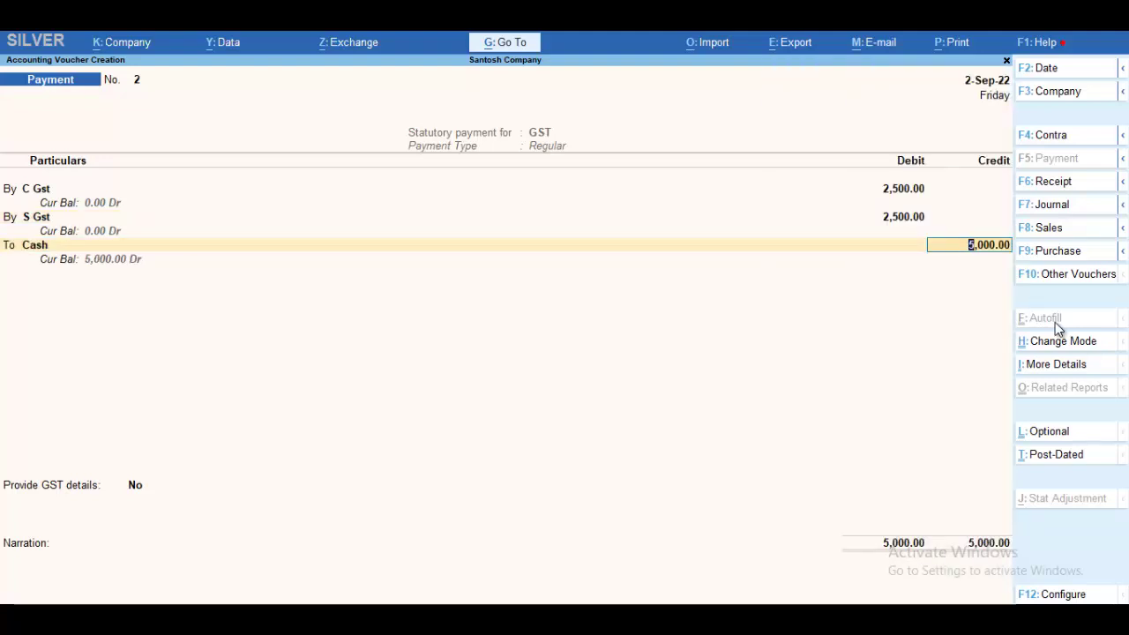
key("BackSpace")
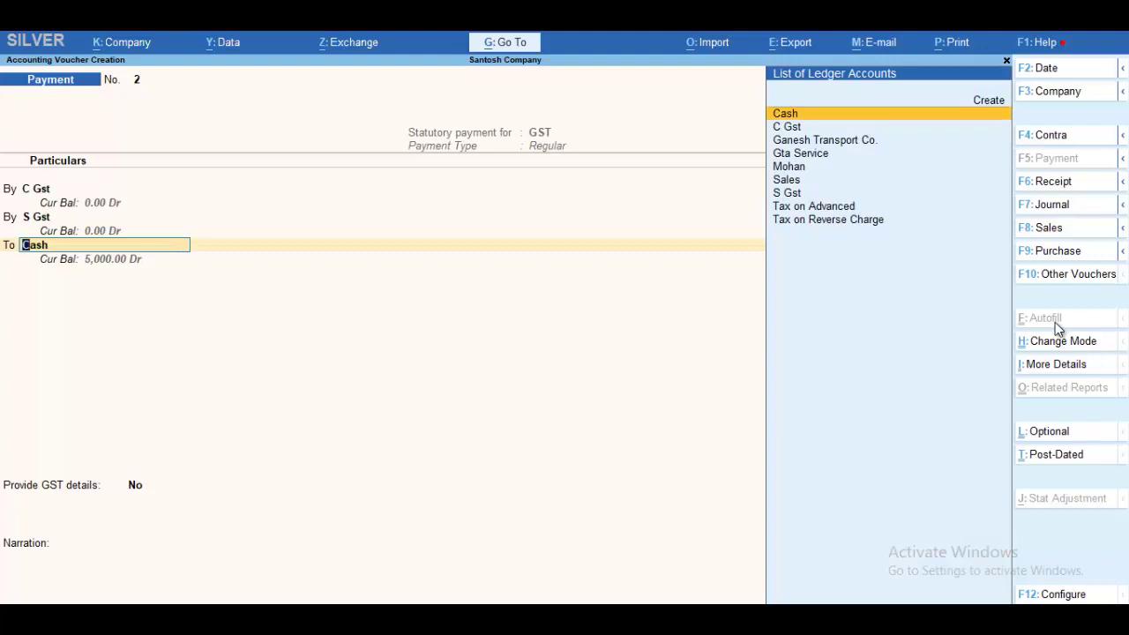
key("Return")
key("Return")
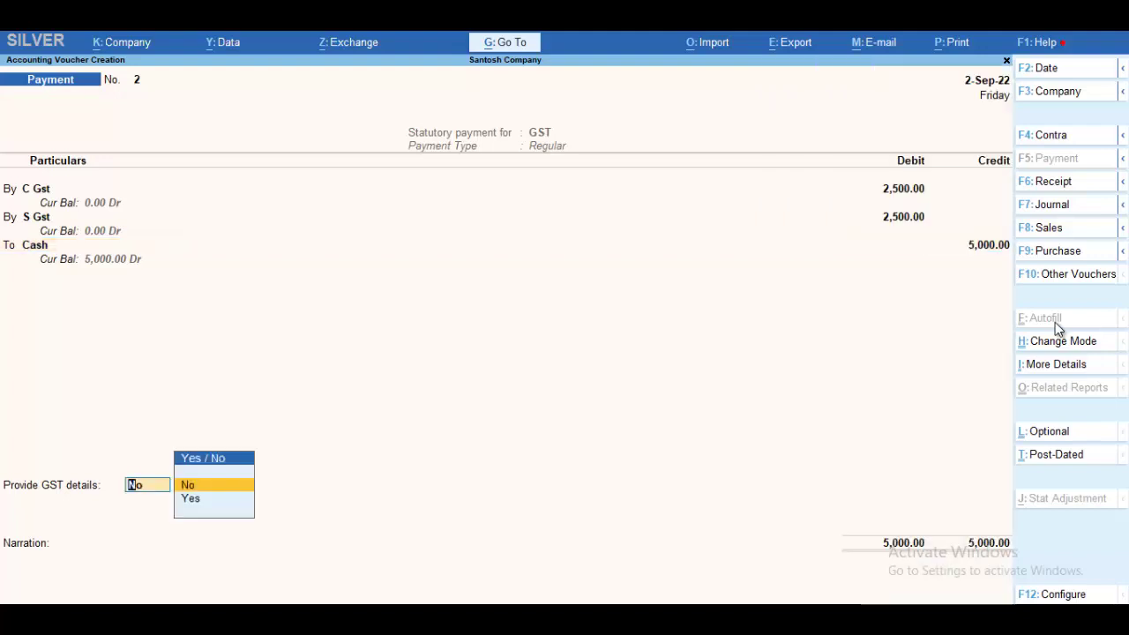
key("Return")
key("Return")
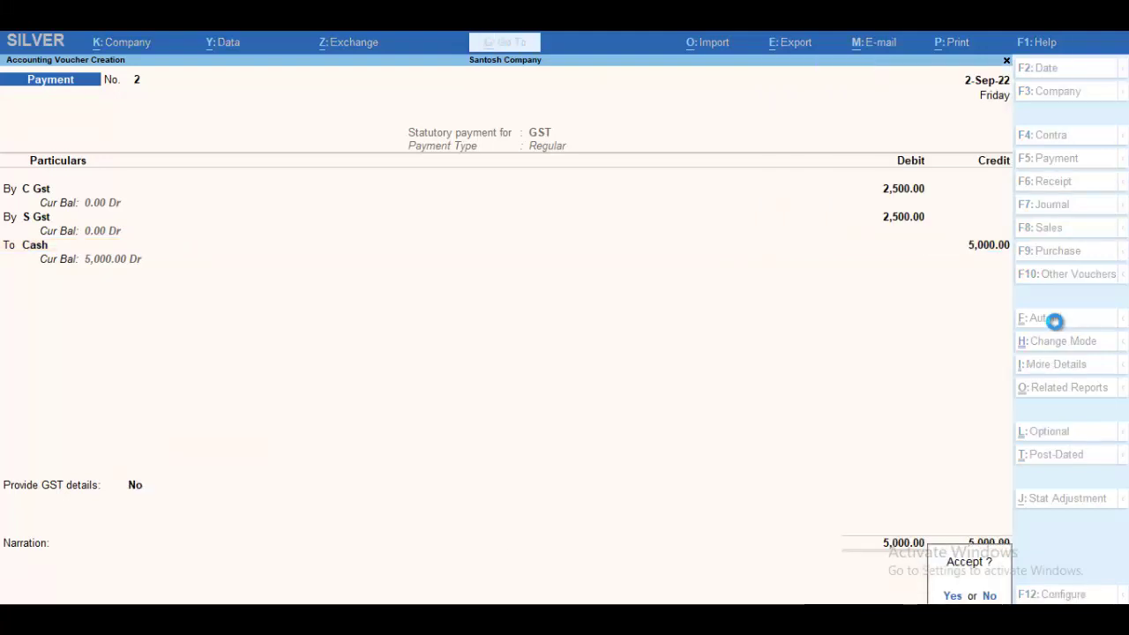
key("Return")
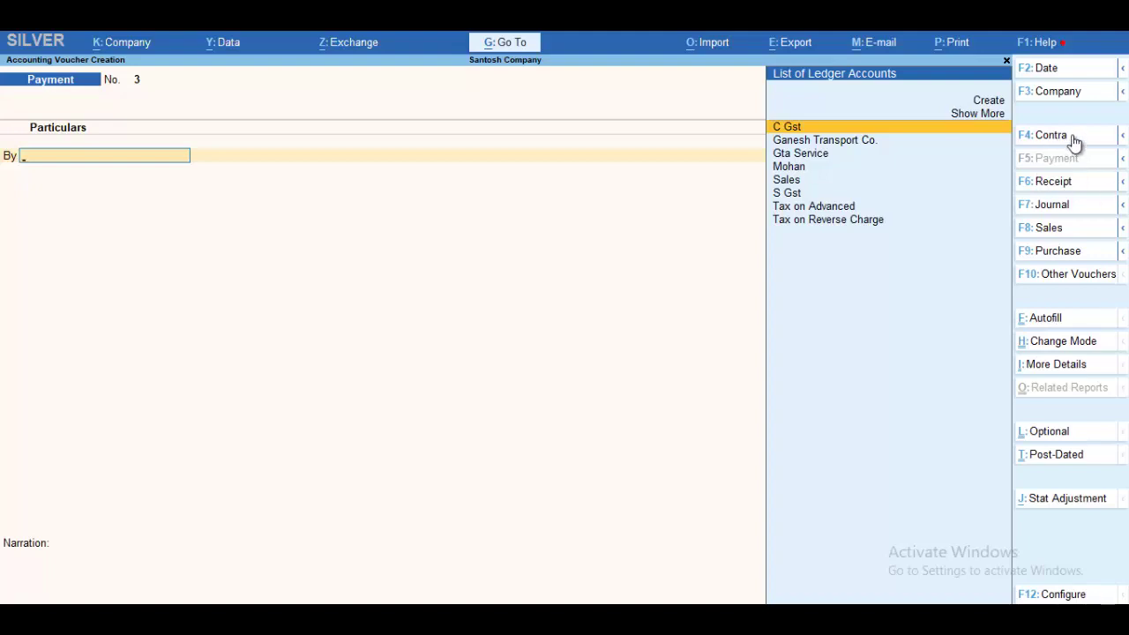
Set the voucher date to 1-Nov-22 and leave the payment voucher's nature of payment as Not Applicable.
left_click(1046, 69)
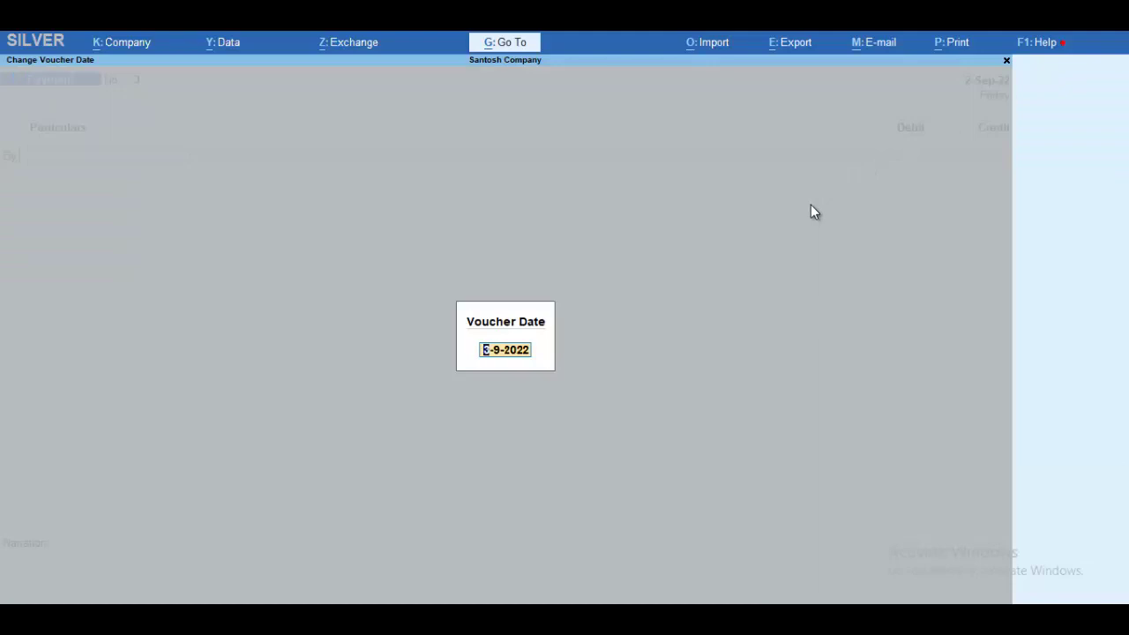
type("10")
key("BackSpace")
type("-")
type("11")
left_click(813, 212)
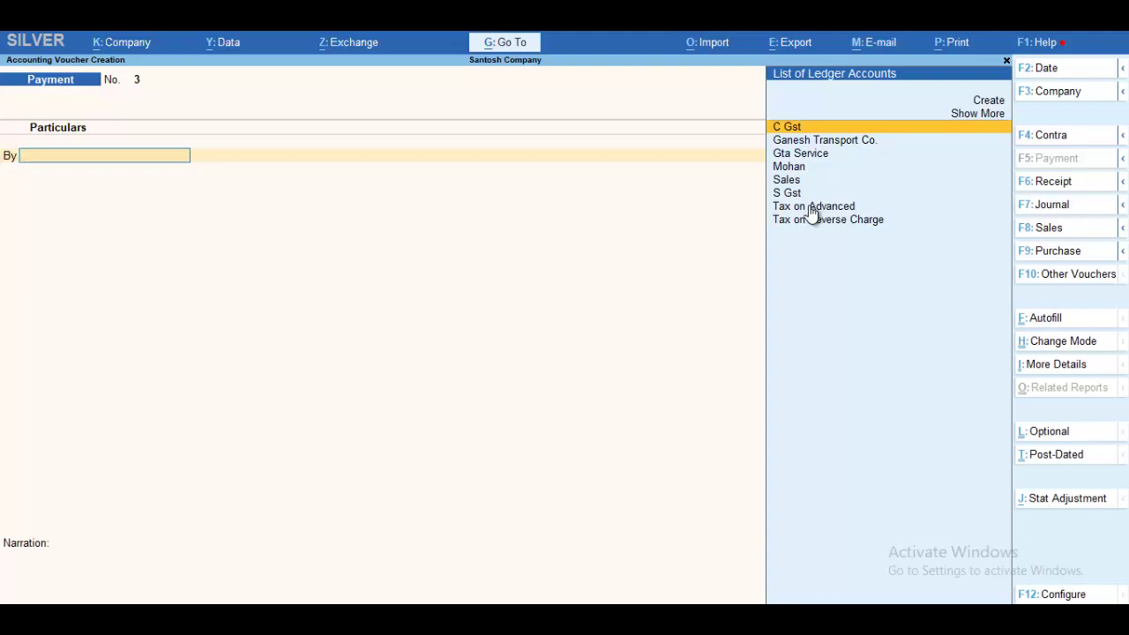
left_click(1086, 508)
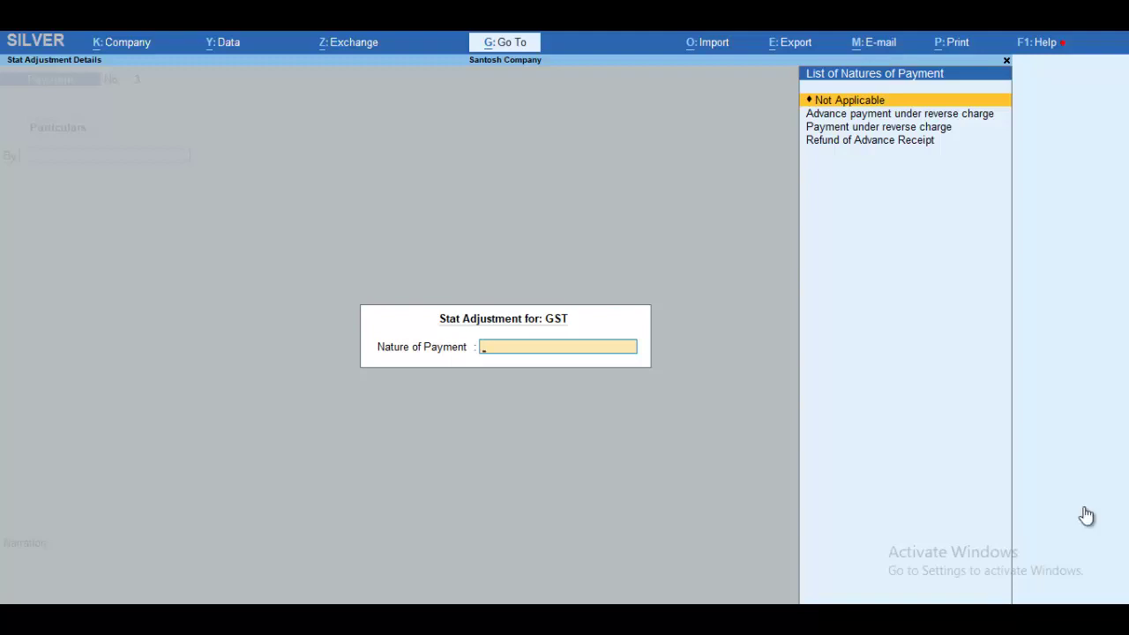
key("Return")
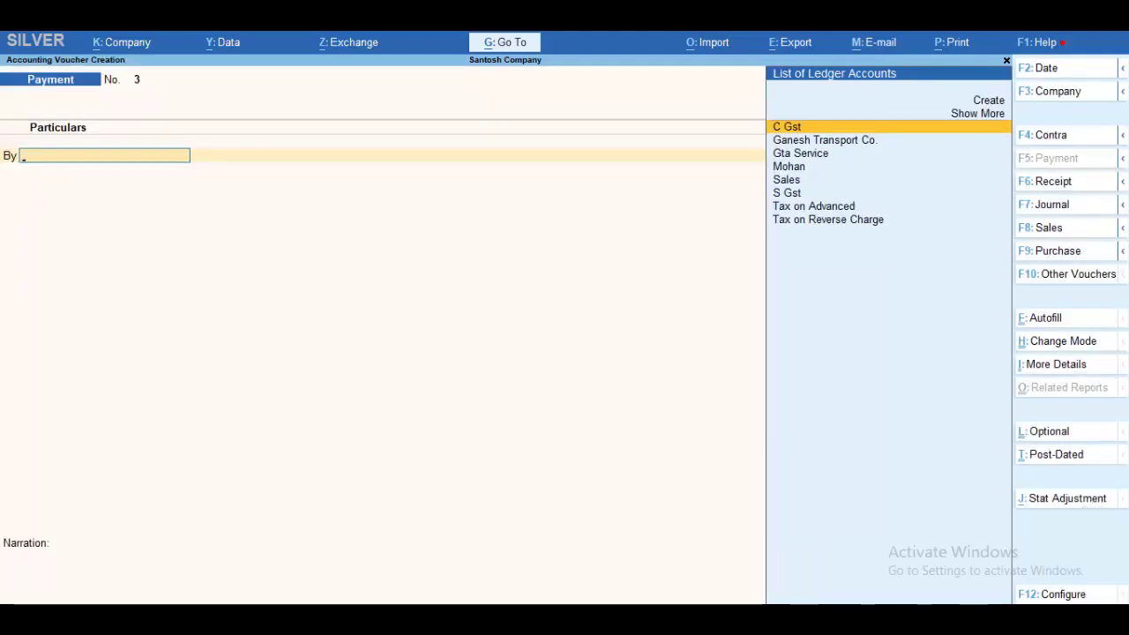
Switch to a journal voucher with a GST stat adjustment for Increase of Input Tax Credit, Purchase under reverse charge.
left_click(1062, 211)
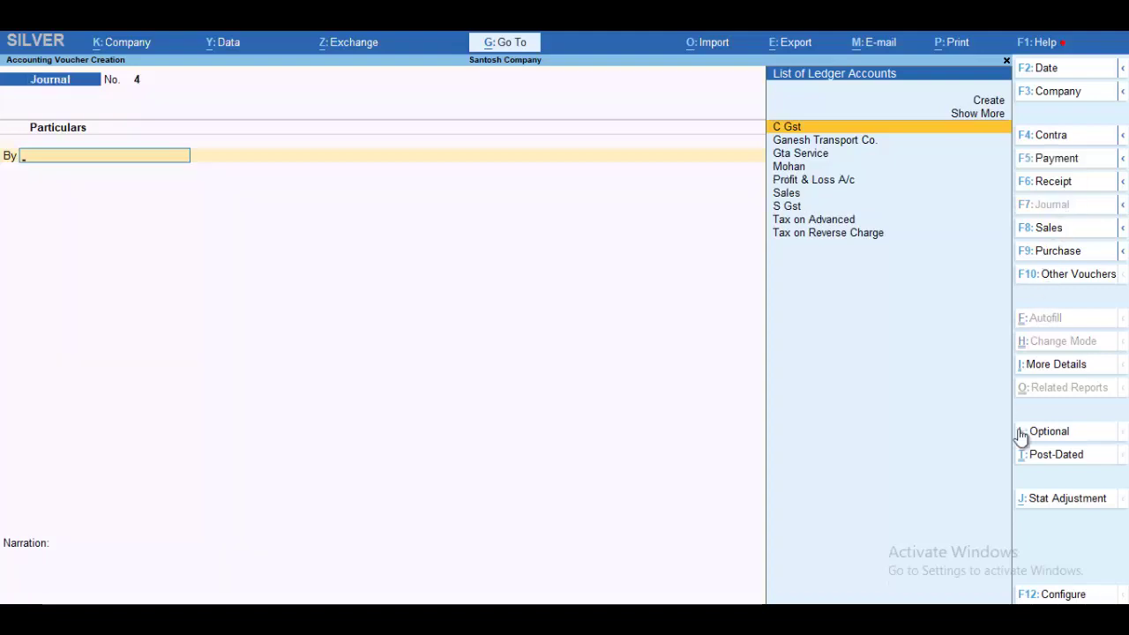
left_click(1046, 504)
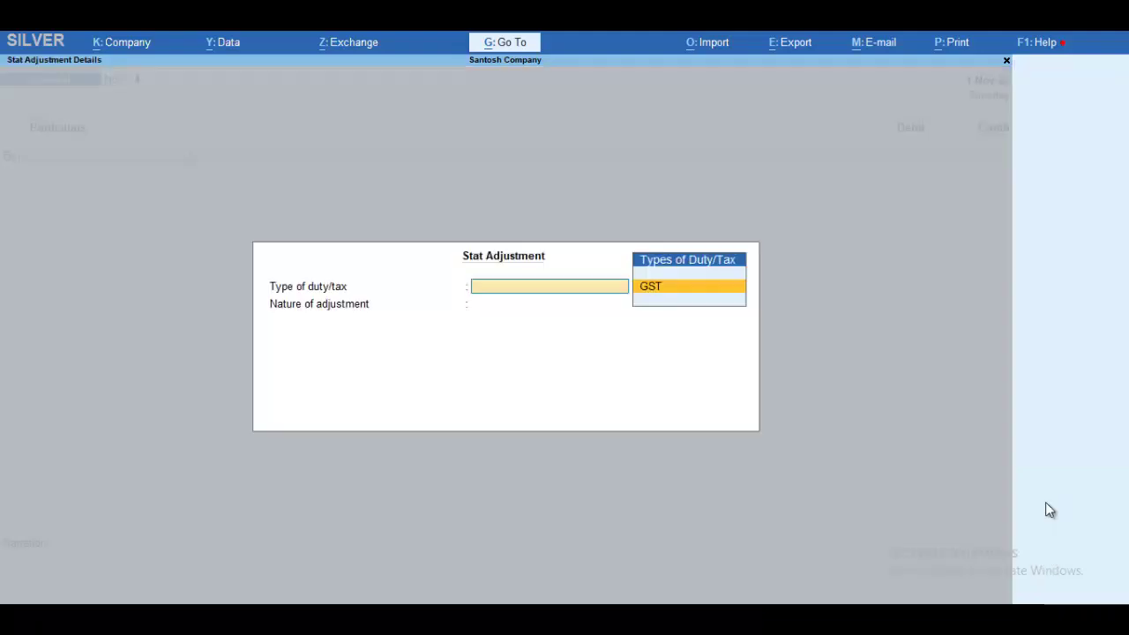
key("Return")
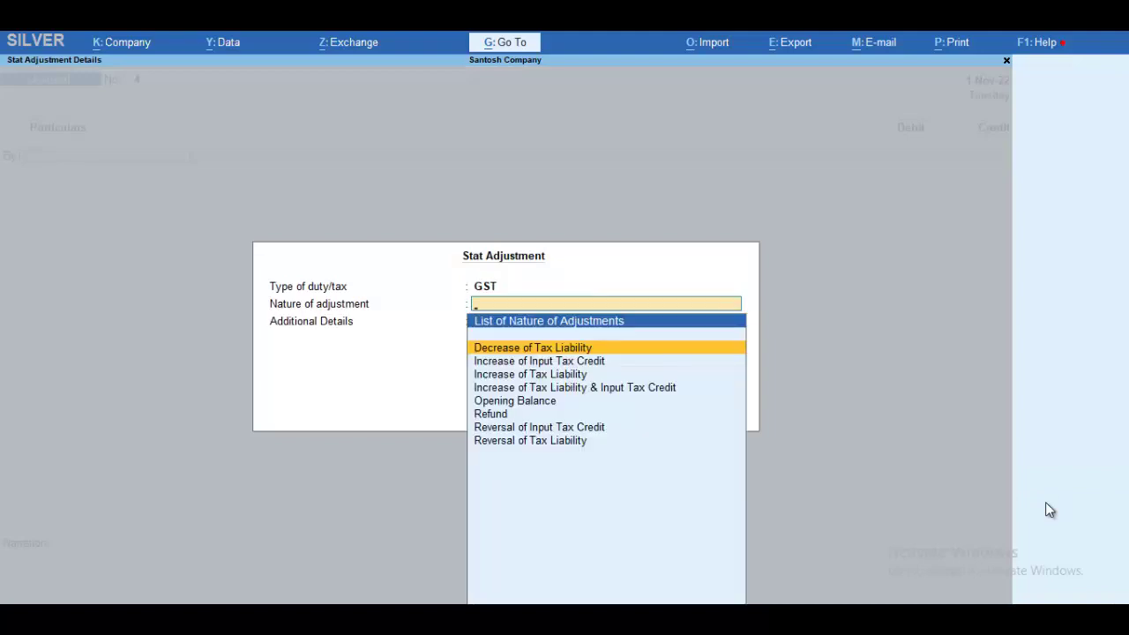
key("Down")
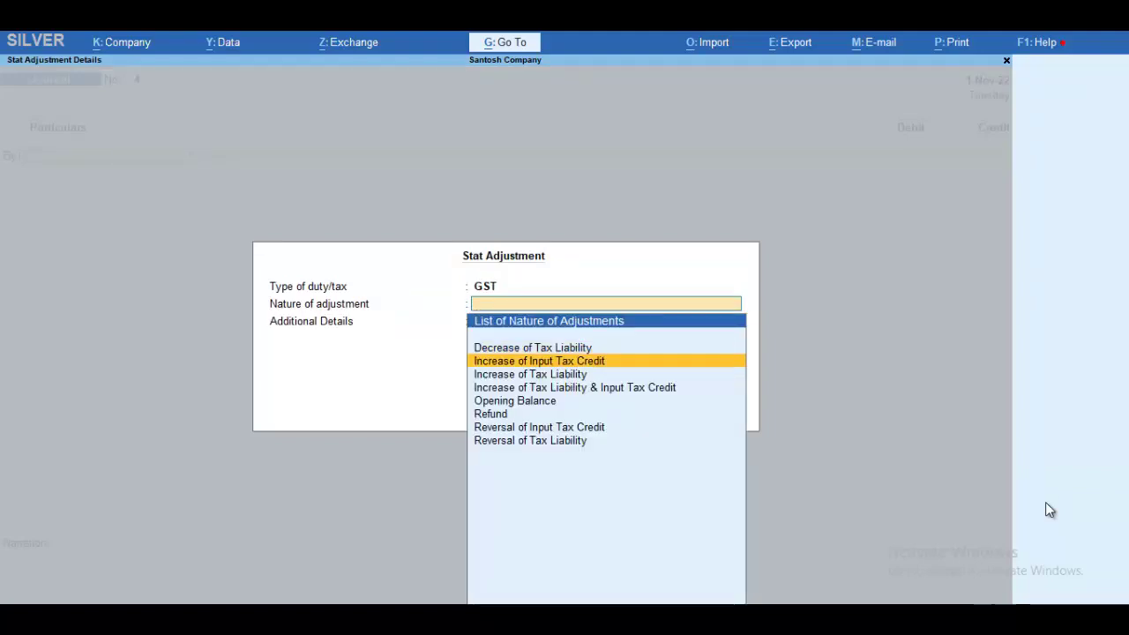
key("Return")
key("Down")
key("Down")
key("Down")
key("Down")
key("Down")
key("Down")
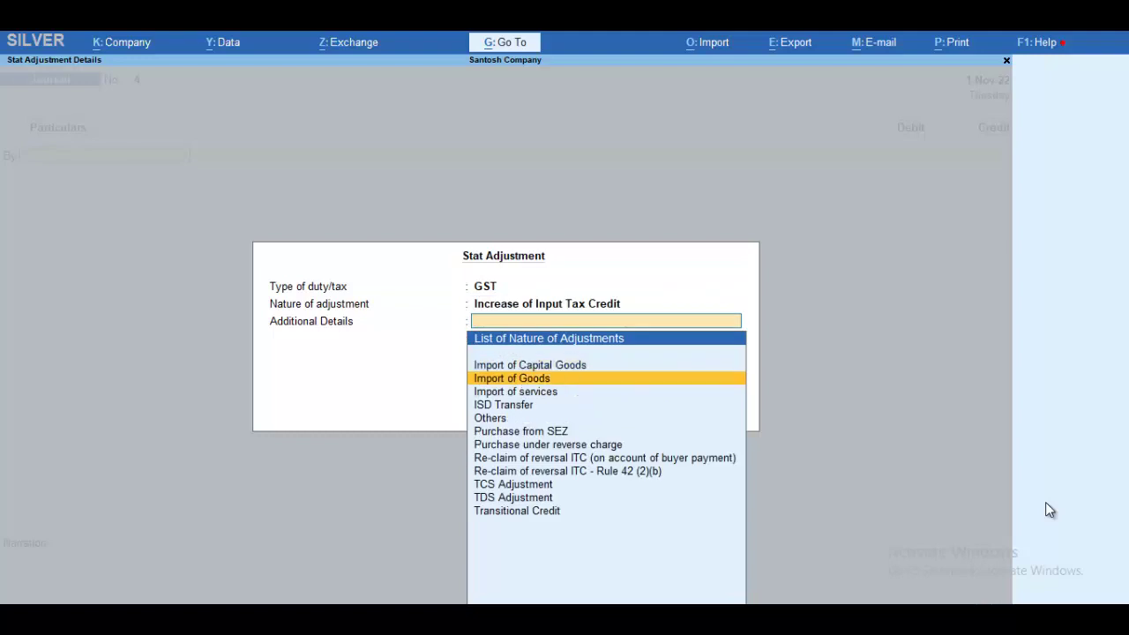
key("Return")
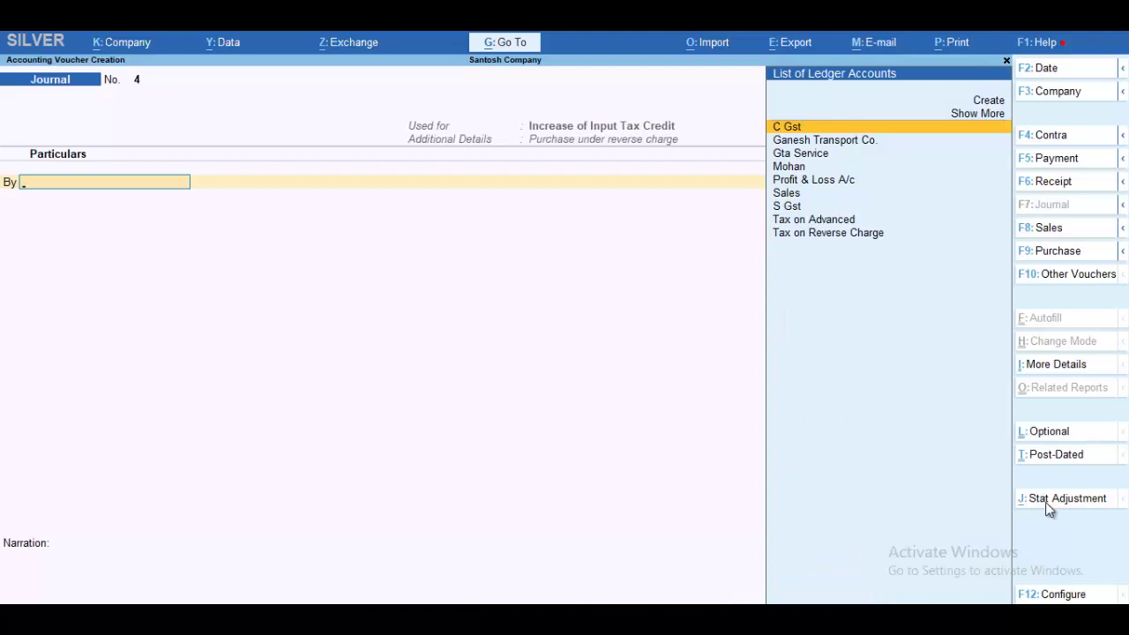
Debit the C Gst ledger with 2500 in the journal, leaving its rate and taxable value unfilled.
key("Return")
key("Return")
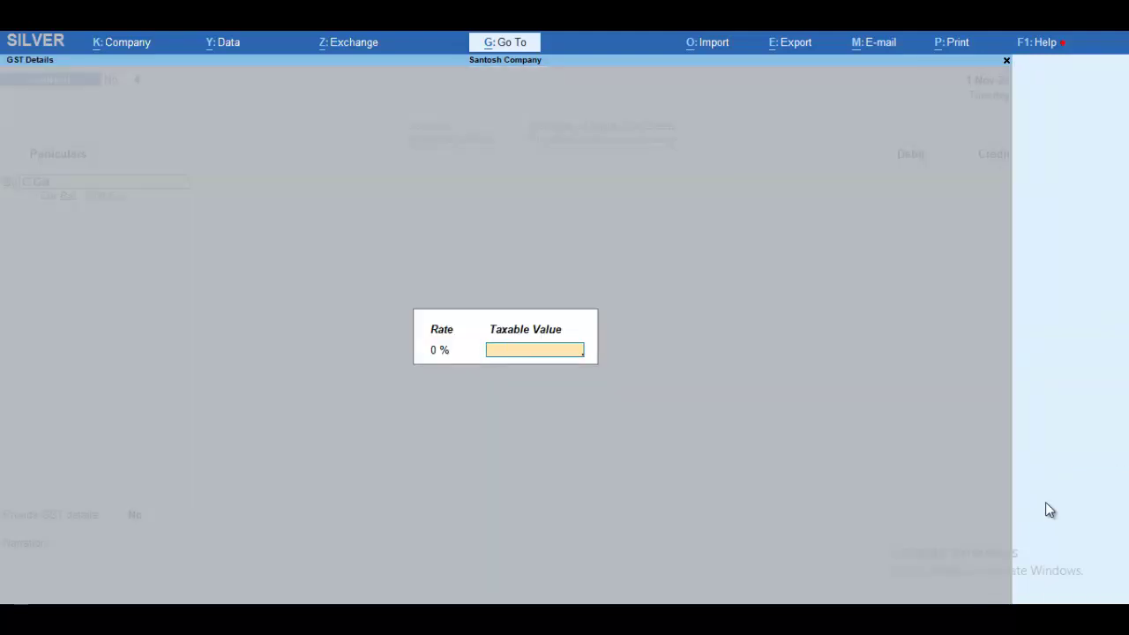
key("Return")
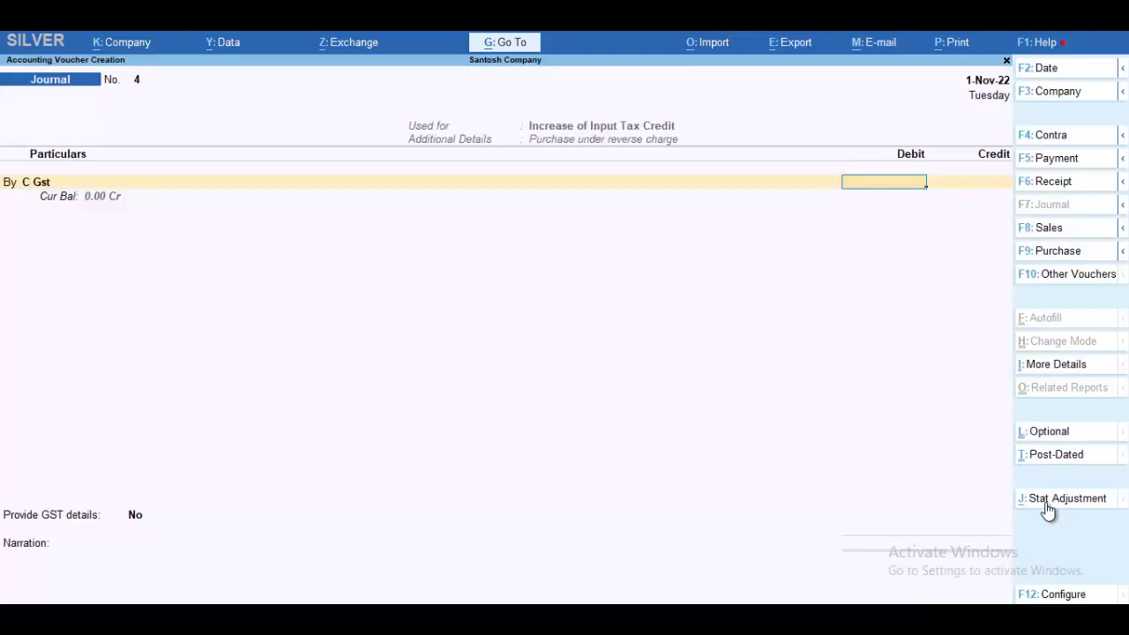
type("2500")
key("Return")
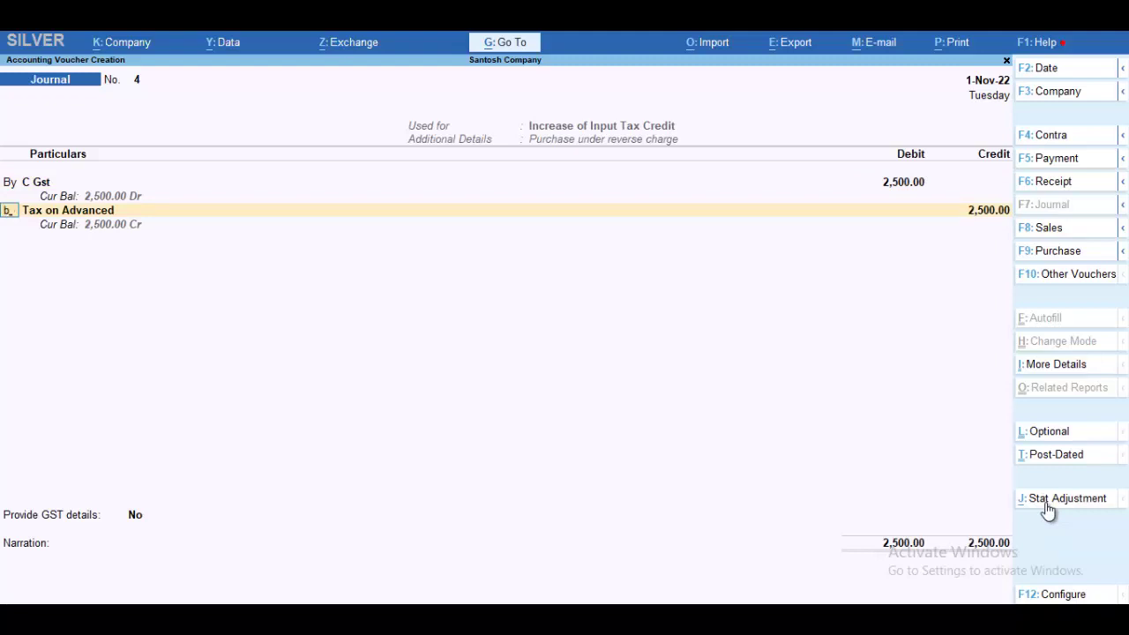
Make the second journal line a debit and debit S Gst with 2500, leaving its GST rate details unfilled.
key("b")
key("Return")
type("S")
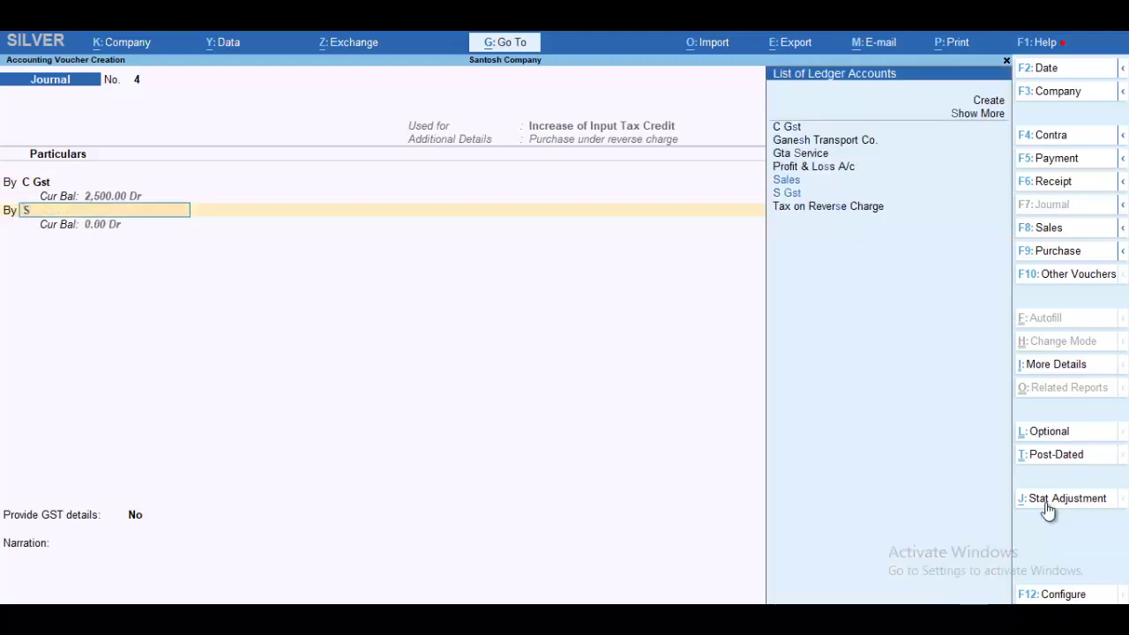
key("Down")
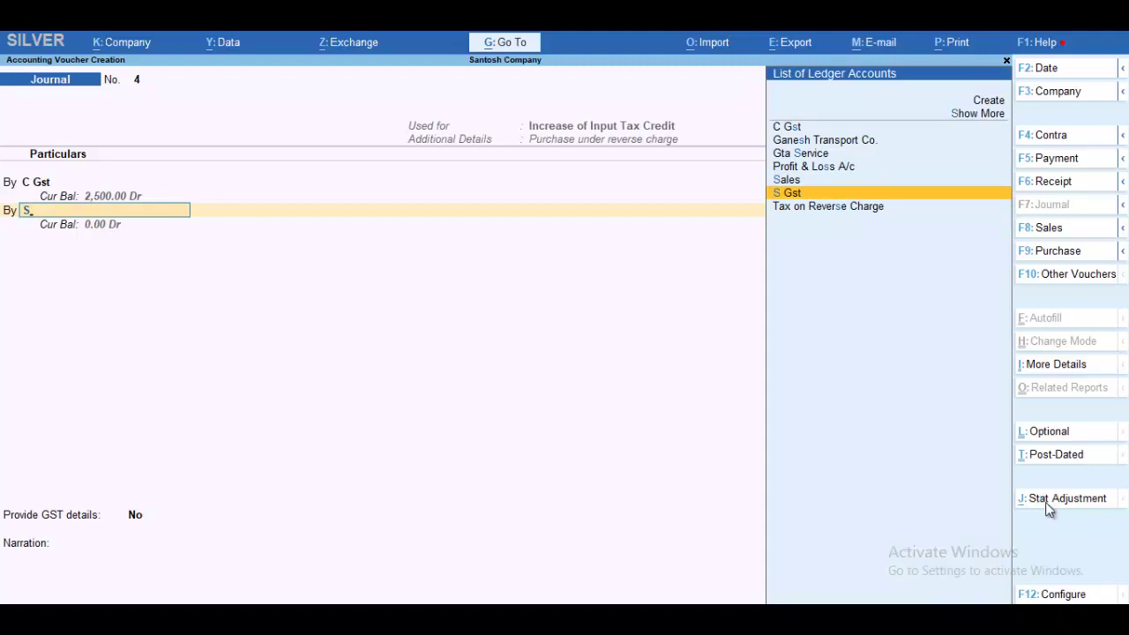
key("Return")
key("Return")
key("Return")
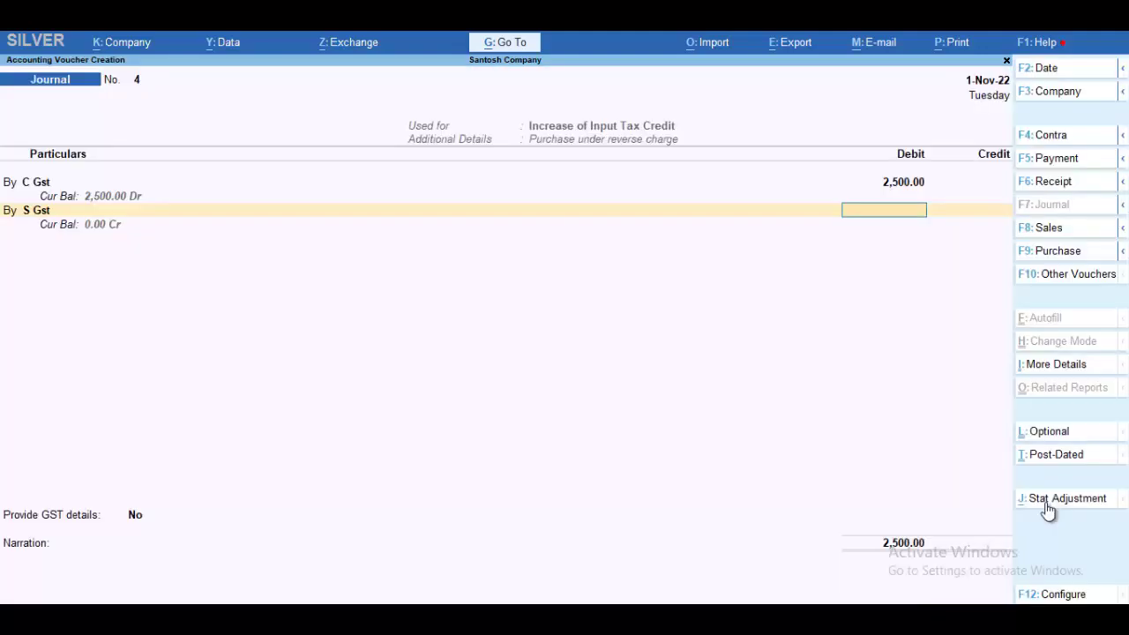
type("2500")
key("Return")
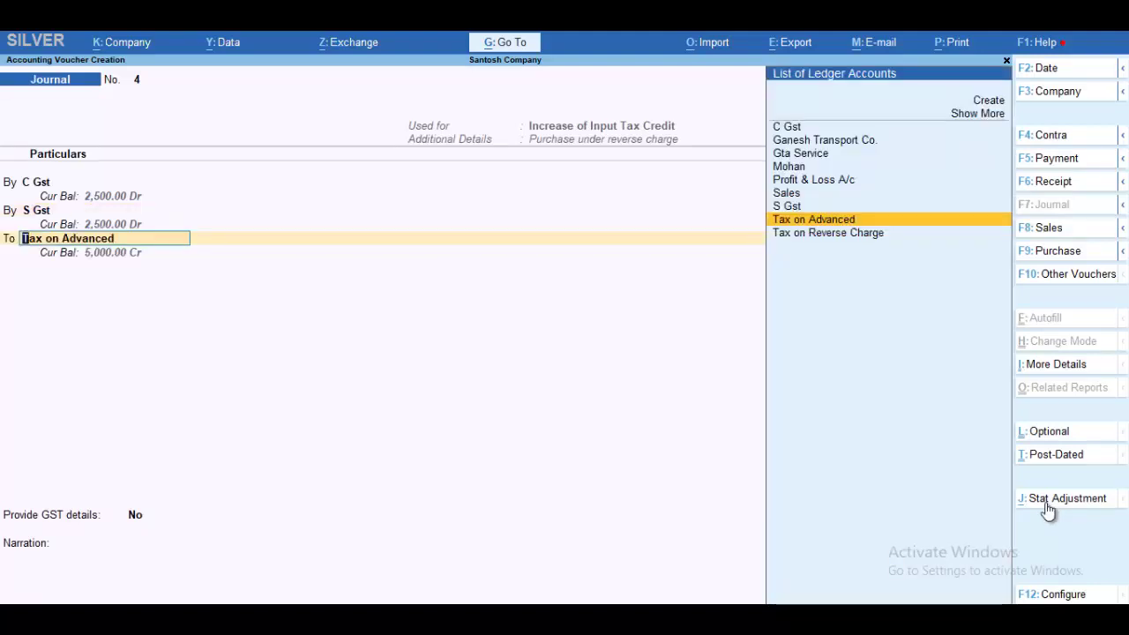
Credit Tax on Reverse Charge with 5,000 in the journal, leave GST details at No and narration empty, and save the voucher.
key("Down")
key("Return")
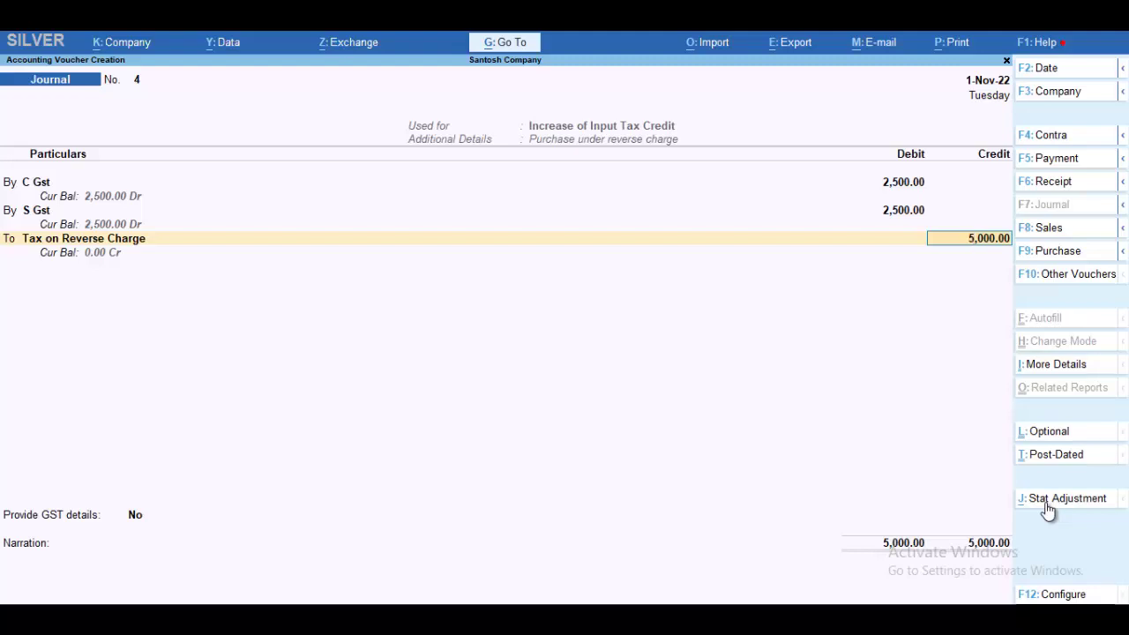
key("Return")
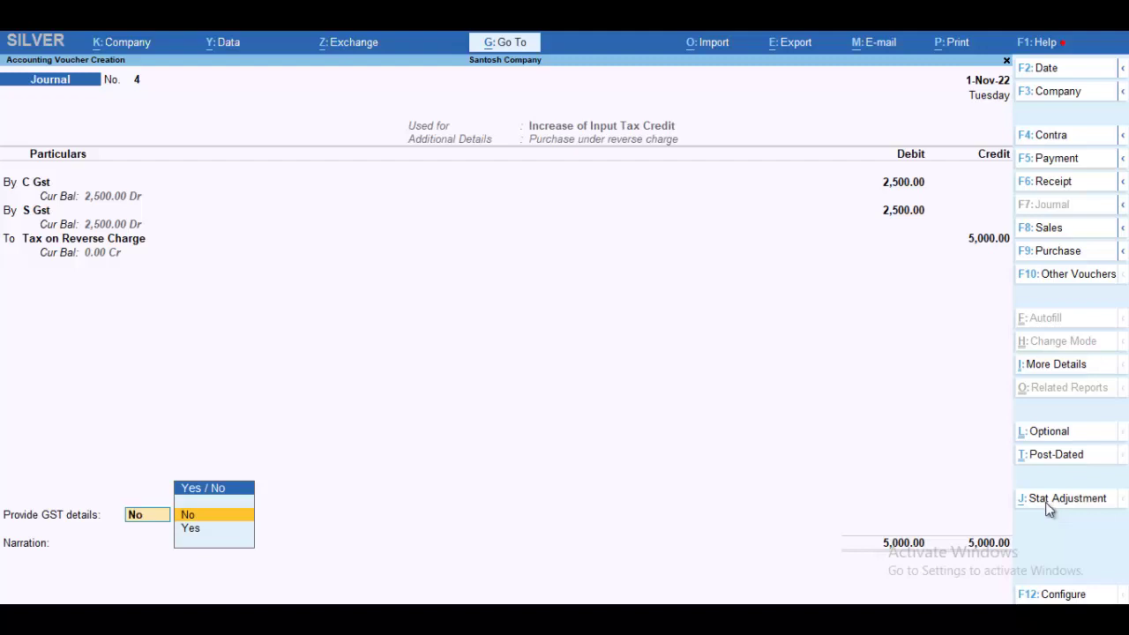
key("Return")
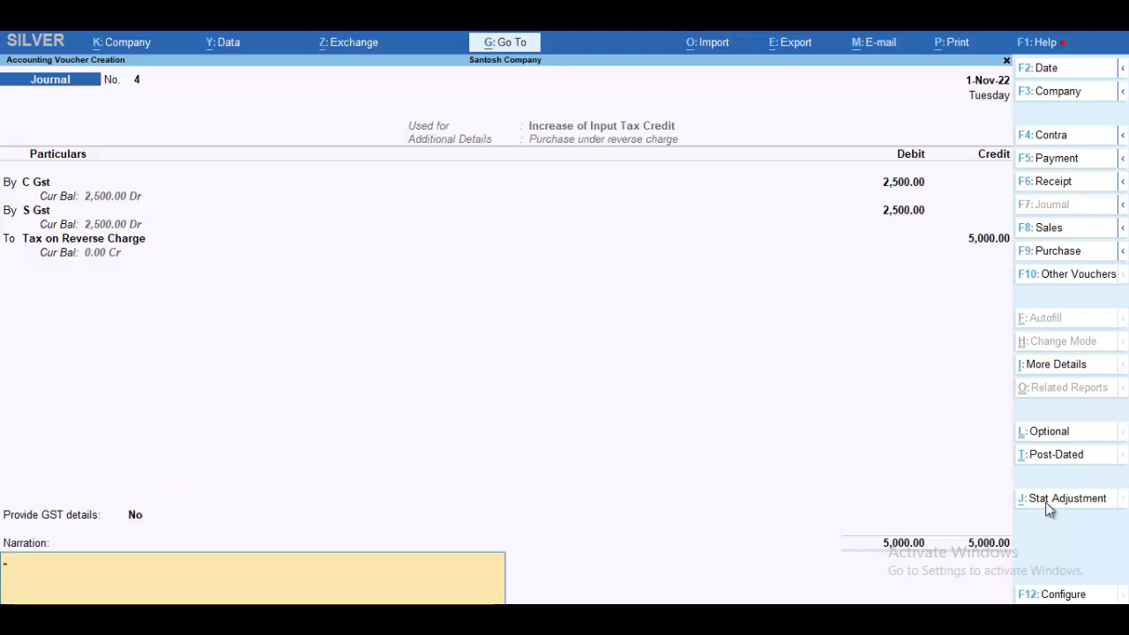
key("Return")
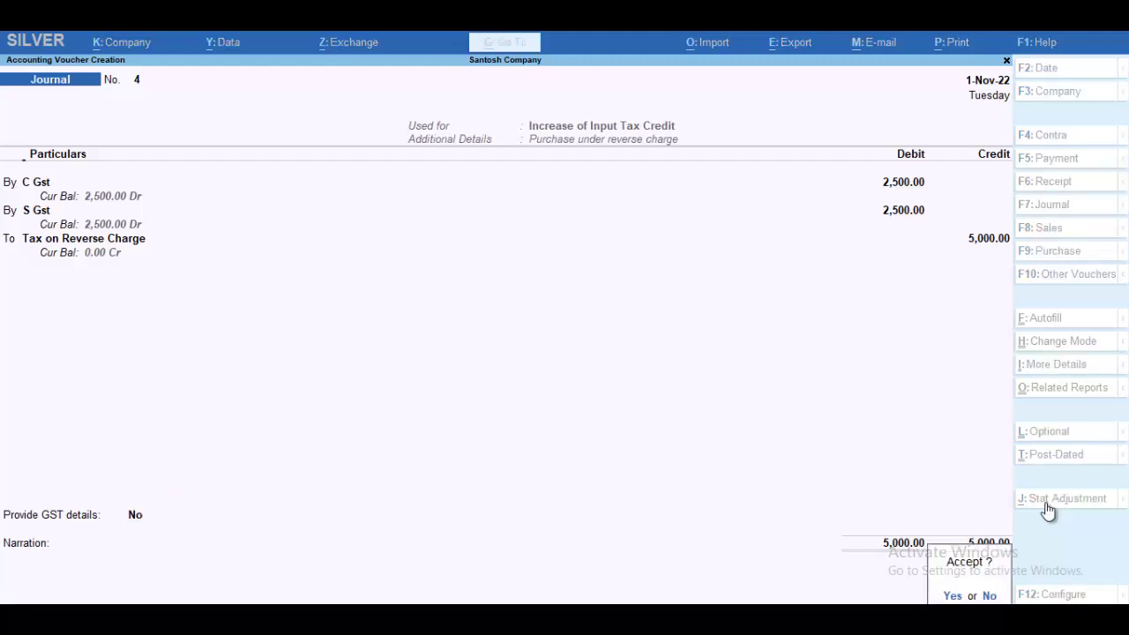
key("Return")
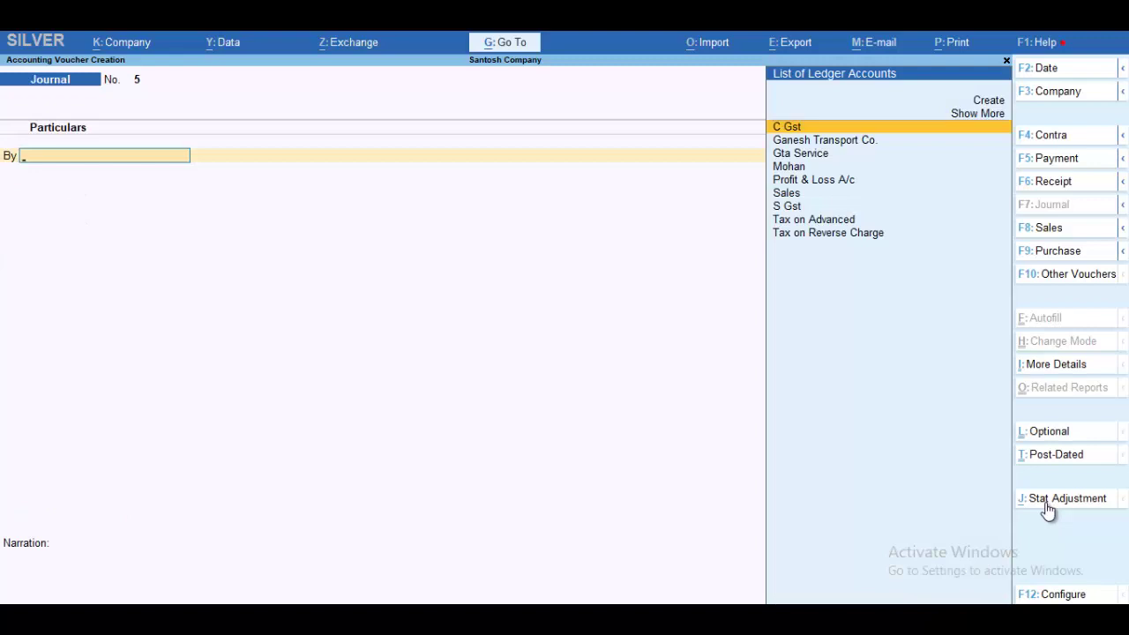
key("Escape")
key("Return")
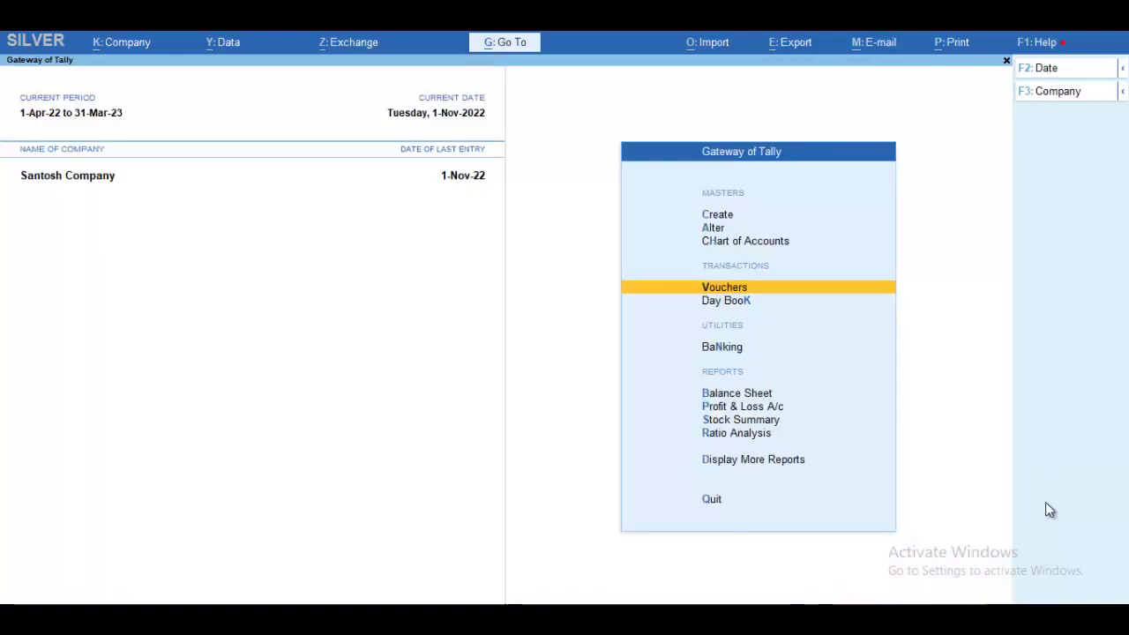
Display the company's Balance Sheet in detailed form.
key("Down")
key("Down")
key("Down")
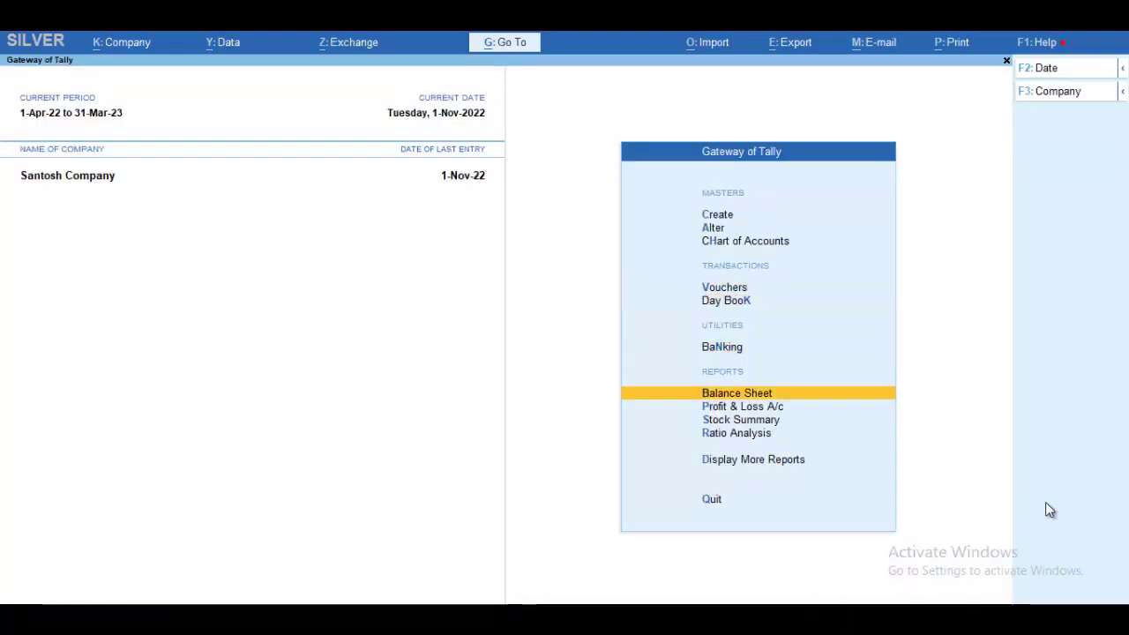
key("Return")
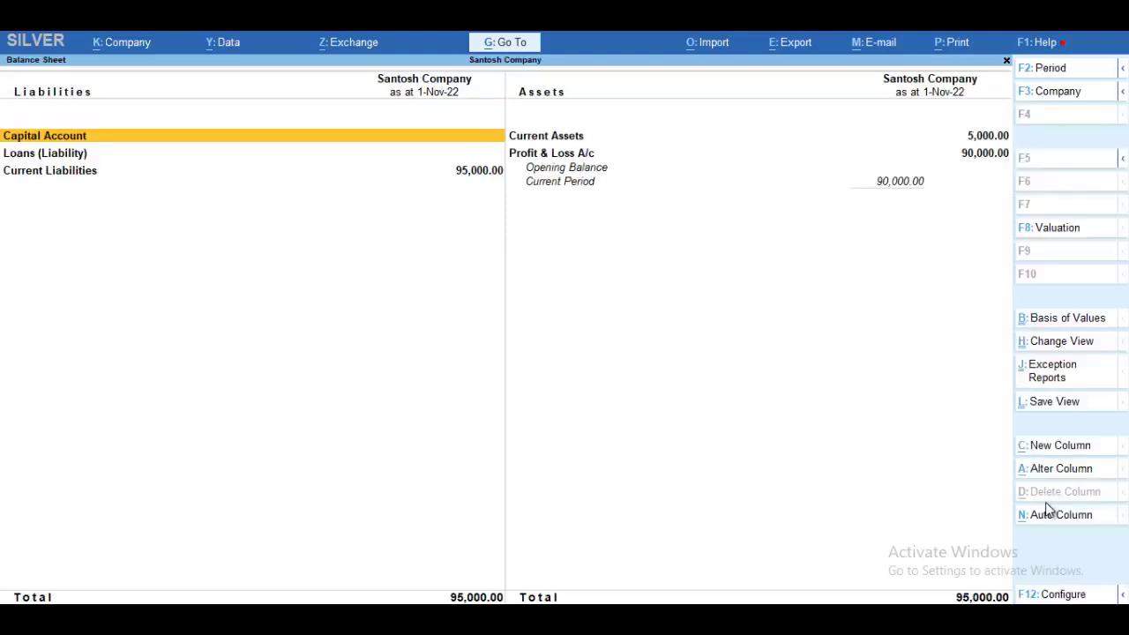
key("alt")
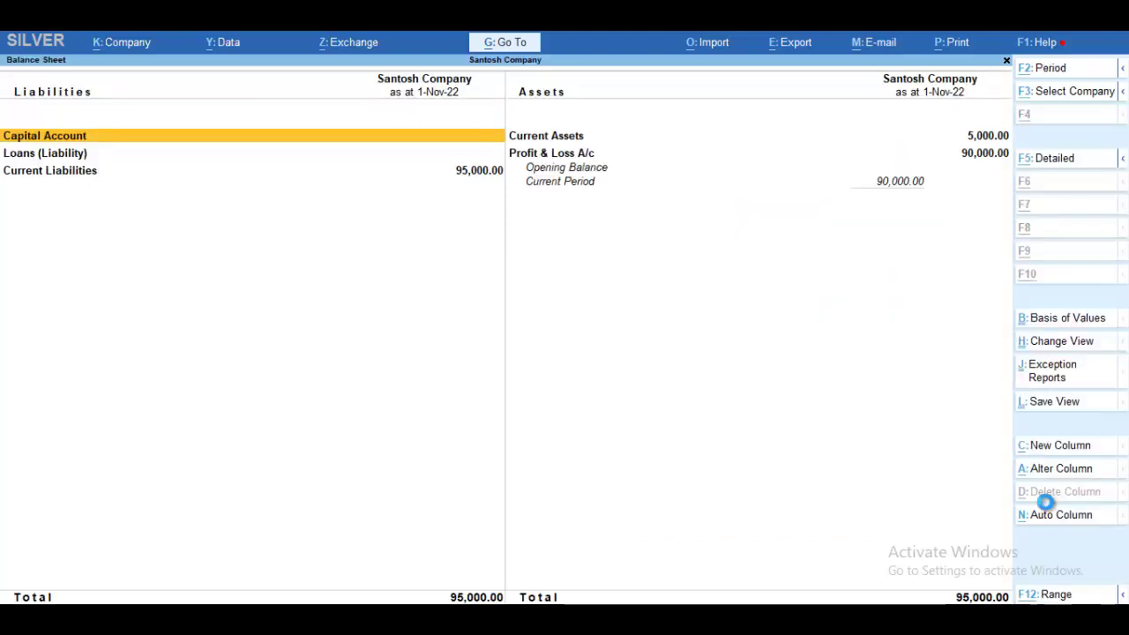
key("alt+F5")
Examine the C Gst and S Gst closing balances in the Duties & Taxes group under Current Liabilities, then return to the Gateway.
key("Down")
key("Down")
key("Down")
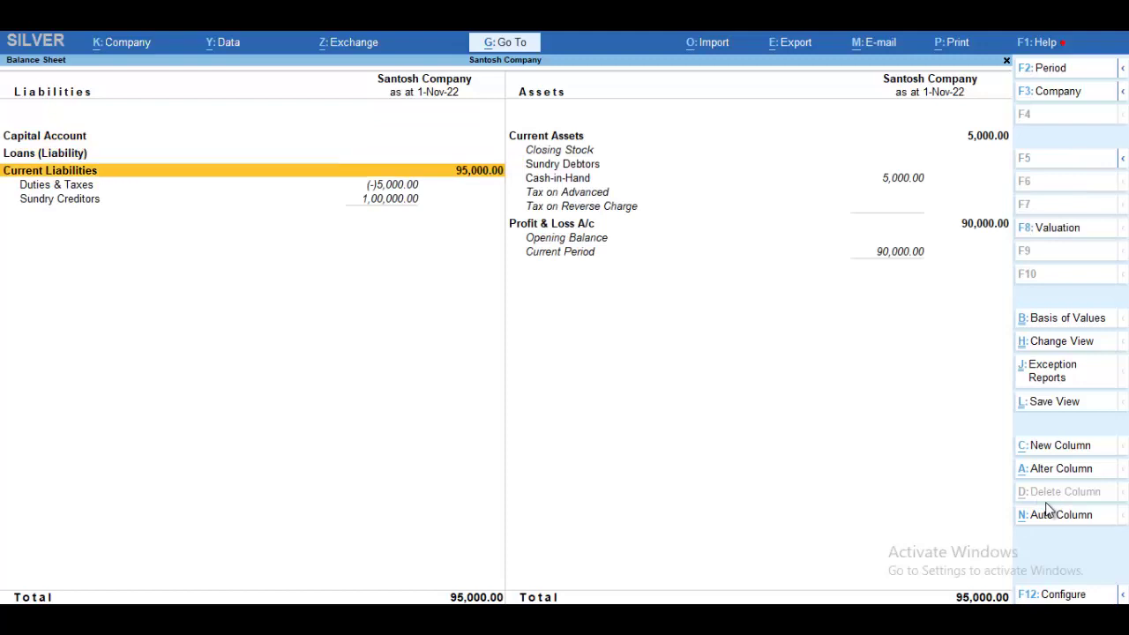
key("Return")
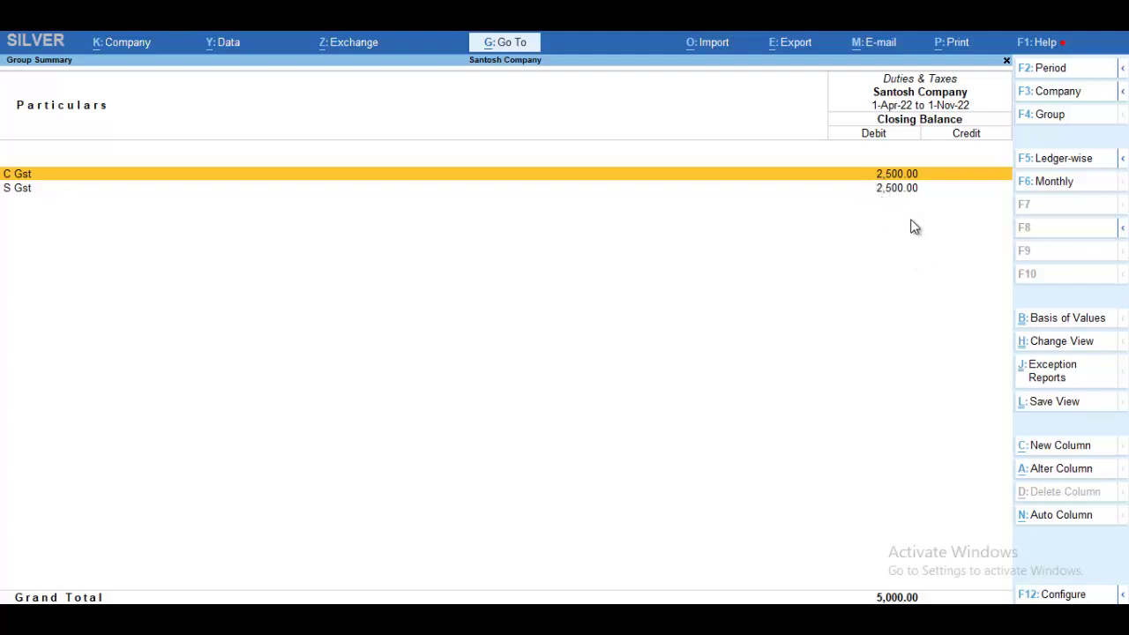
key("Escape")
key("Escape")
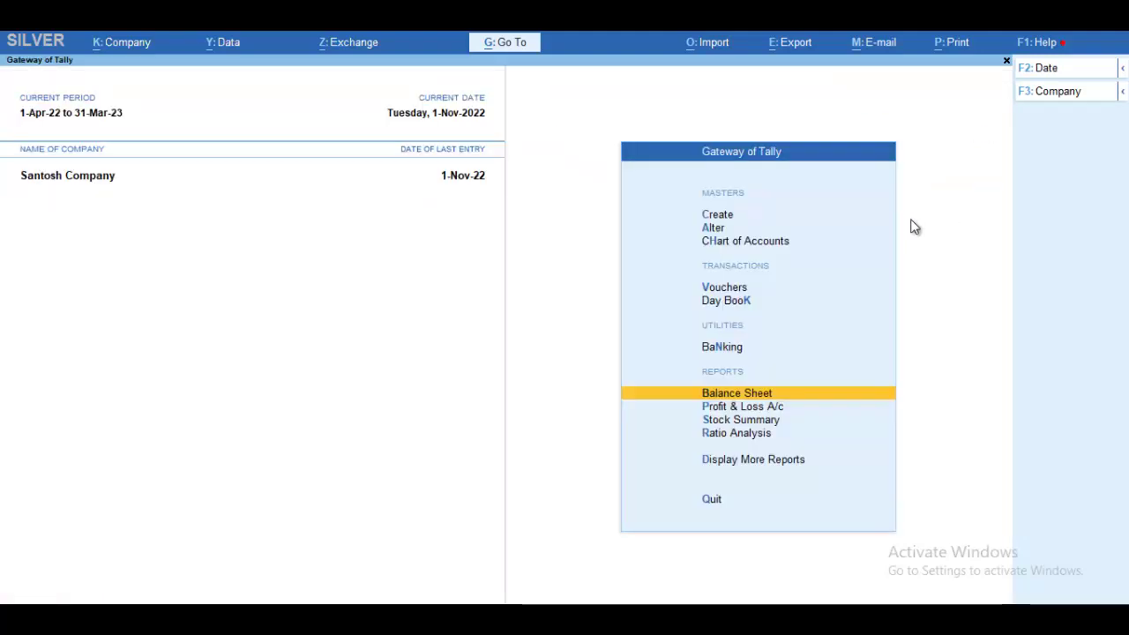